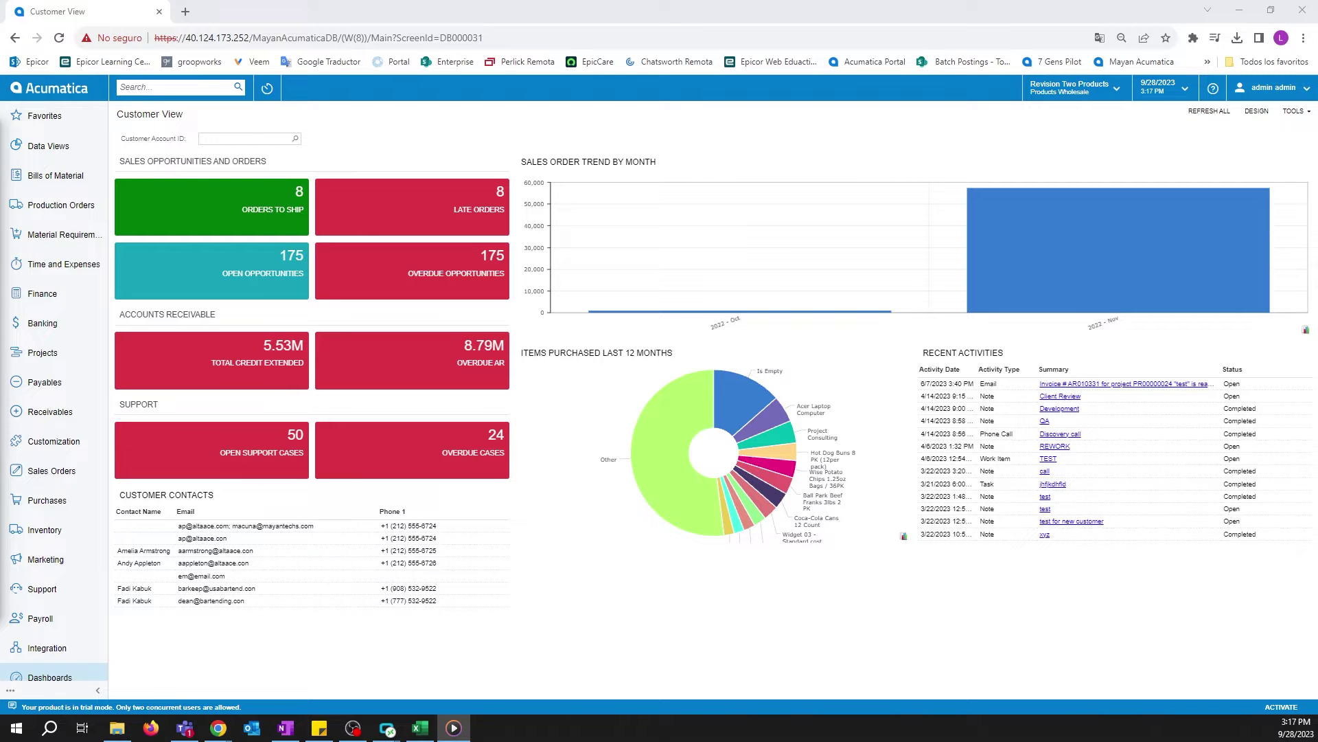
Review the customer columns in the Excel workbook, then return to the Acumatica dashboard
click(421, 727)
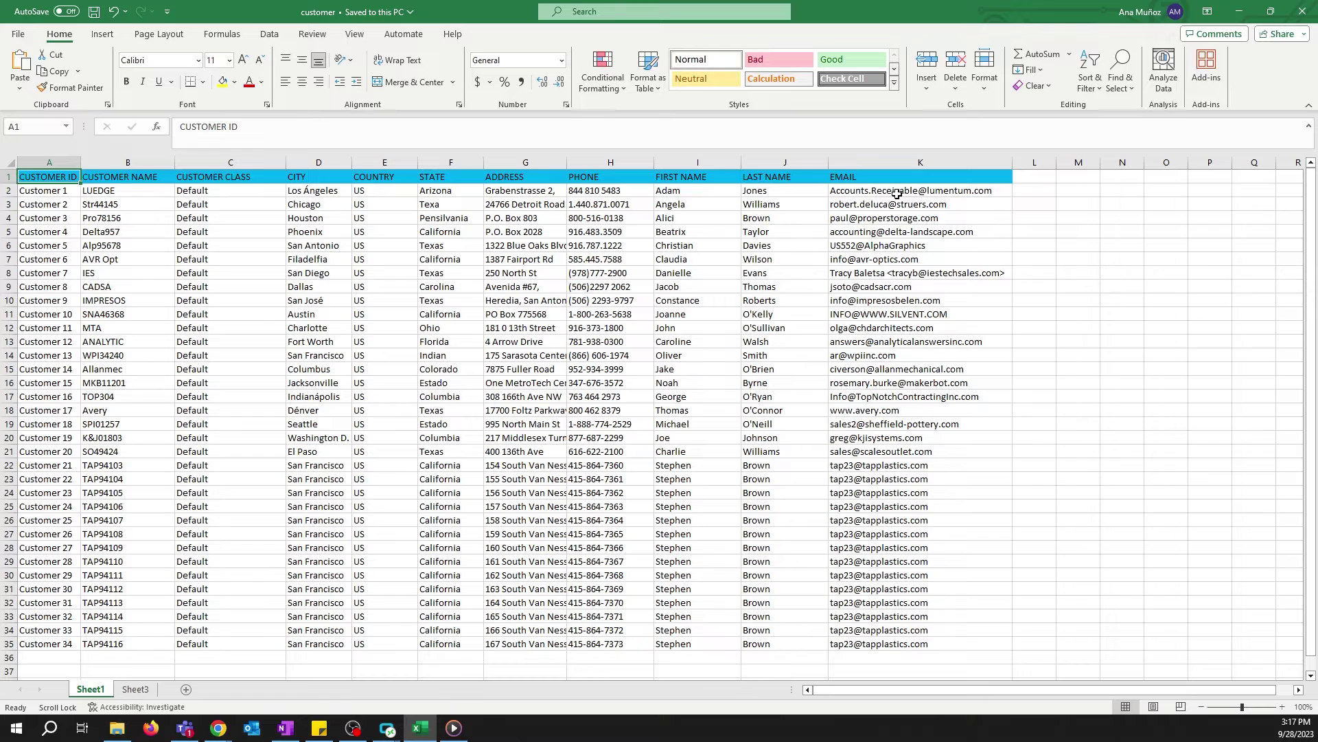
click(1239, 12)
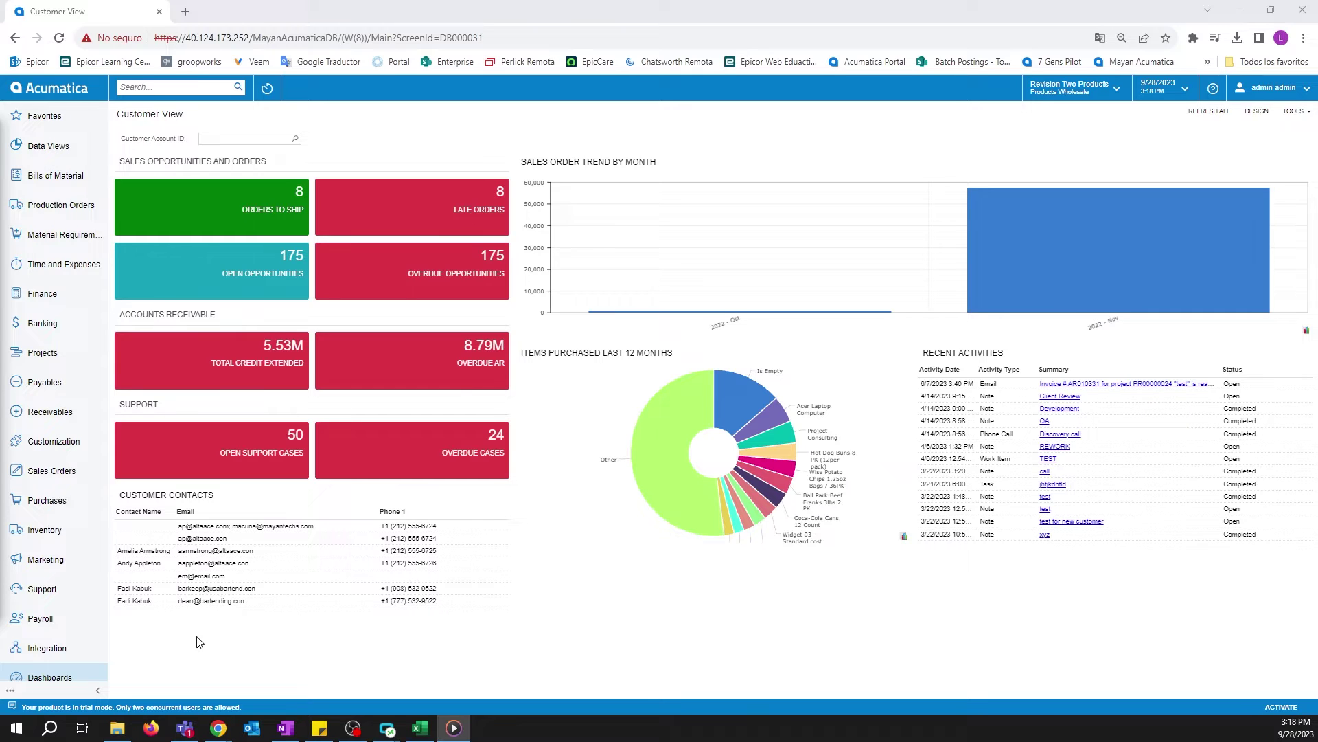
Open Data Providers from the Integration menu to get a blank provider record
click(56, 655)
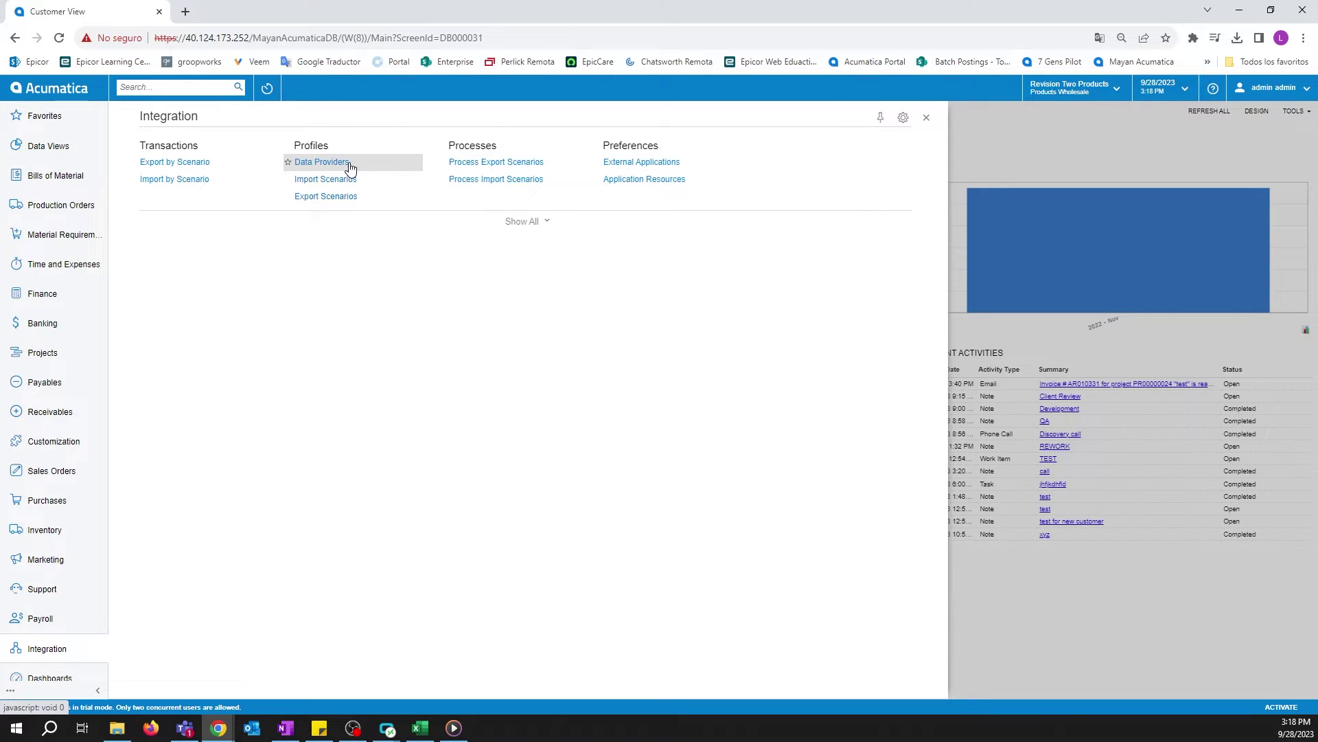
click(321, 162)
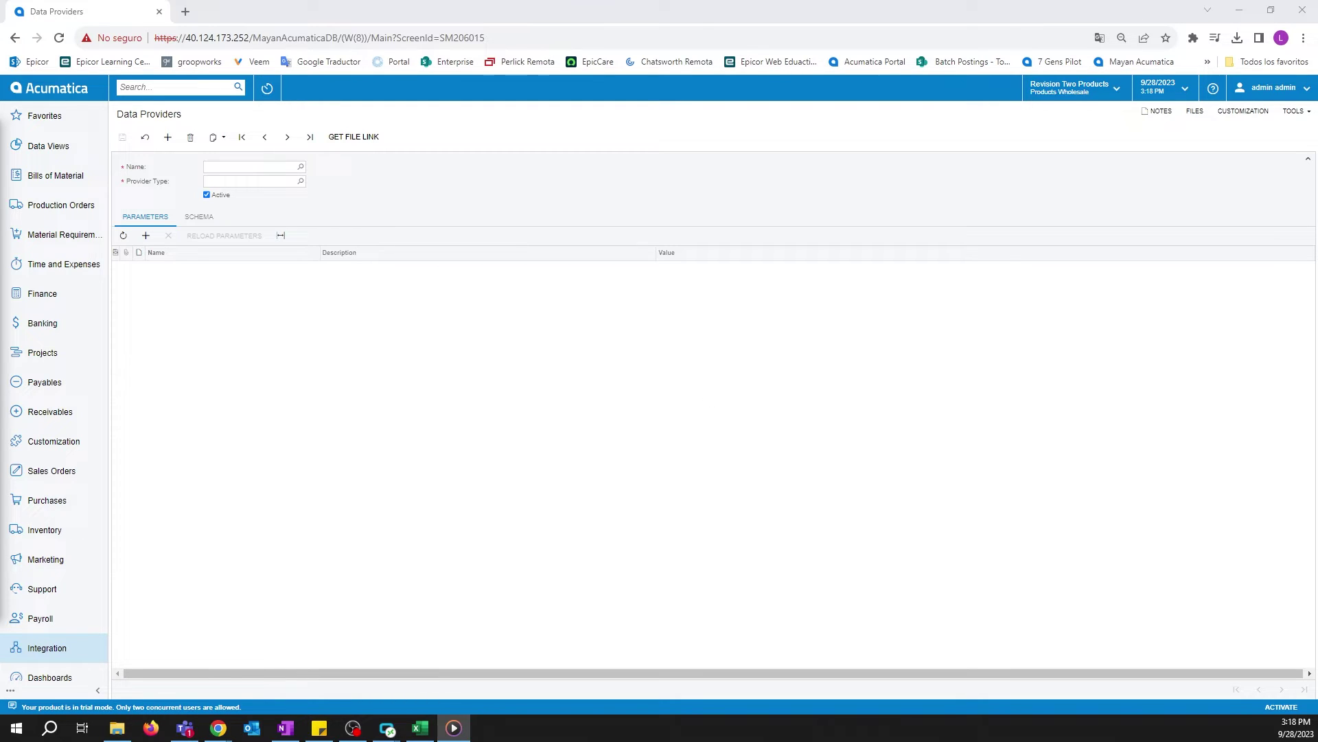
Name the new provider Customer3, set its type to Excel Provider, and save it
click(256, 165)
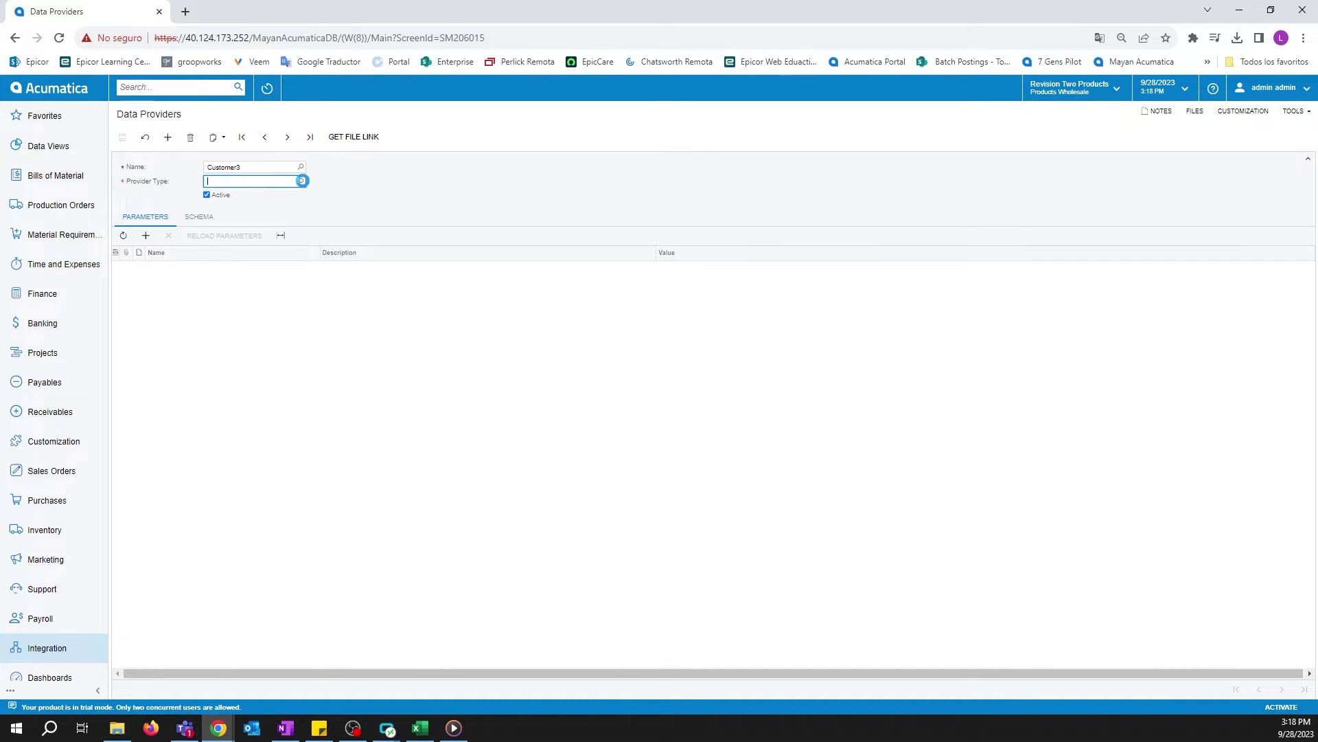
click(301, 182)
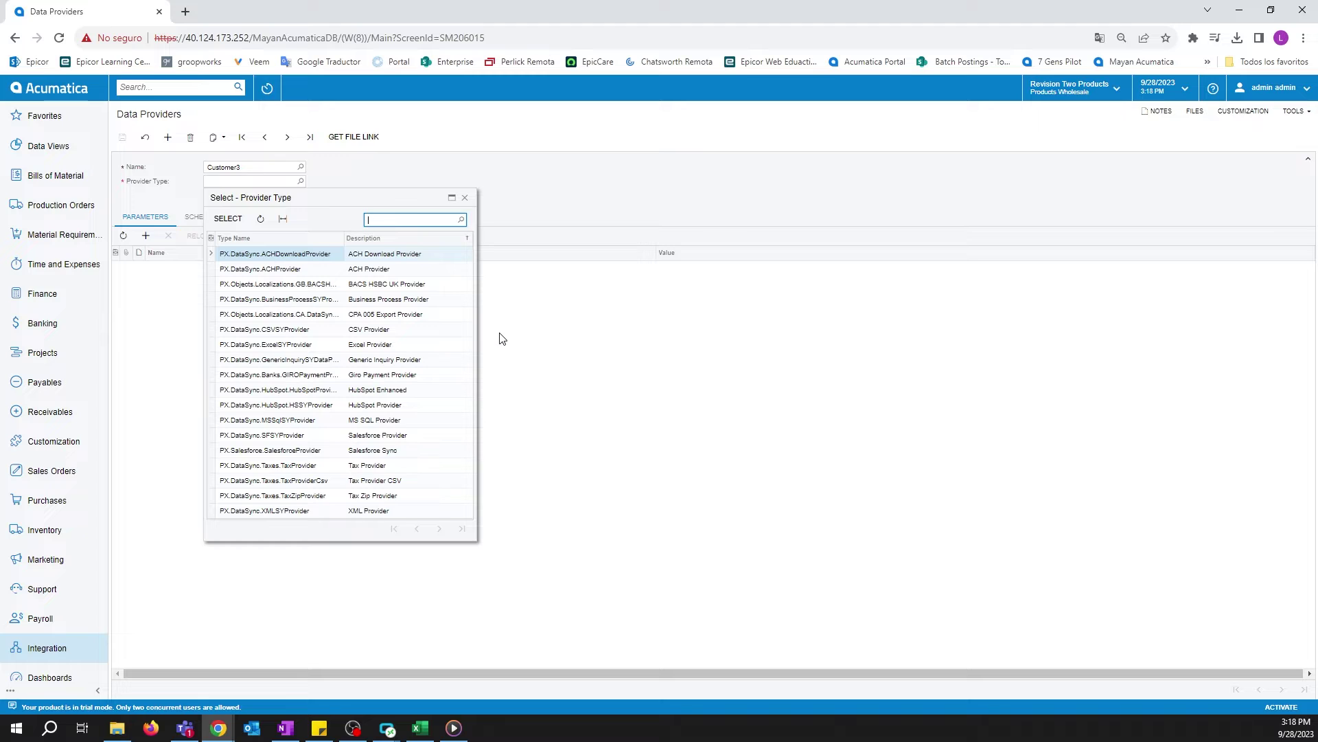
double_click(373, 350)
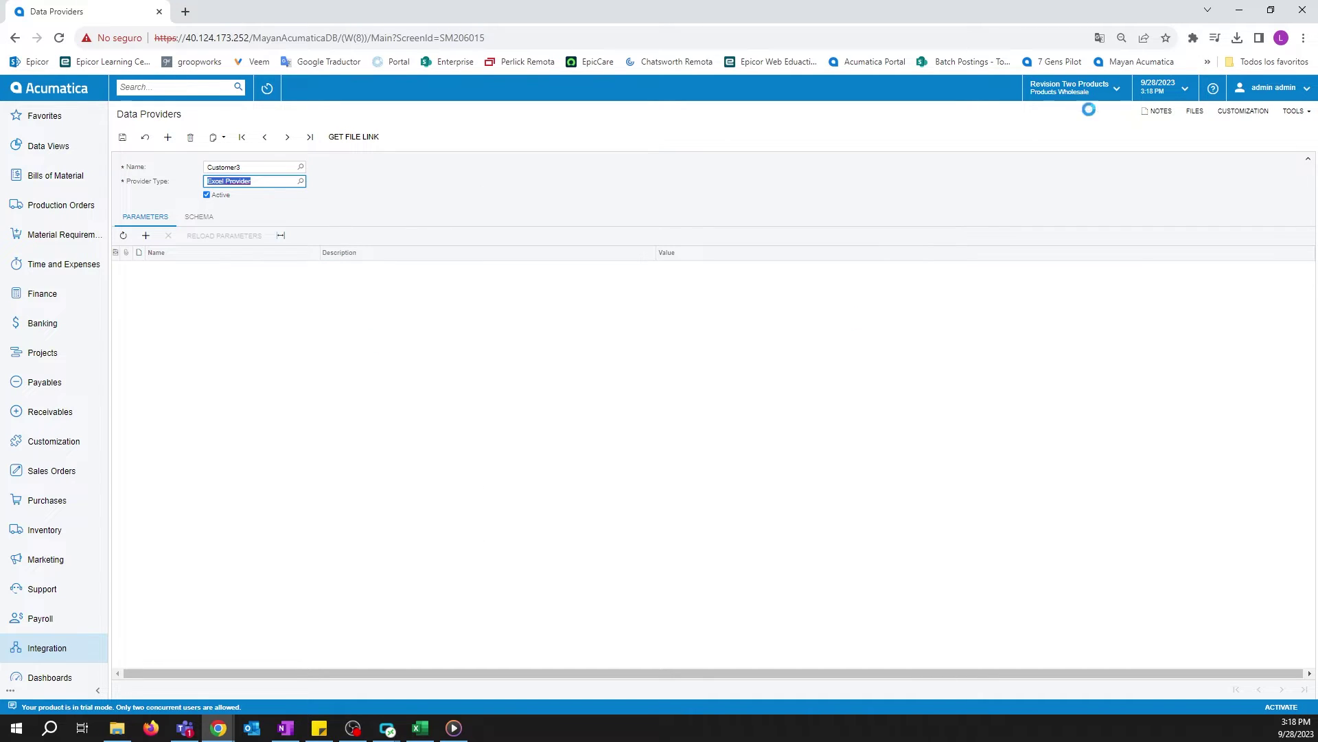
click(125, 136)
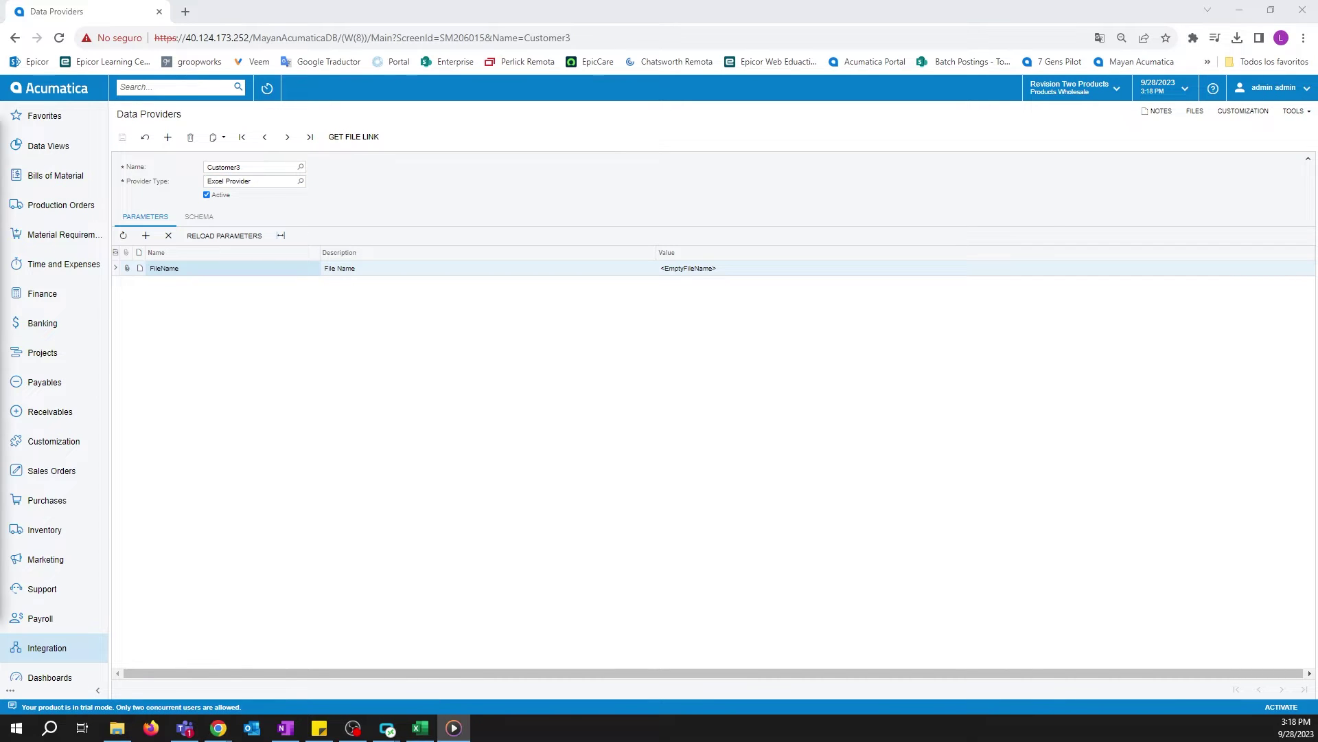
Upload customer.xlsx from the Desktop as the Customer3 provider's attached file
click(1195, 112)
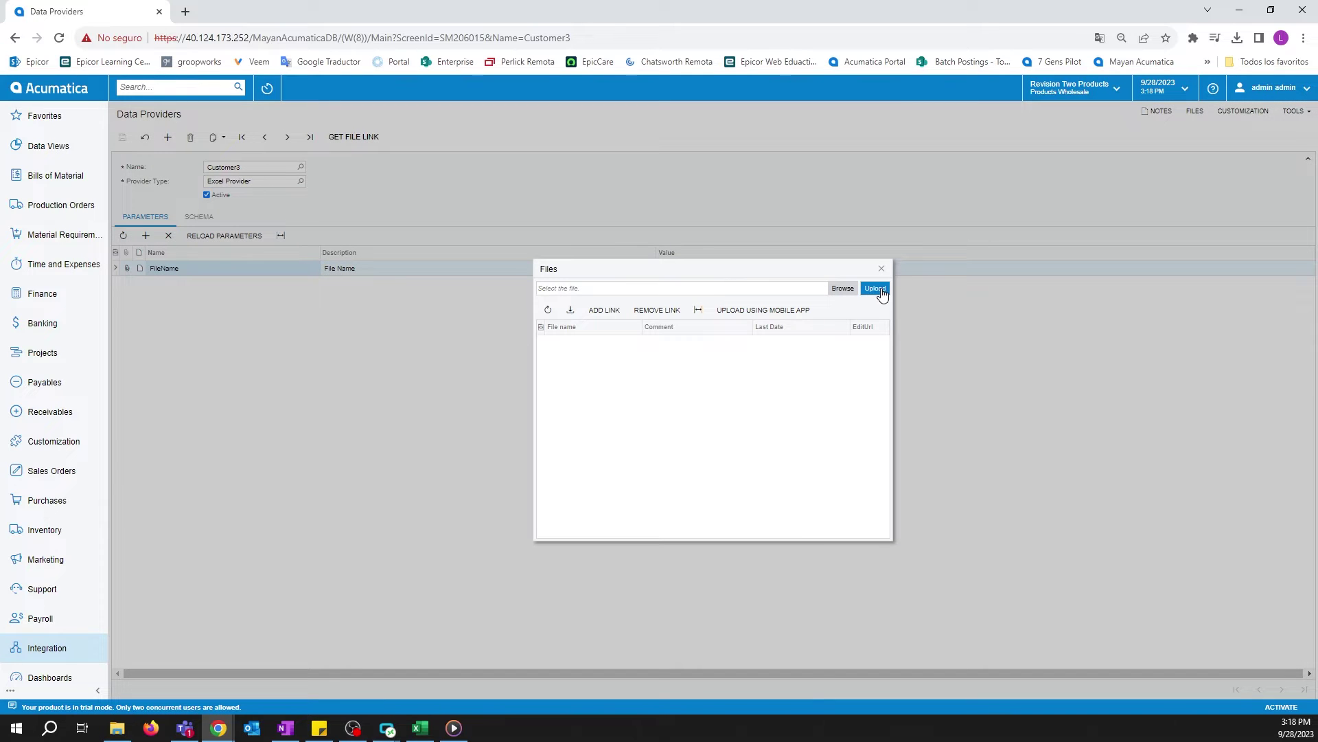
click(858, 291)
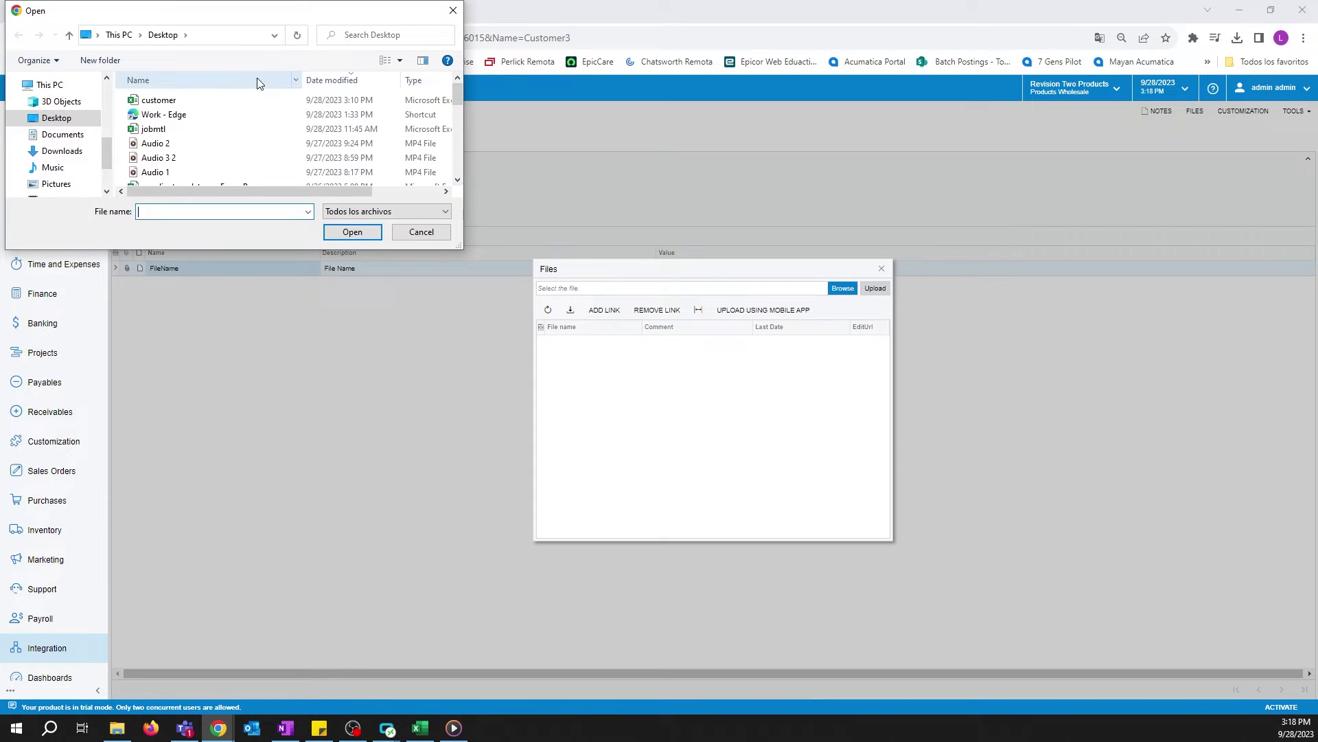
click(183, 103)
click(332, 235)
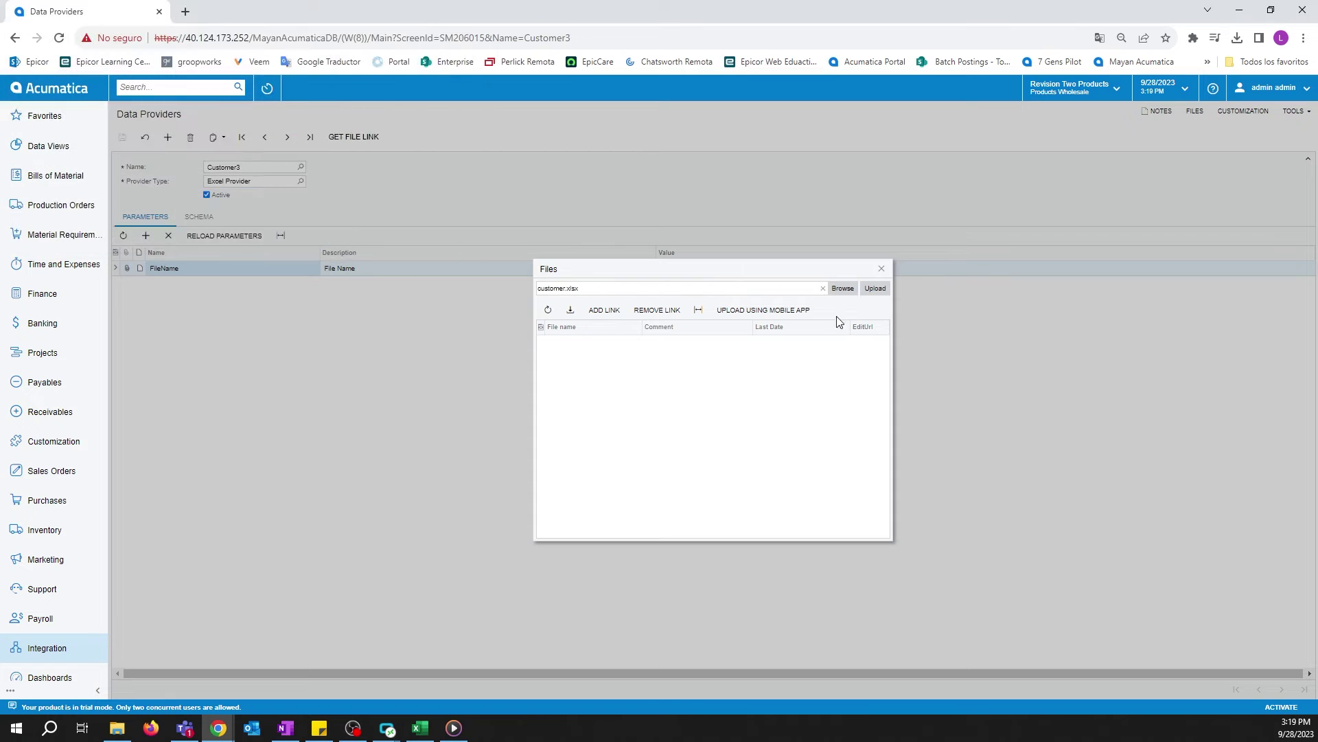
click(875, 288)
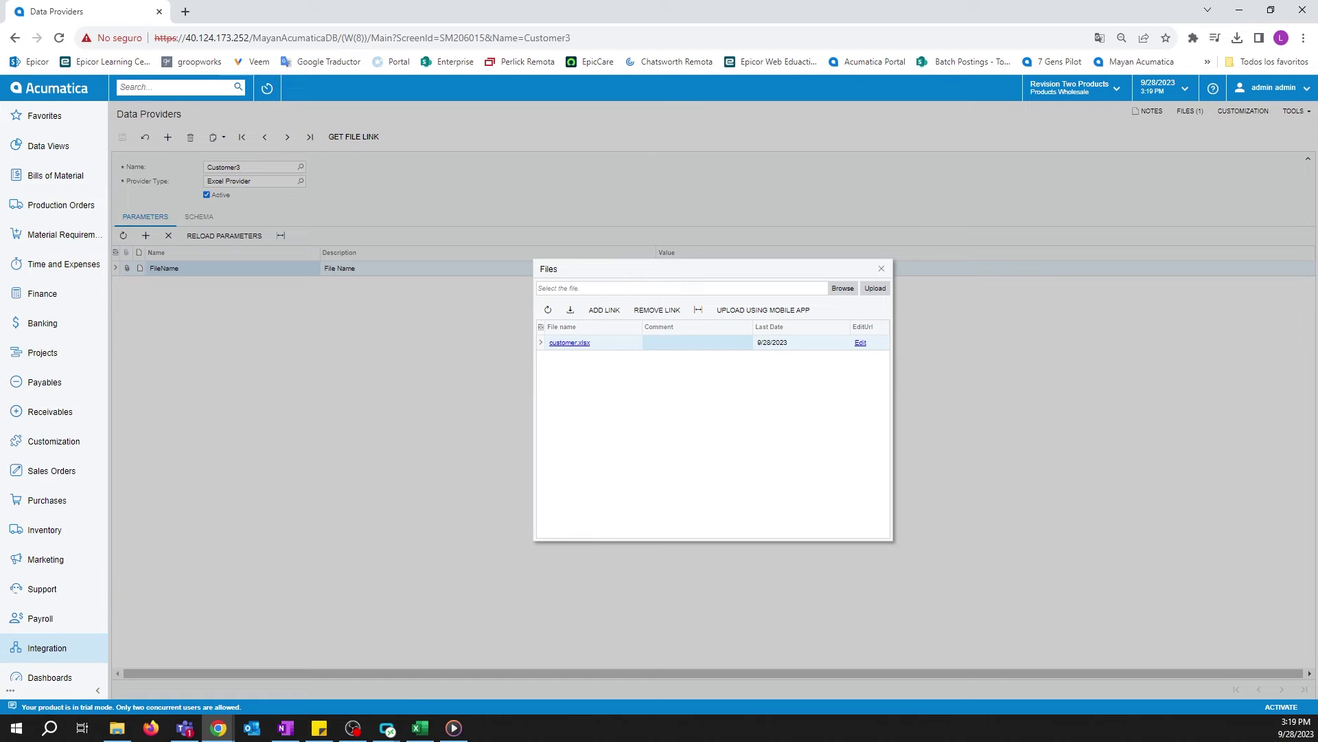
click(882, 269)
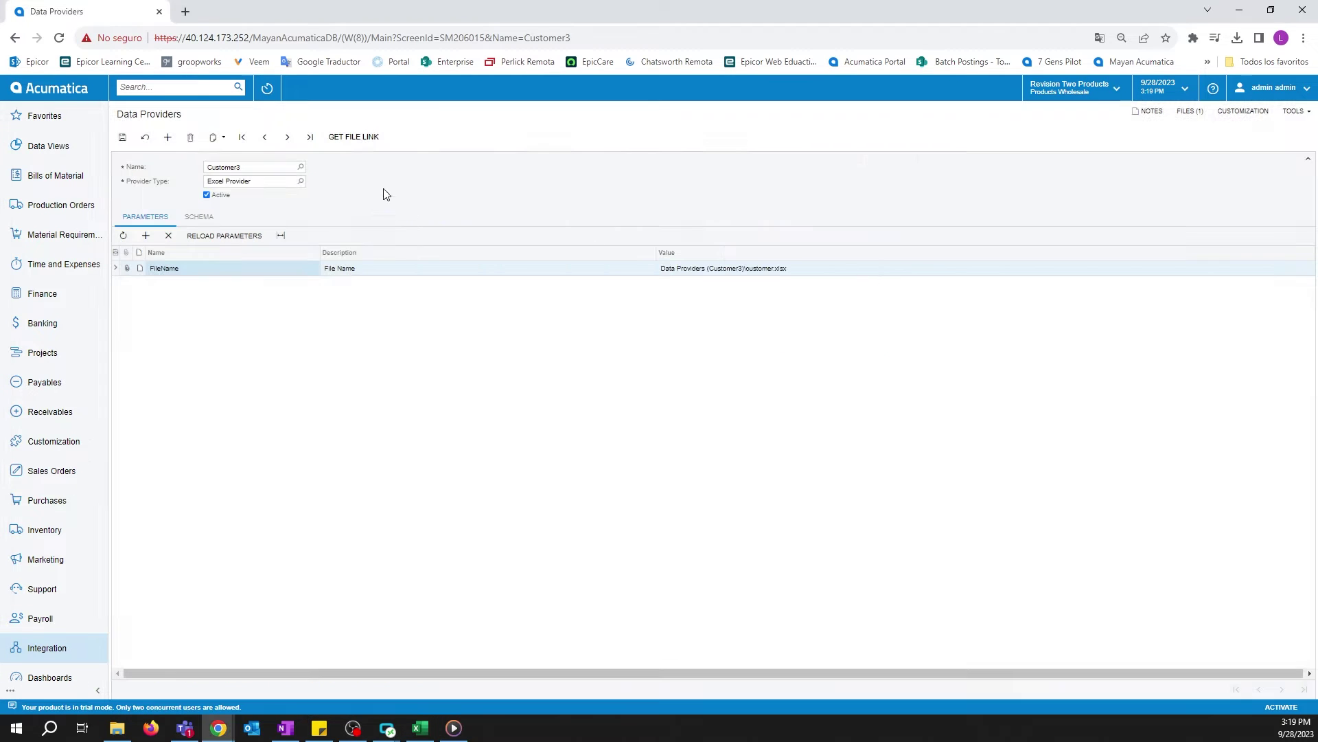
Save the provider and fill its schema with the Sheet1 customer fields, checking them against Excel
click(122, 137)
click(199, 221)
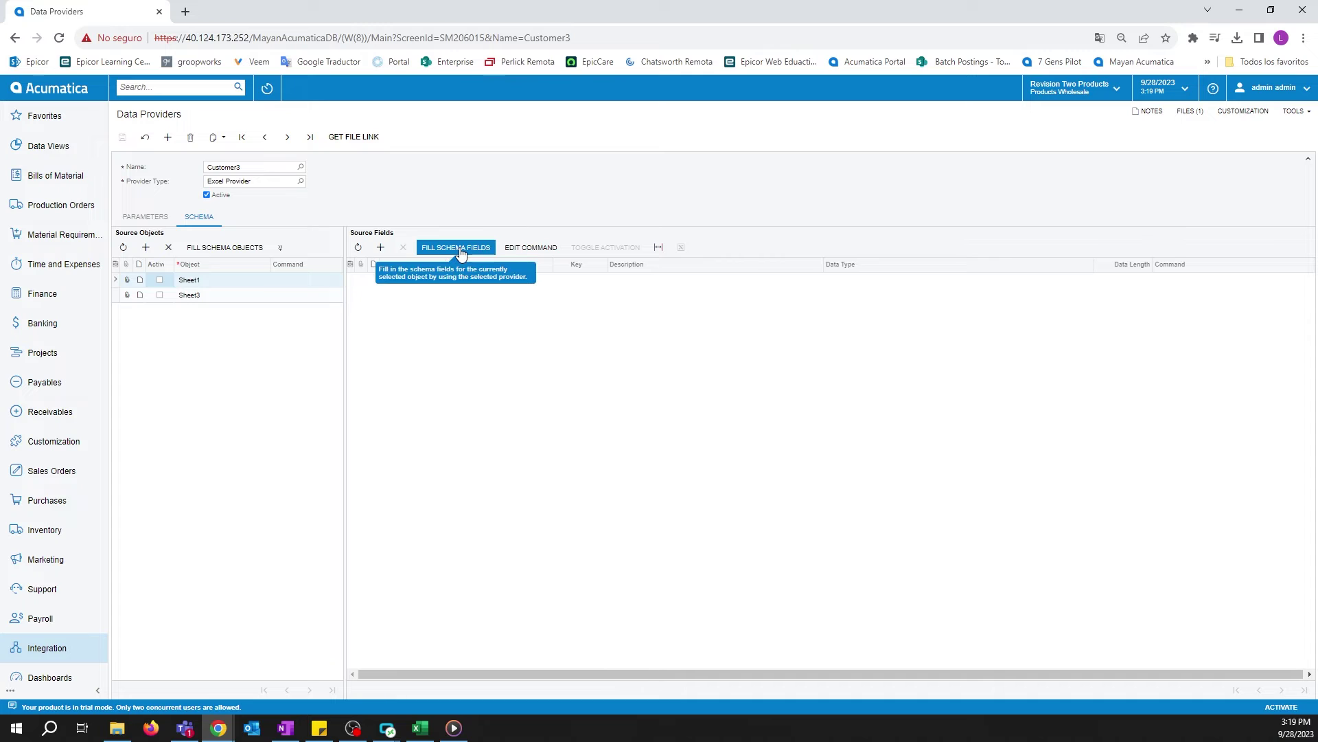
click(460, 248)
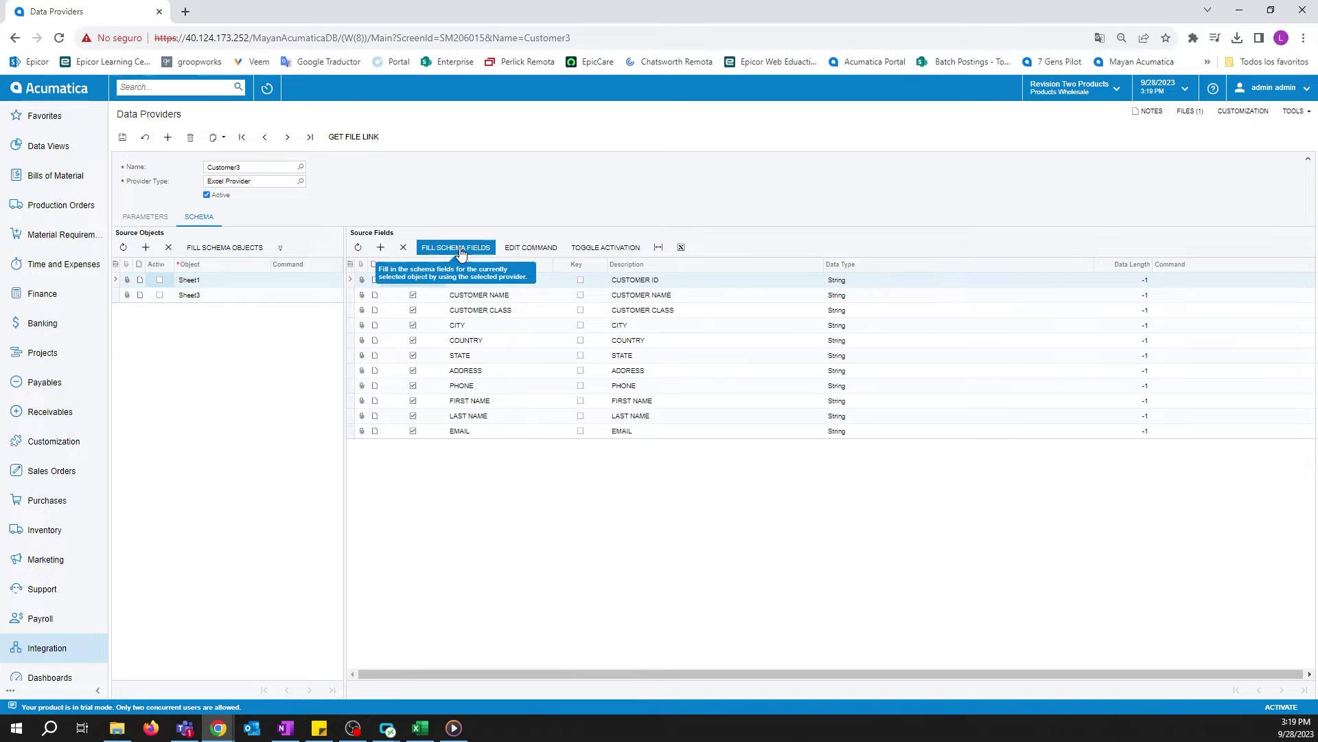
click(460, 248)
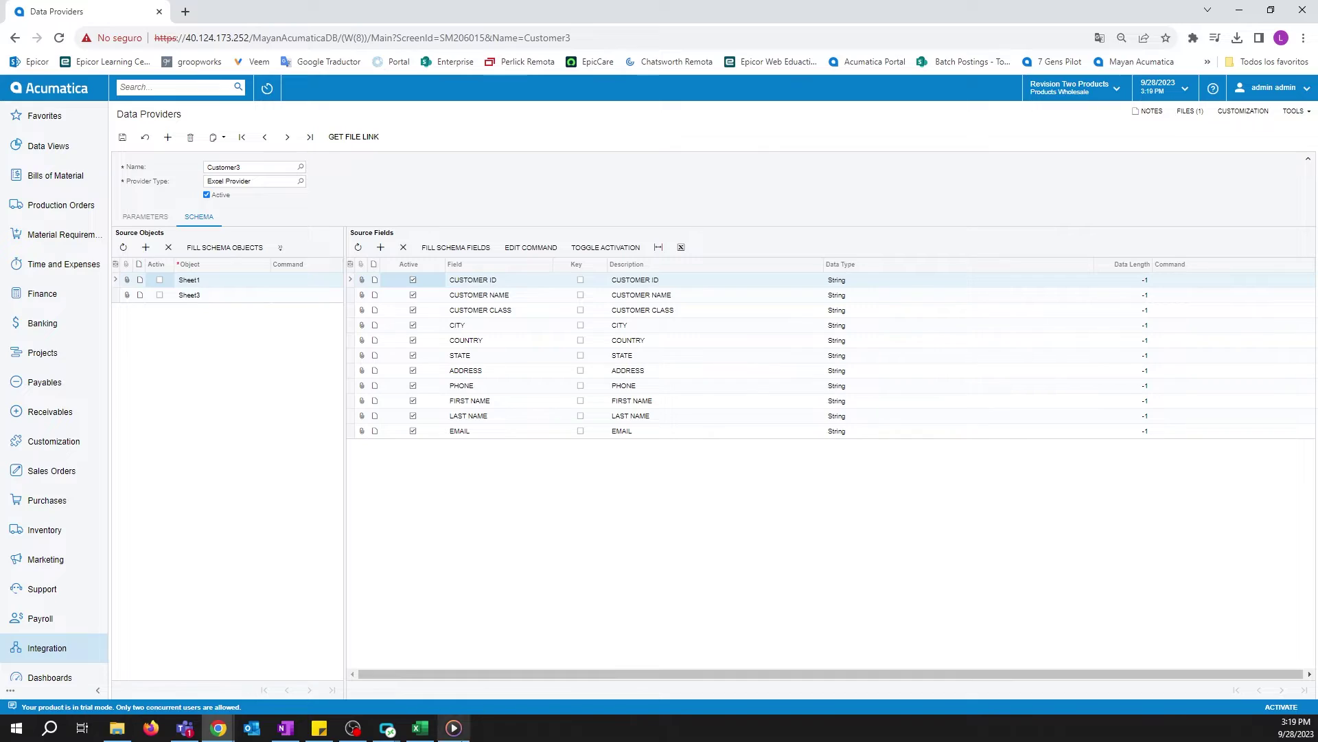
click(420, 727)
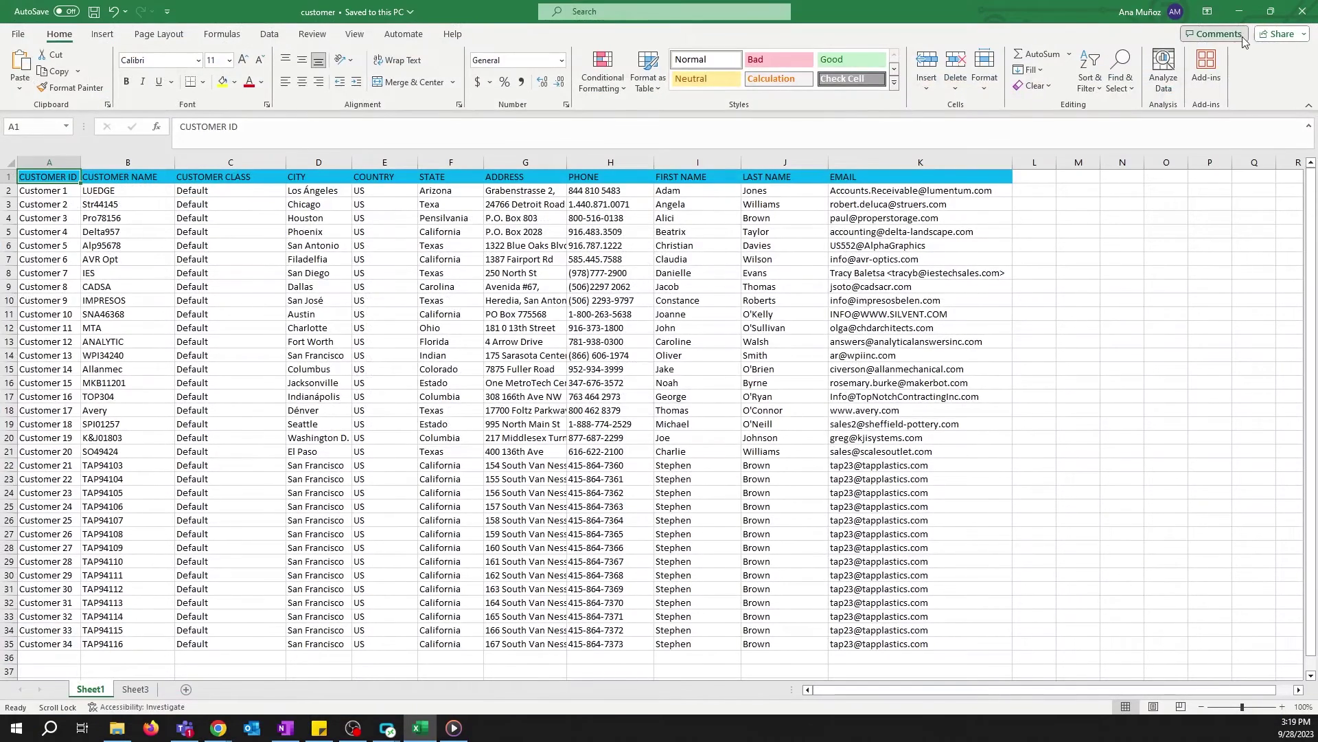
click(1240, 12)
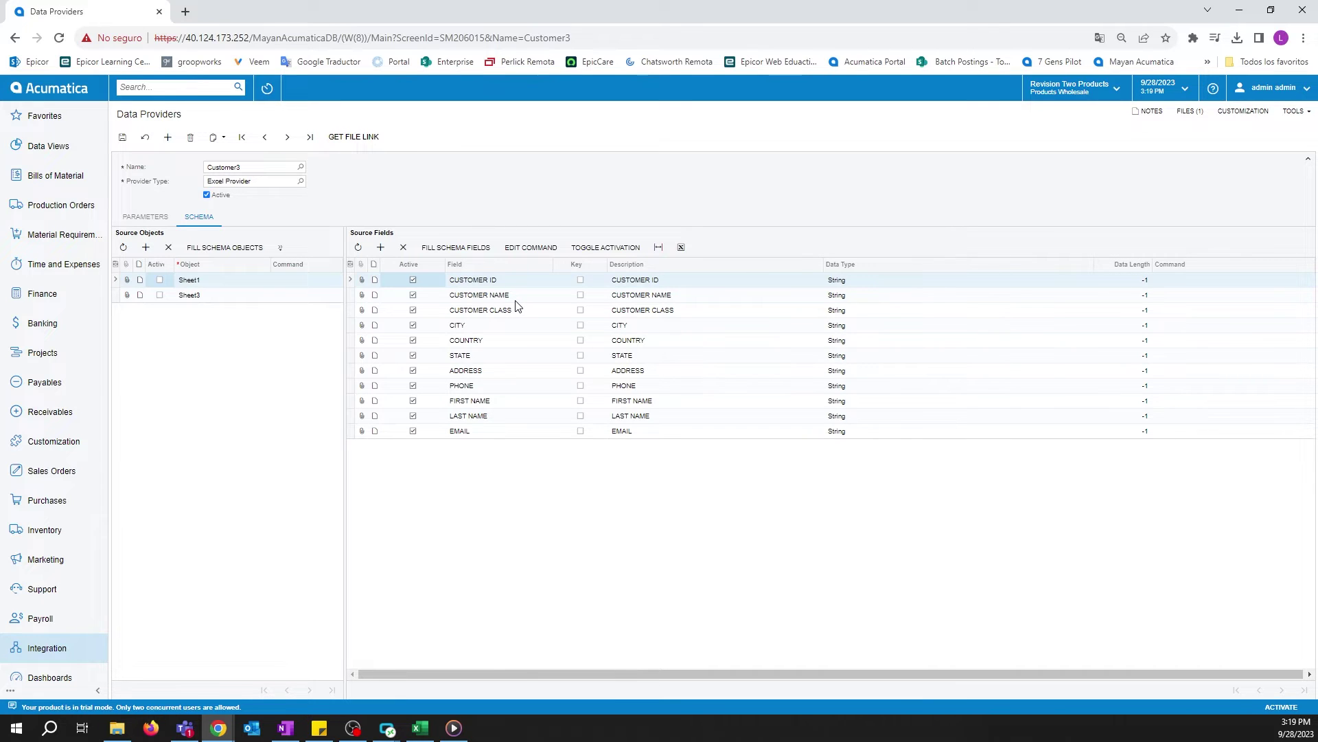
Activate Sheet1 in the schema, save, and open the Import Scenarios list
click(160, 280)
click(119, 137)
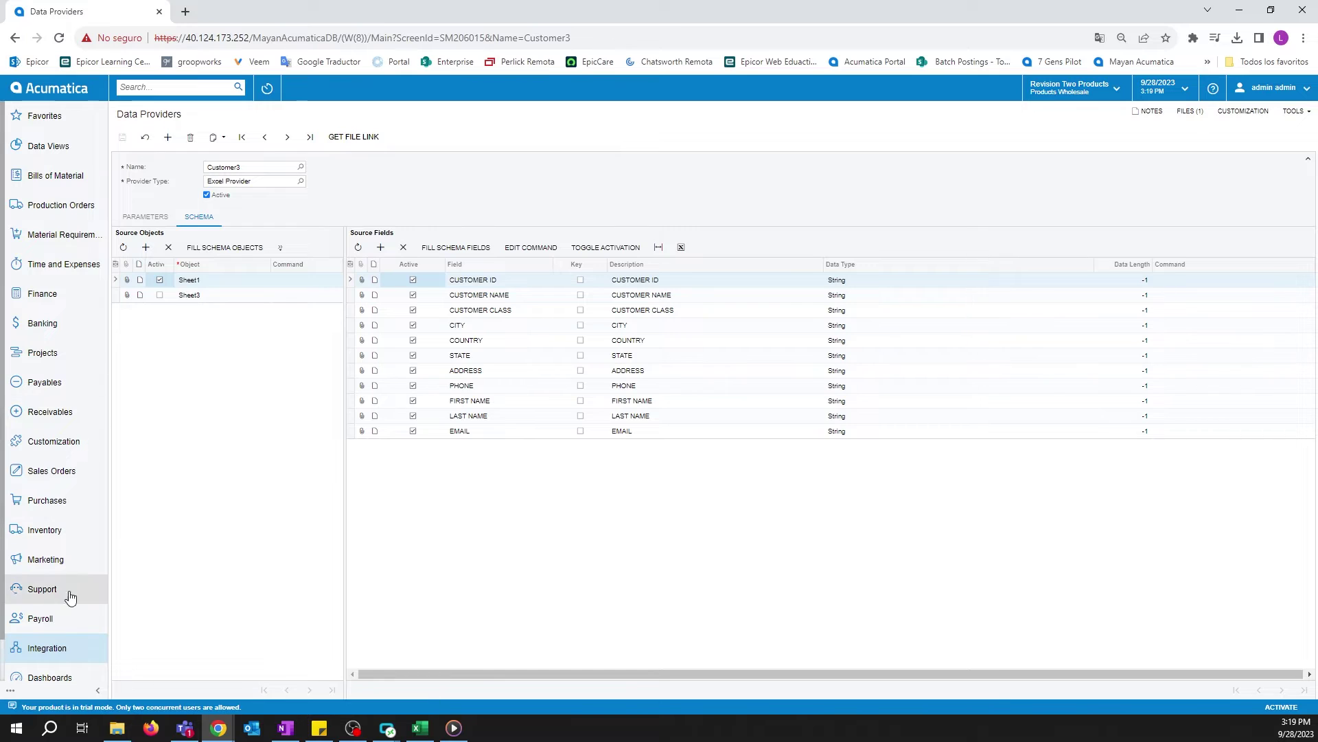
click(63, 649)
click(355, 183)
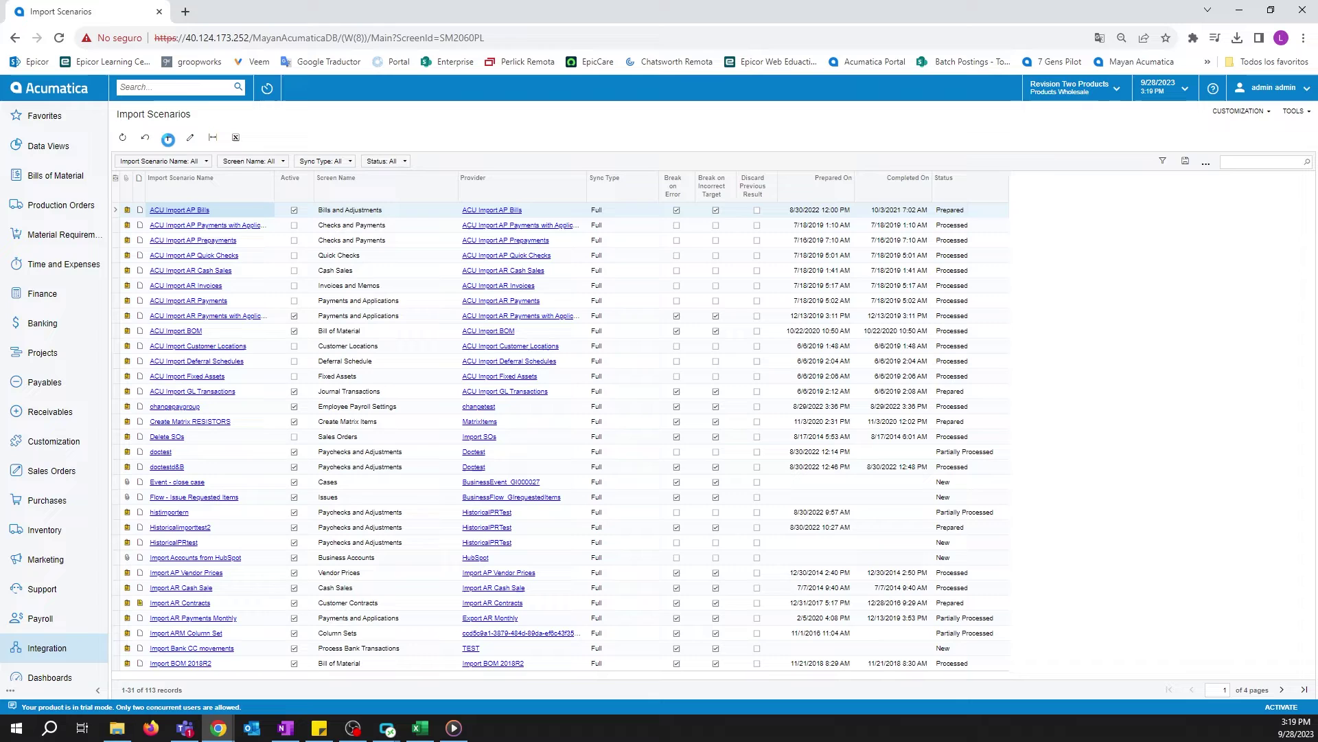
Add a new import scenario named Customer3 targeting the Customers screen (AR.30.30.00)
click(167, 141)
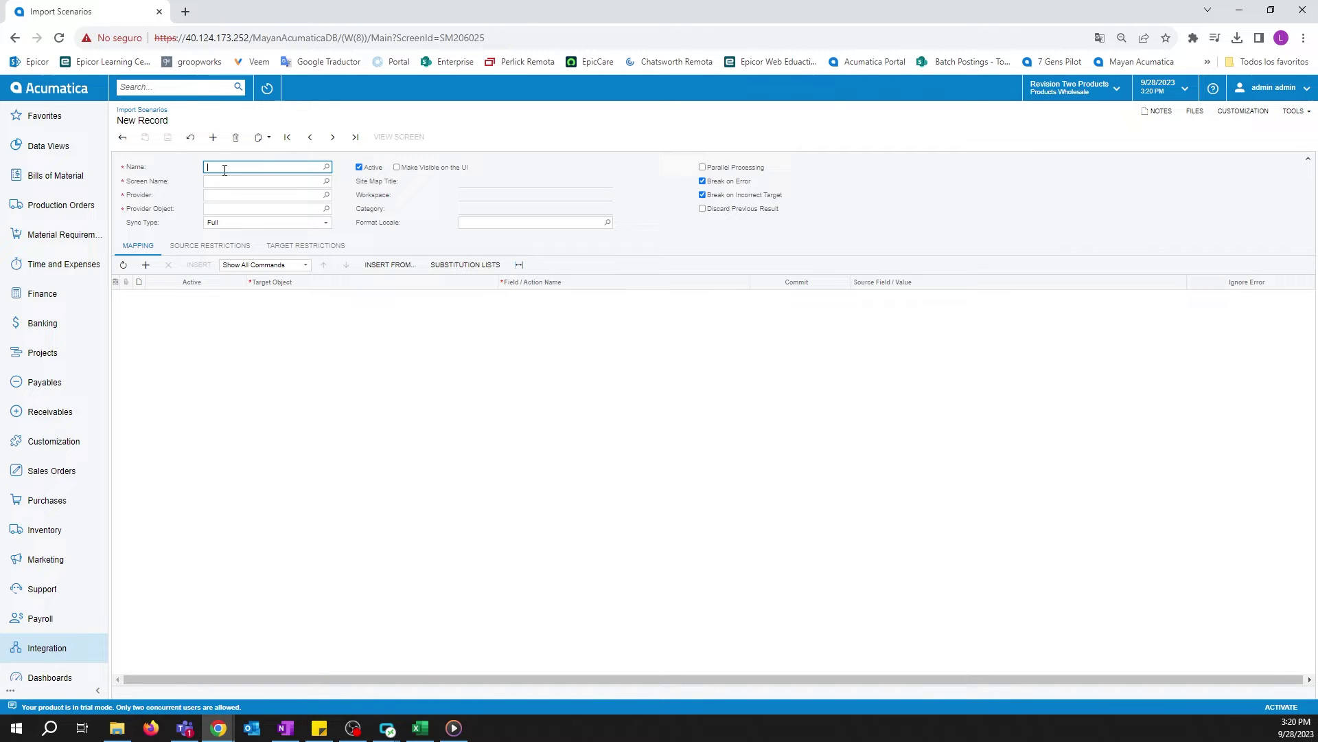
text(omer3)
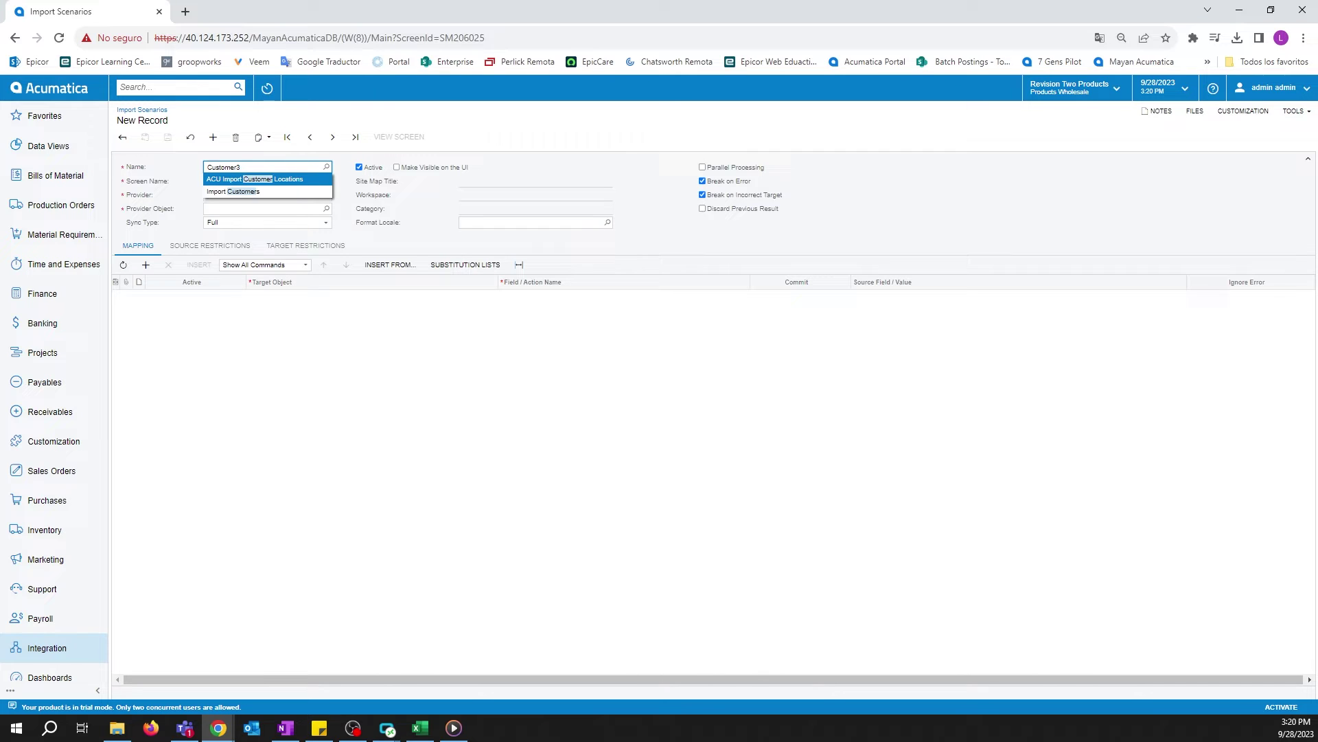
key(Tab)
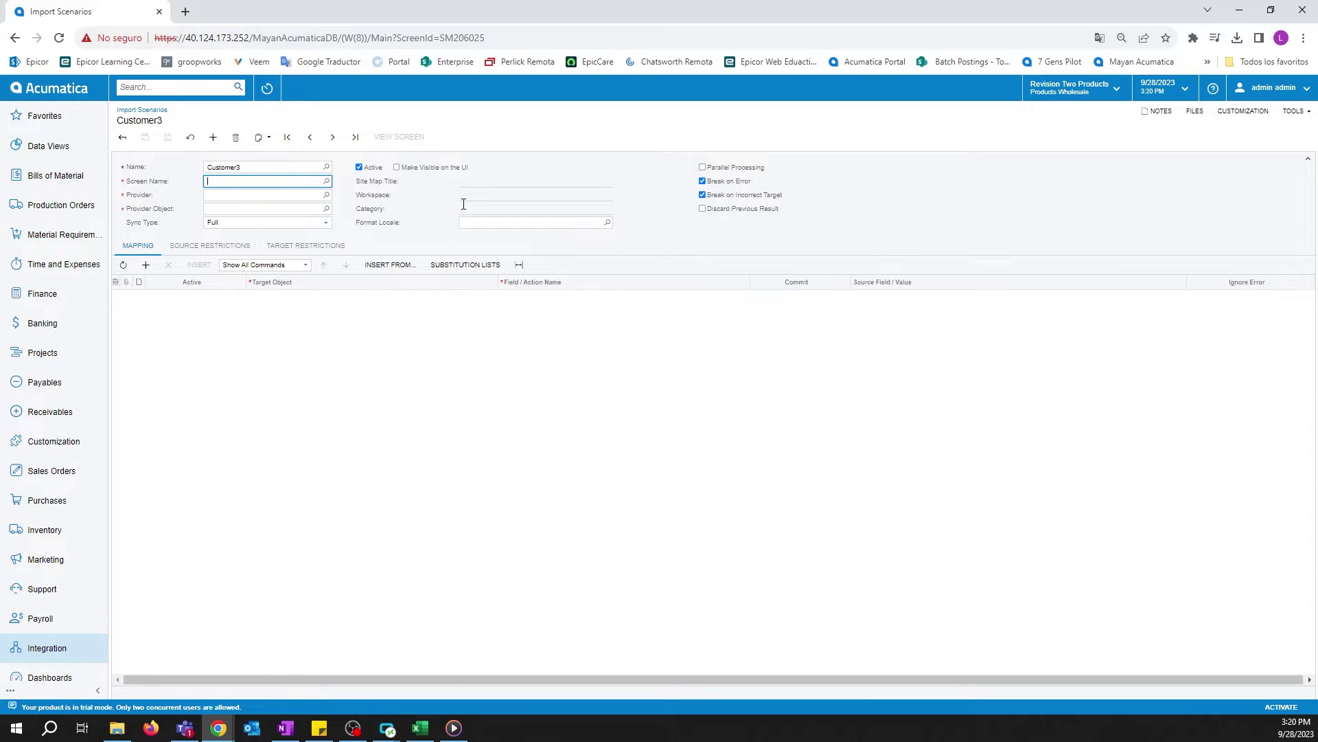
text(customers)
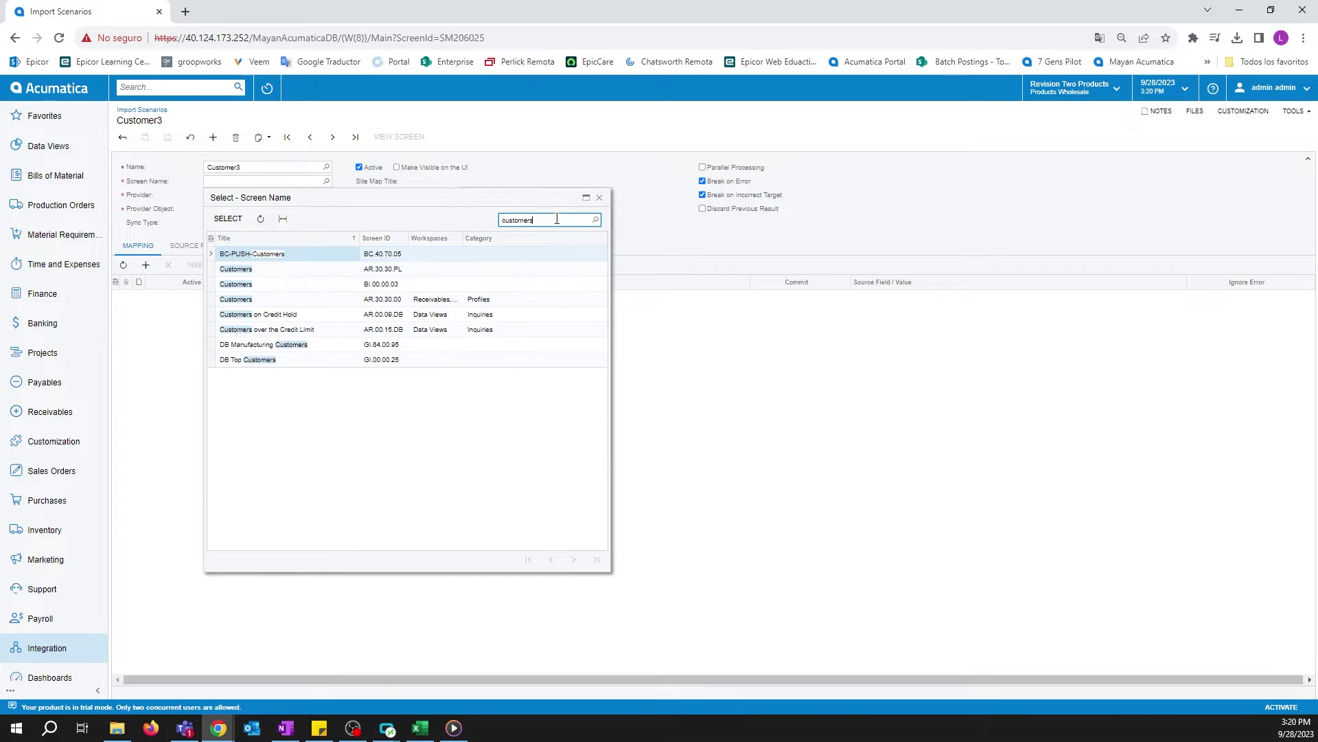
double_click(397, 304)
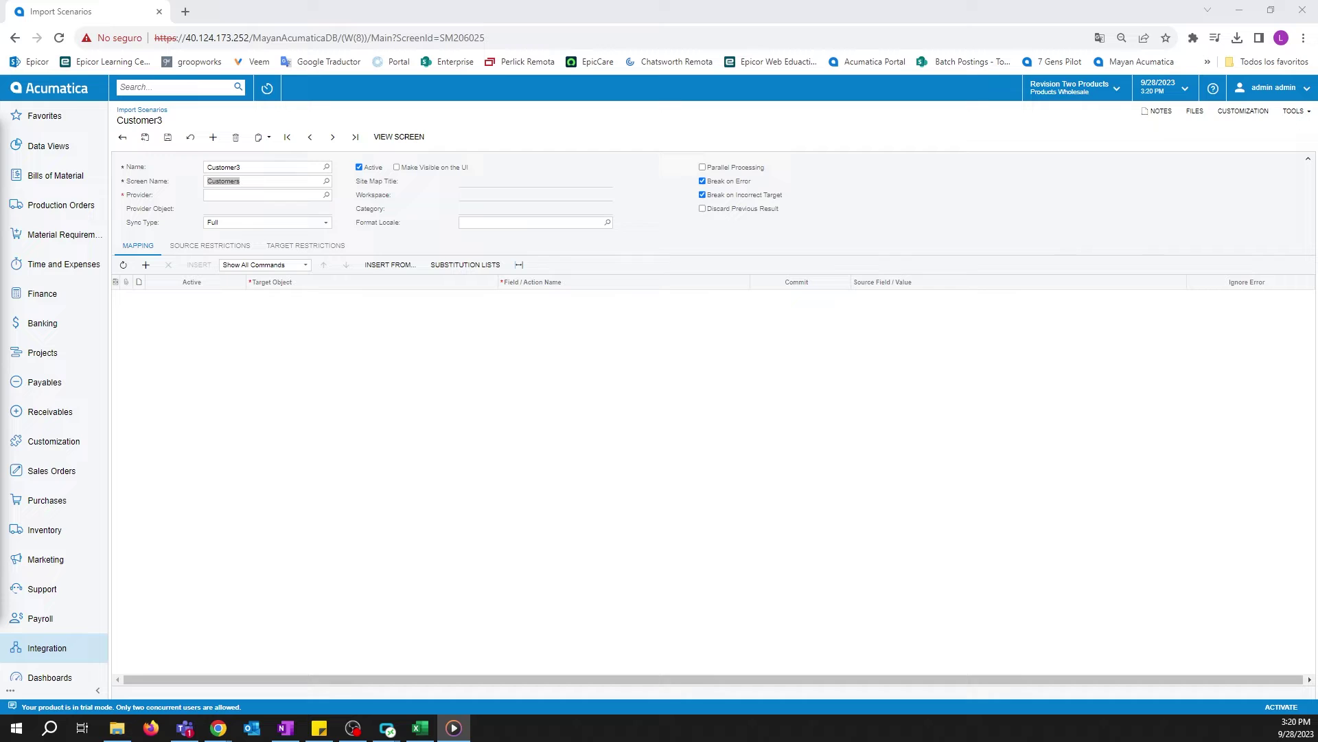
Set Customer3 as the scenario's data provider, giving Sheet1 as provider object, and save
click(327, 196)
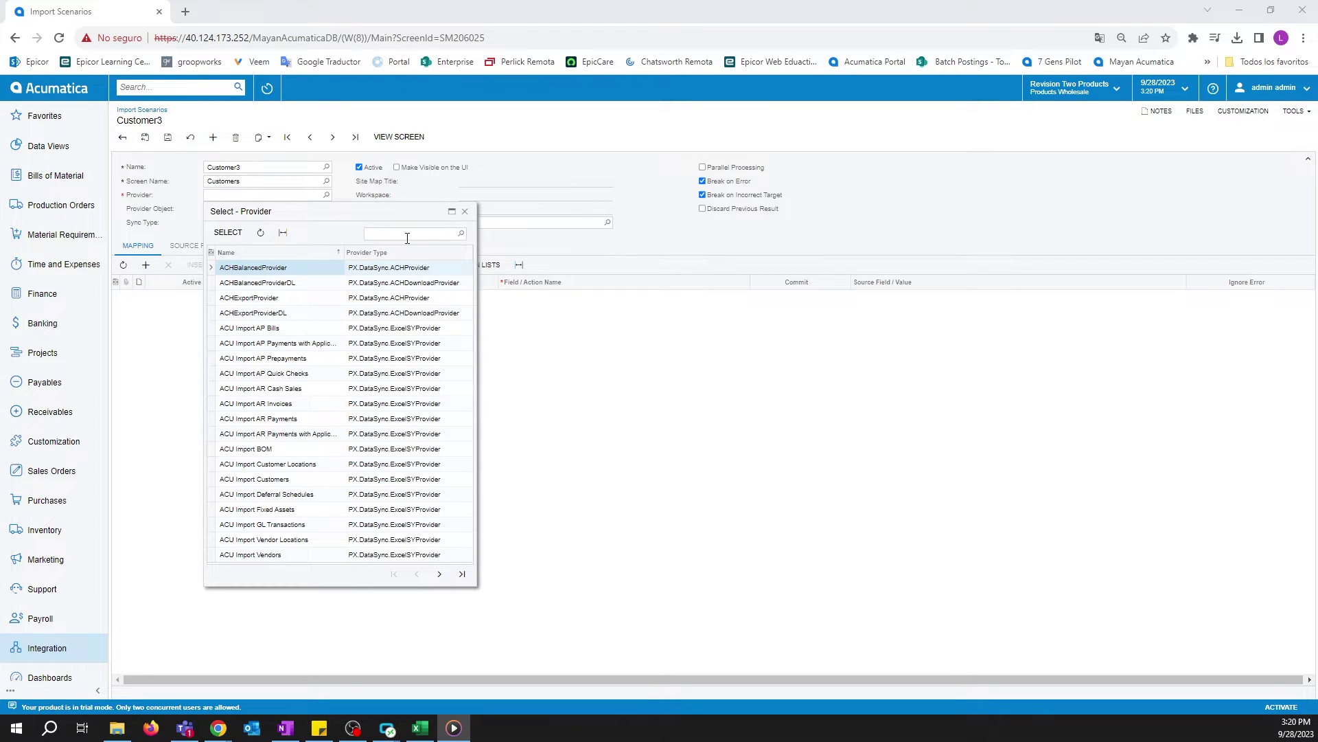
text(customer3)
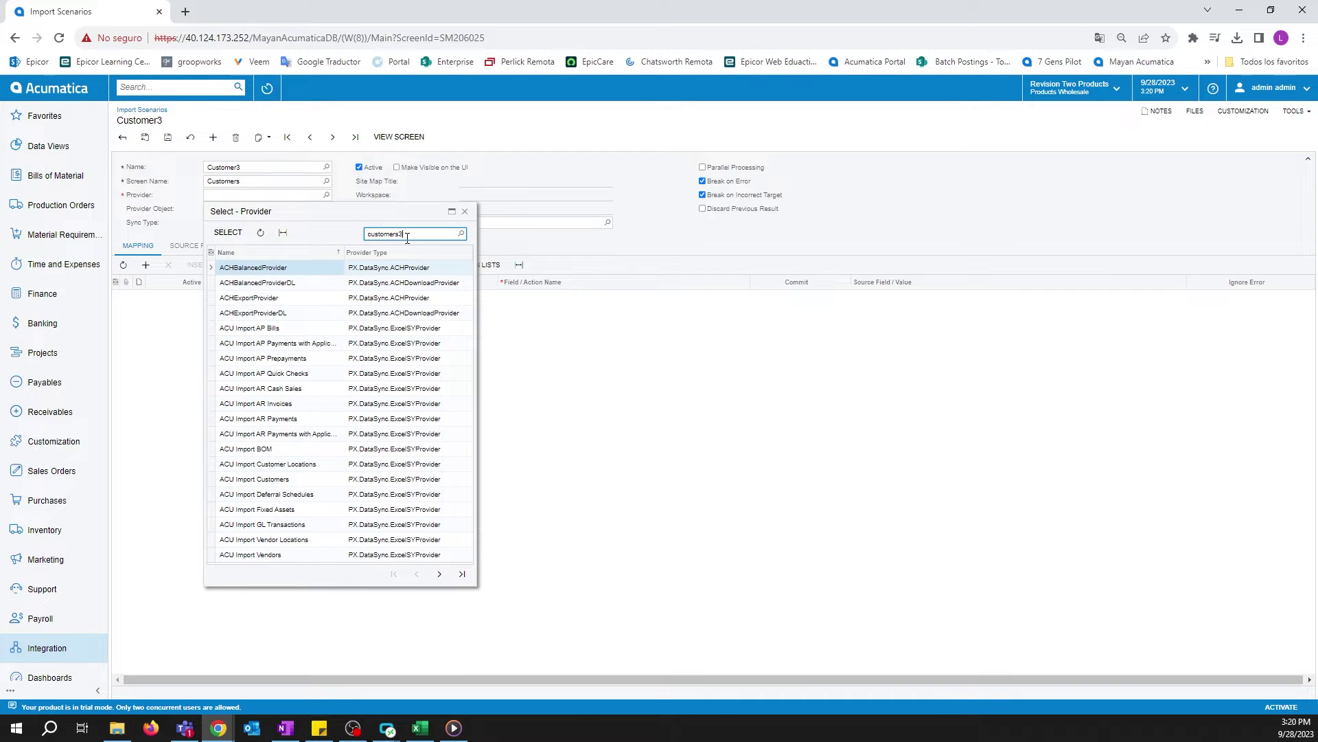
double_click(275, 269)
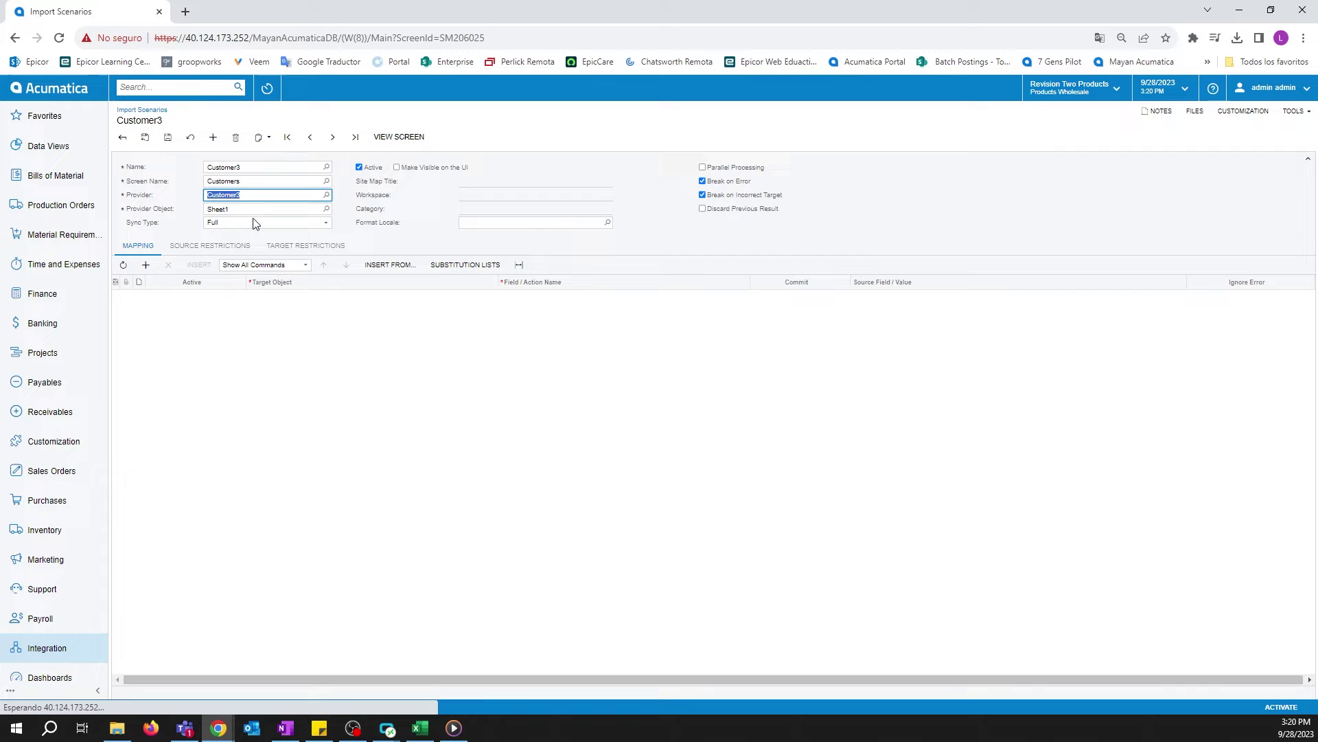
click(164, 138)
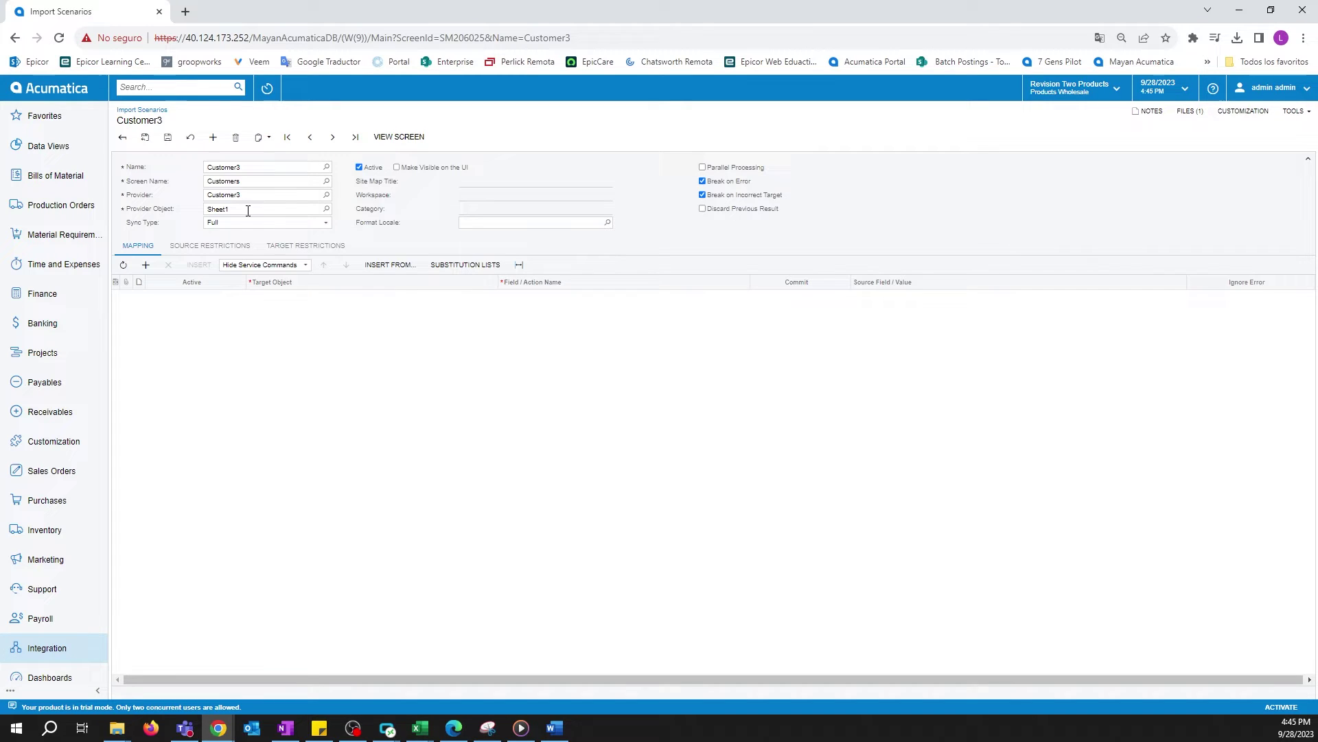
Add a first mapping row and review the source column list without choosing one
click(146, 264)
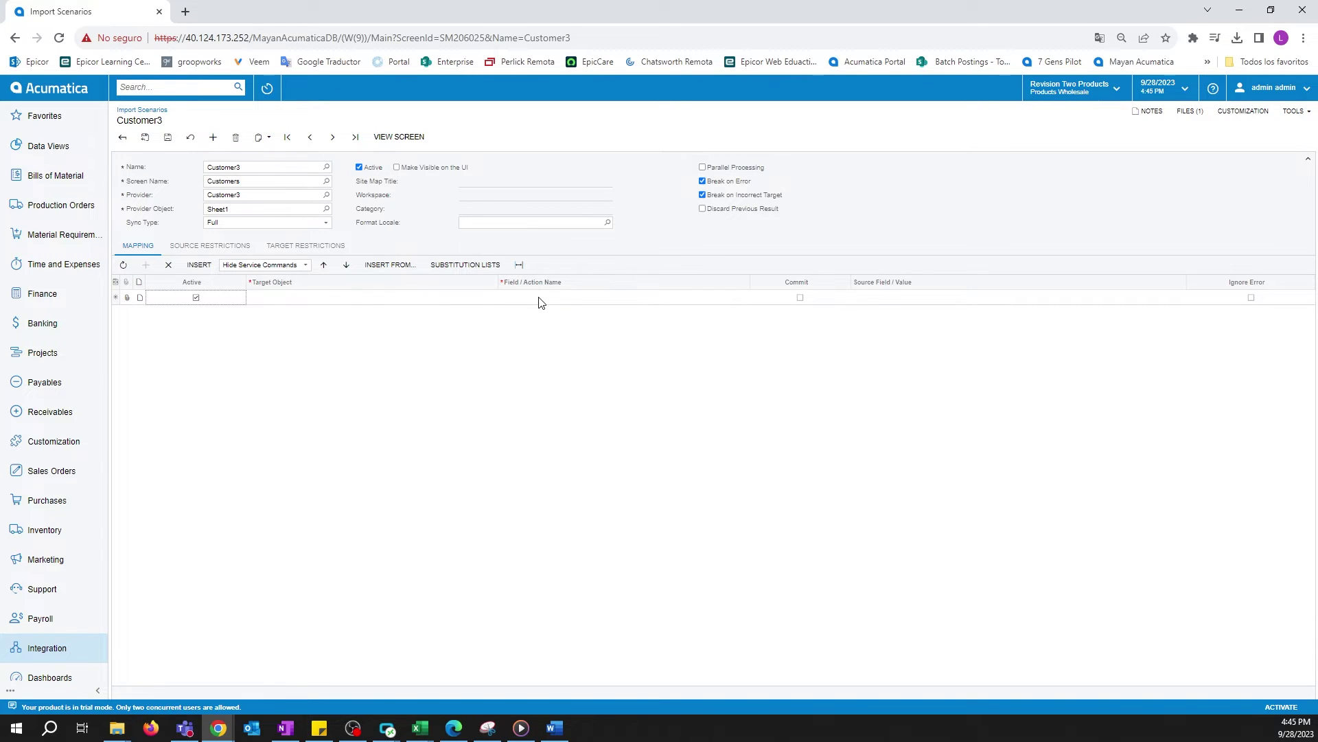
click(937, 301)
click(1187, 300)
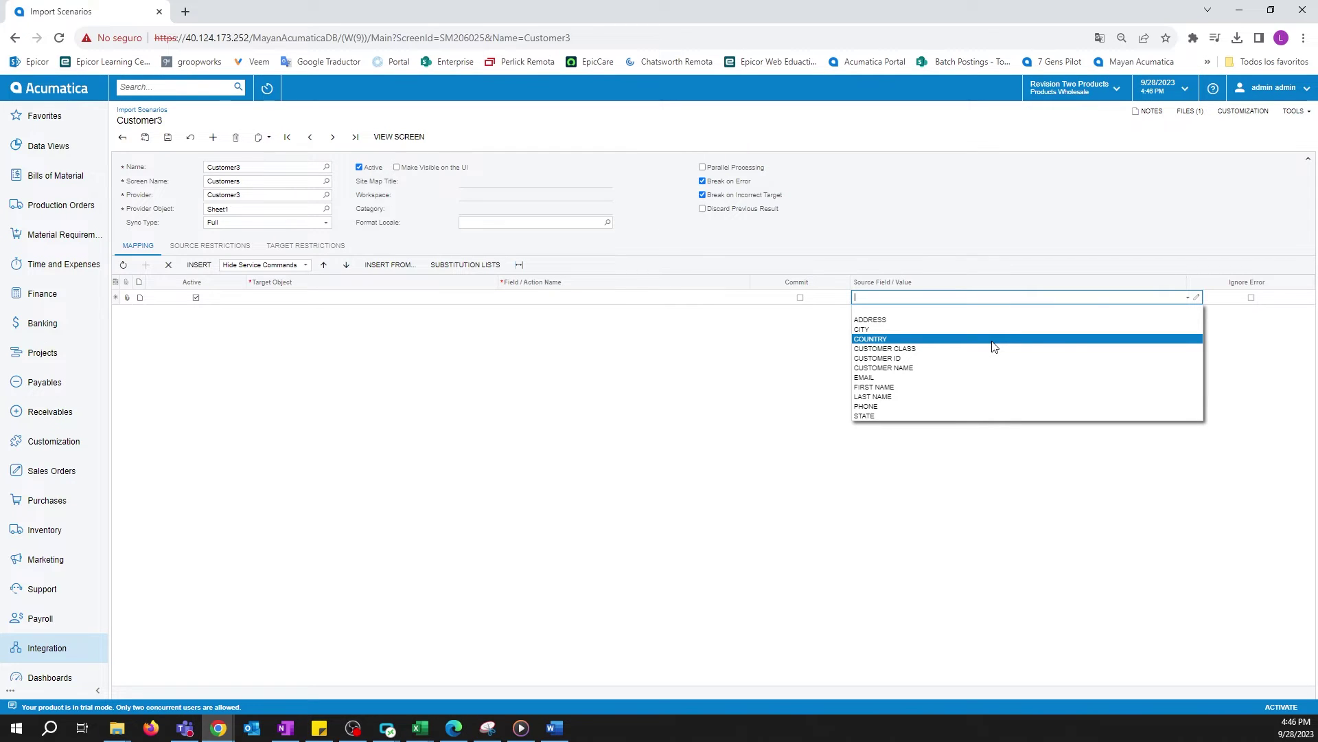
click(611, 460)
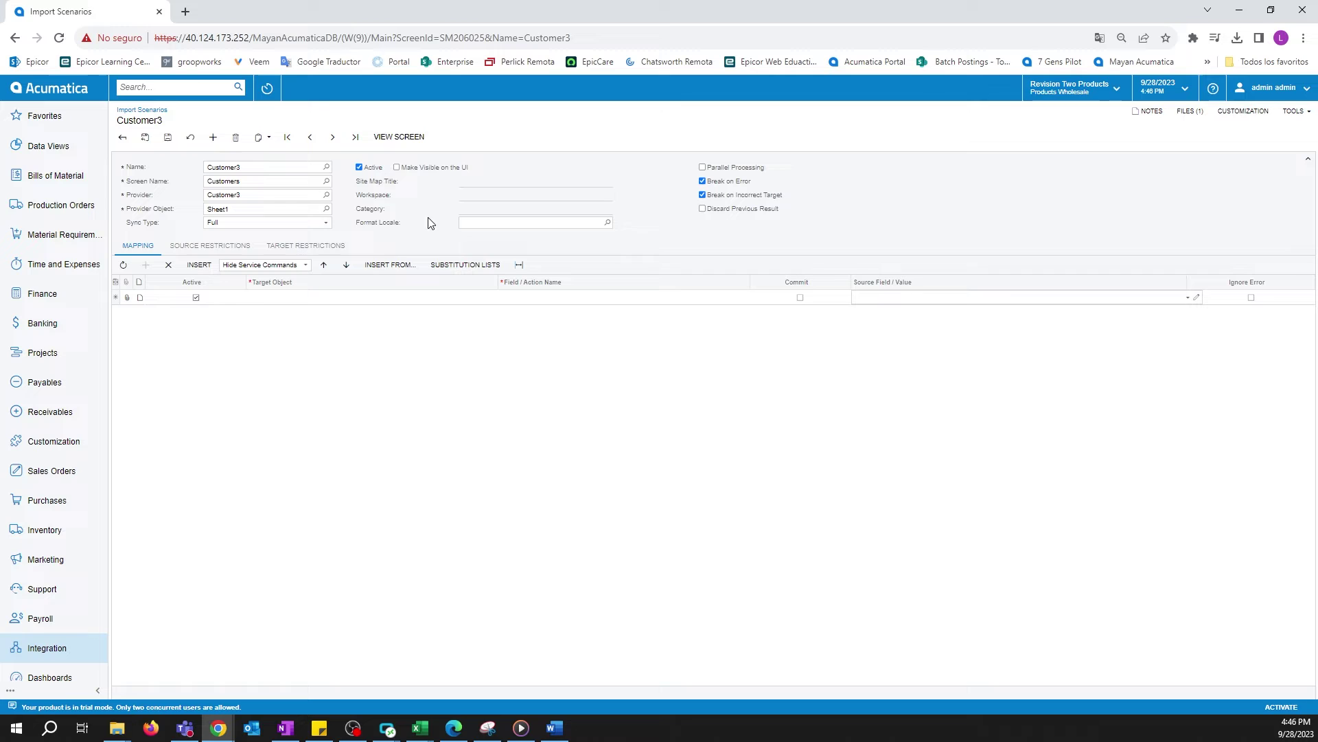
click(417, 138)
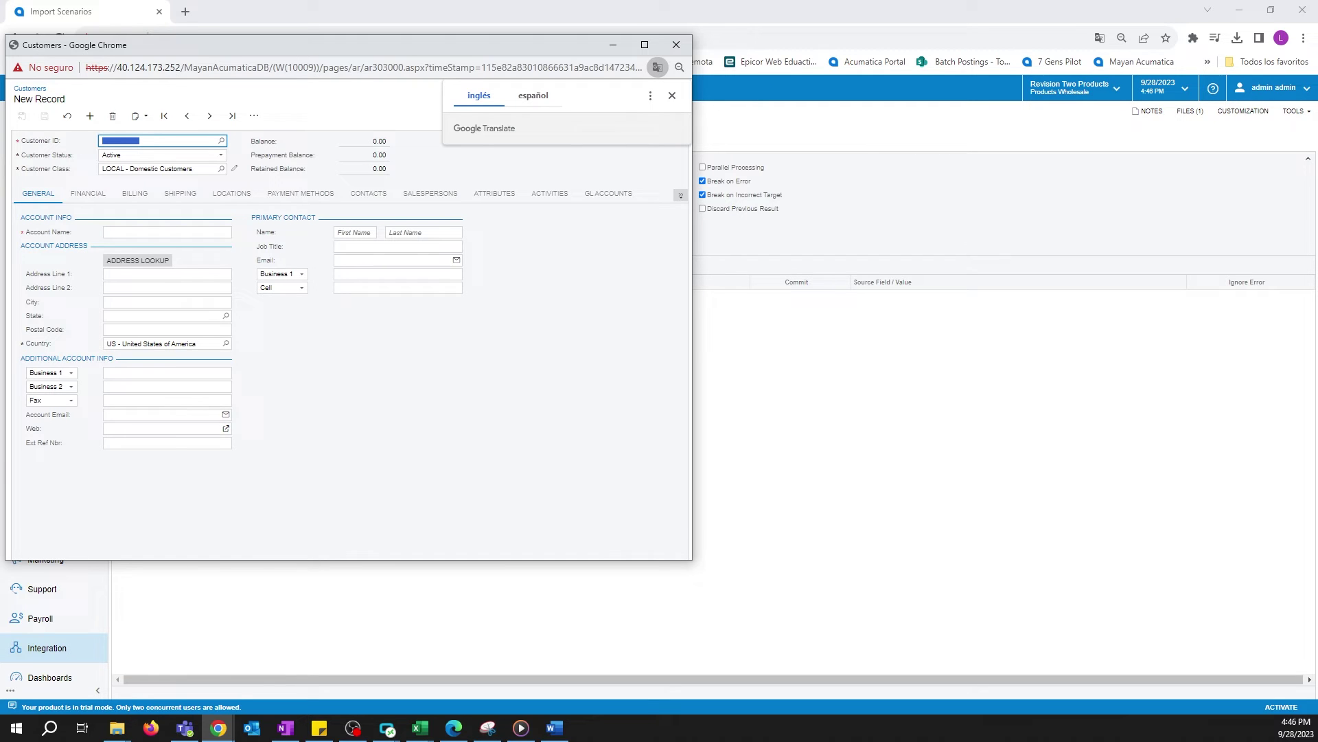
click(676, 45)
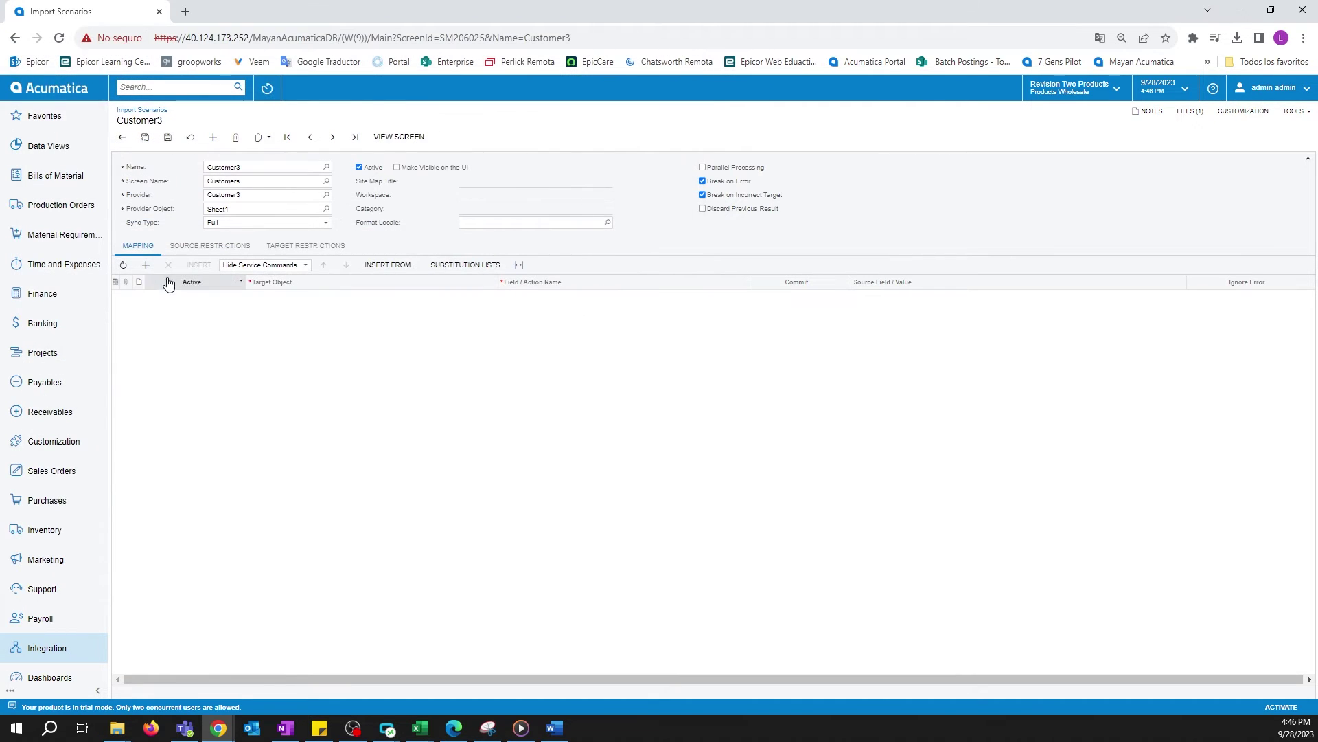
click(145, 264)
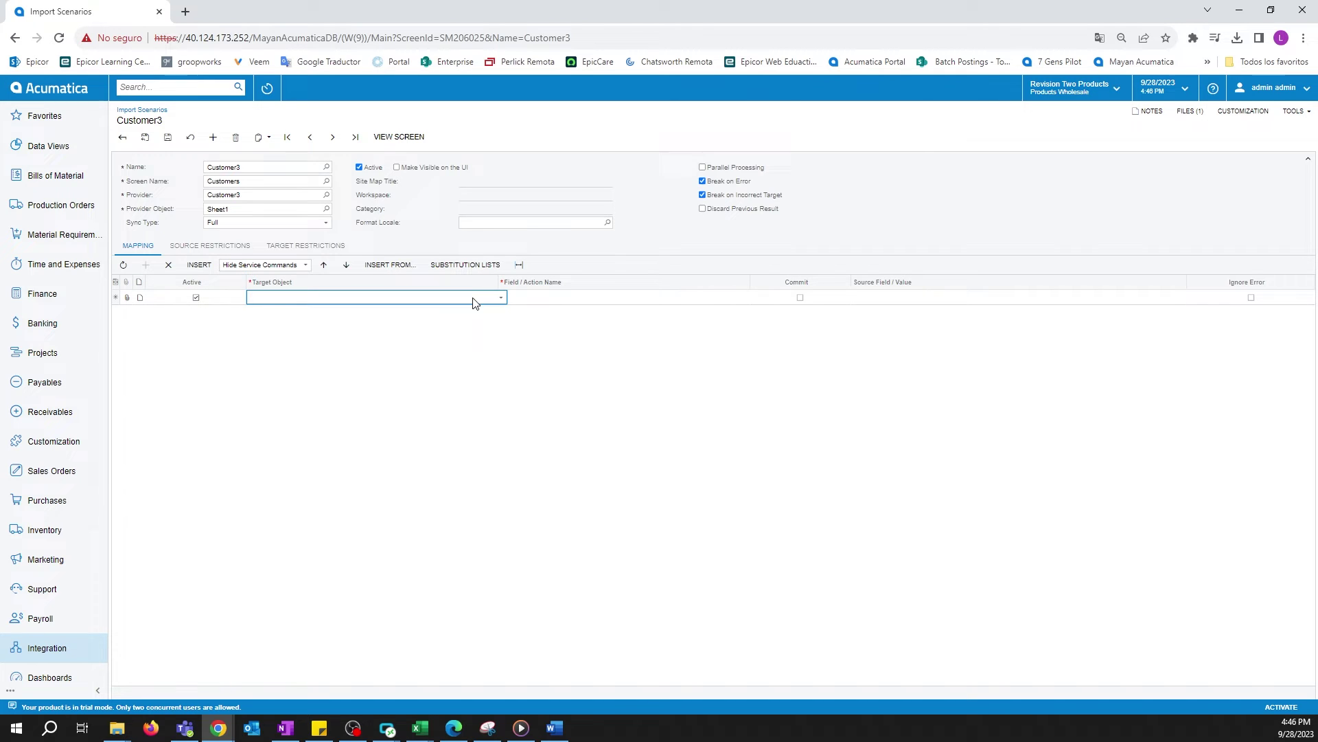
Map Customer Summary's Customer ID field to the CUSTOMER ID source column and save the scenario
click(501, 298)
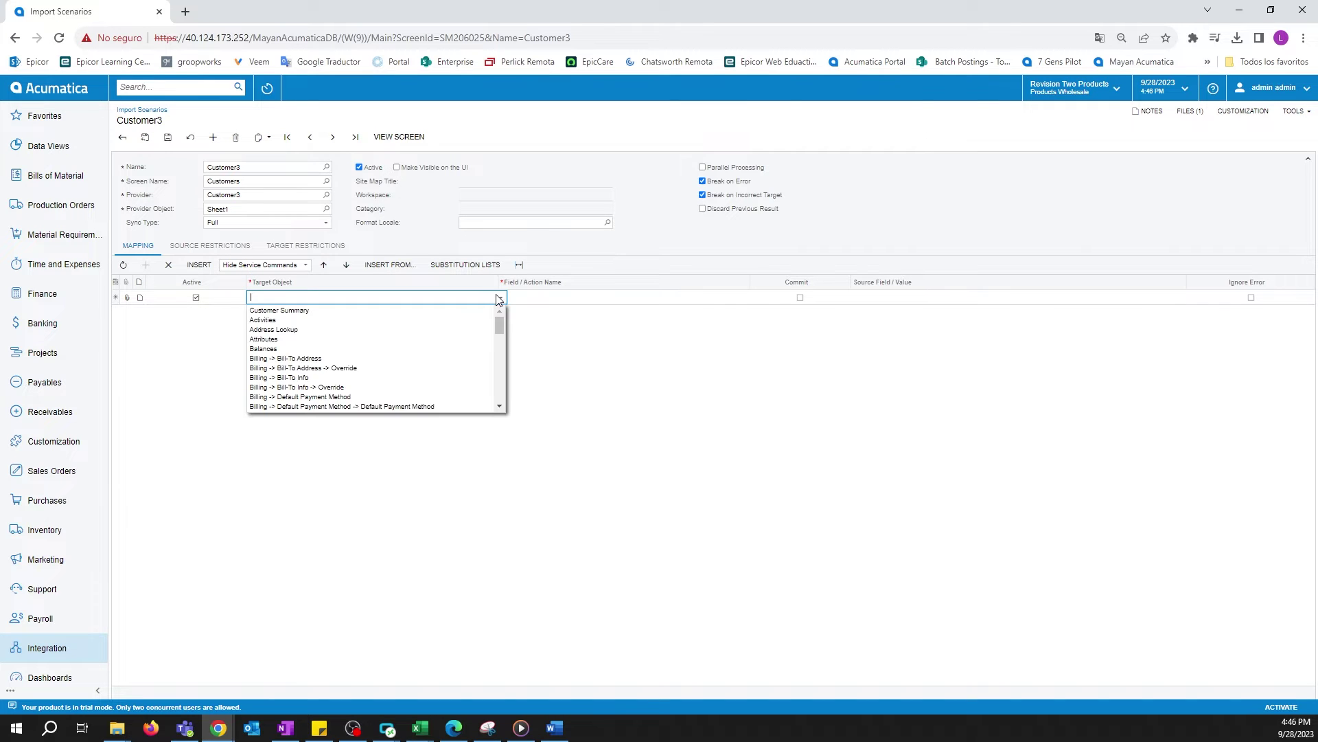
click(323, 312)
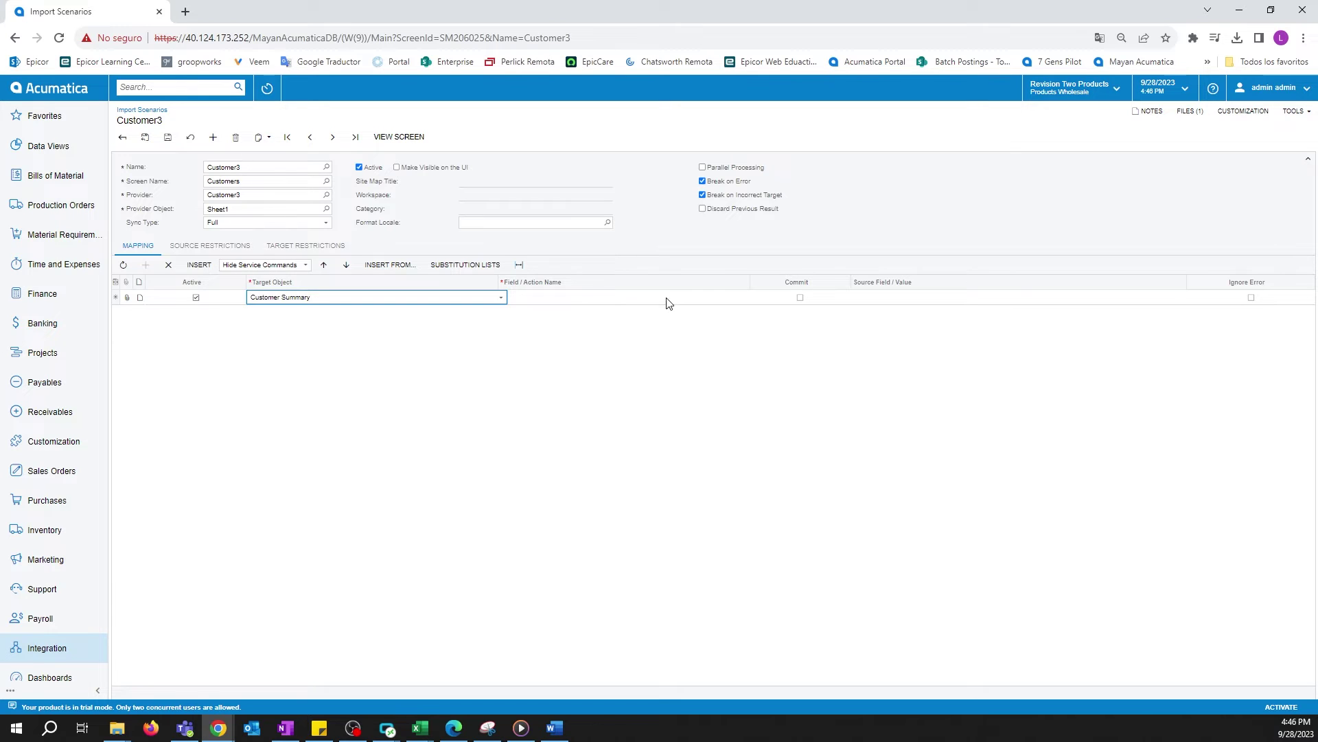
click(727, 297)
click(752, 299)
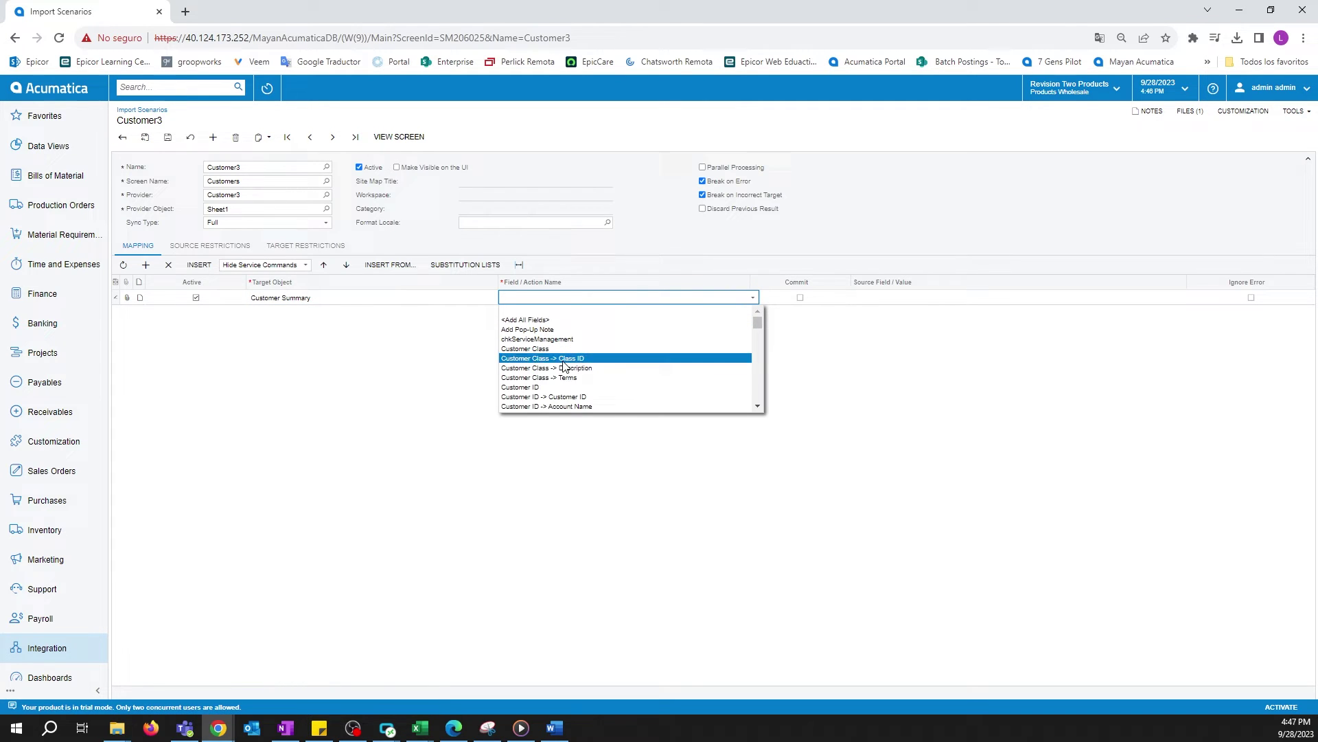
click(563, 385)
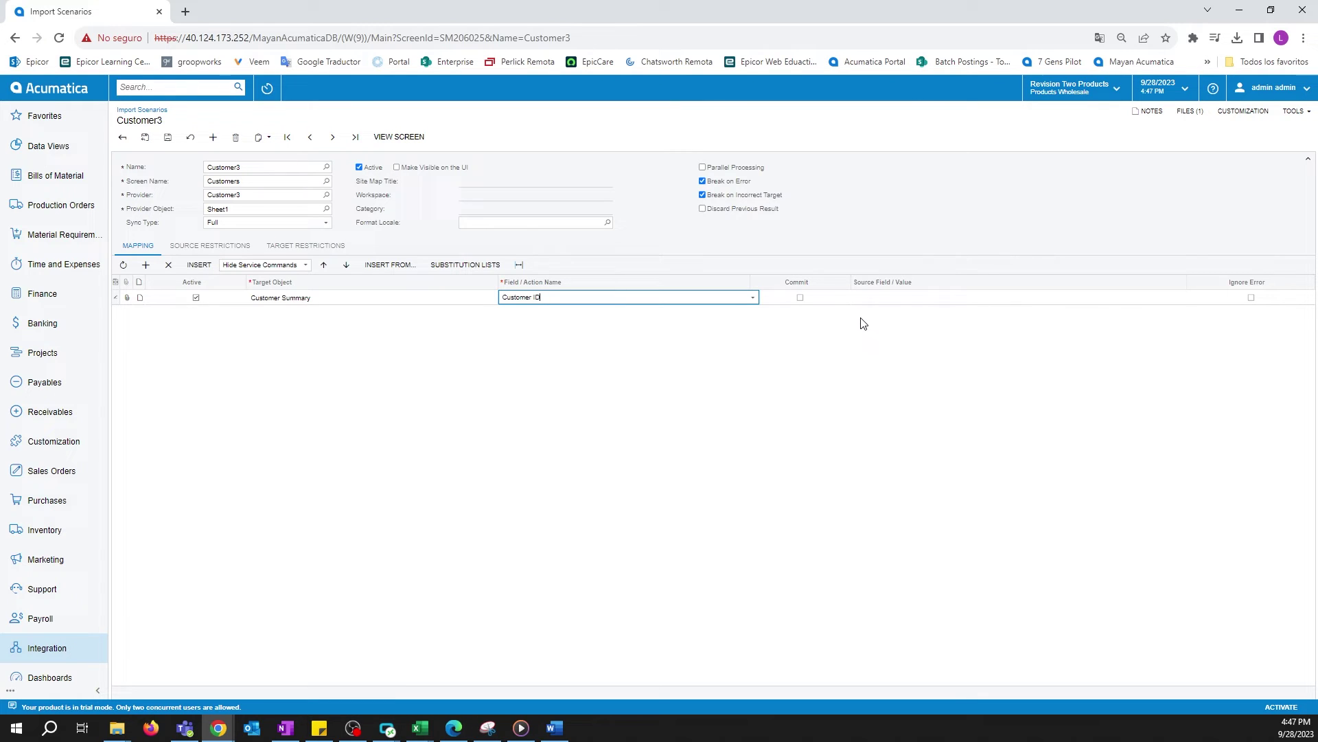
click(1019, 297)
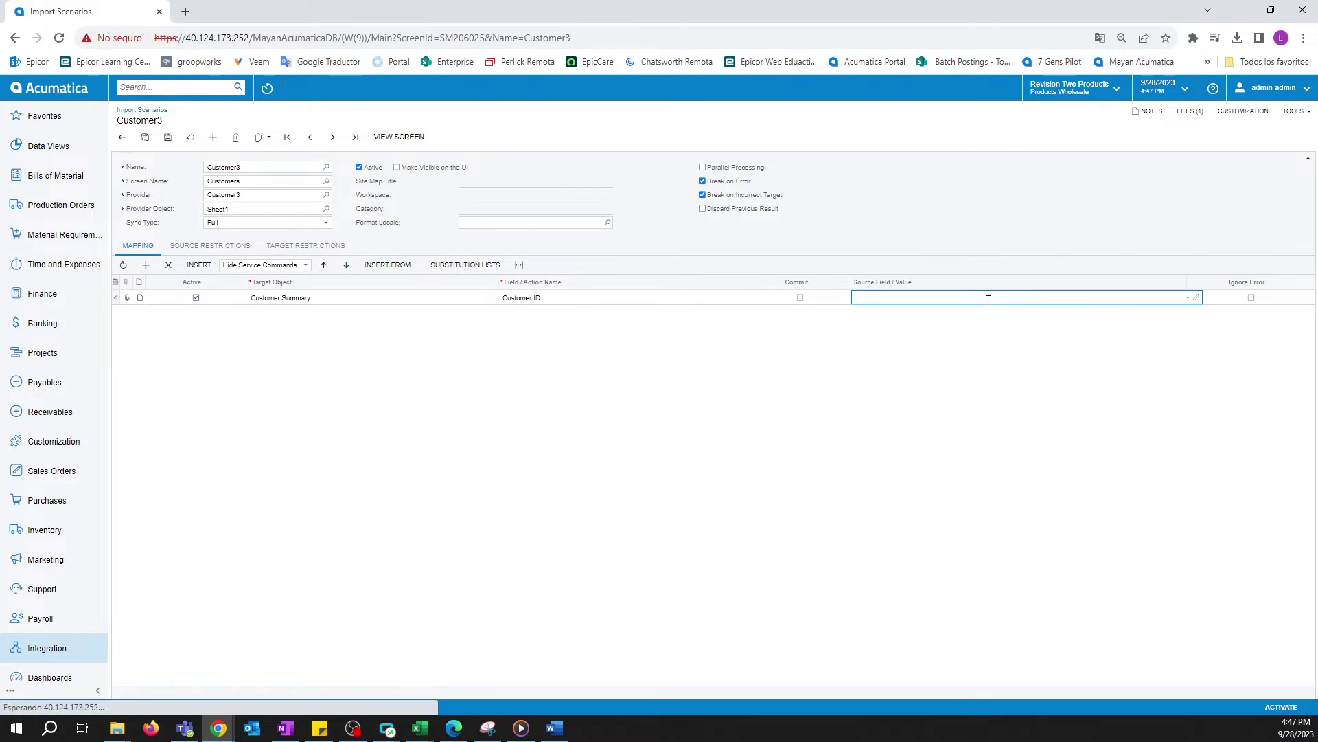
click(1187, 298)
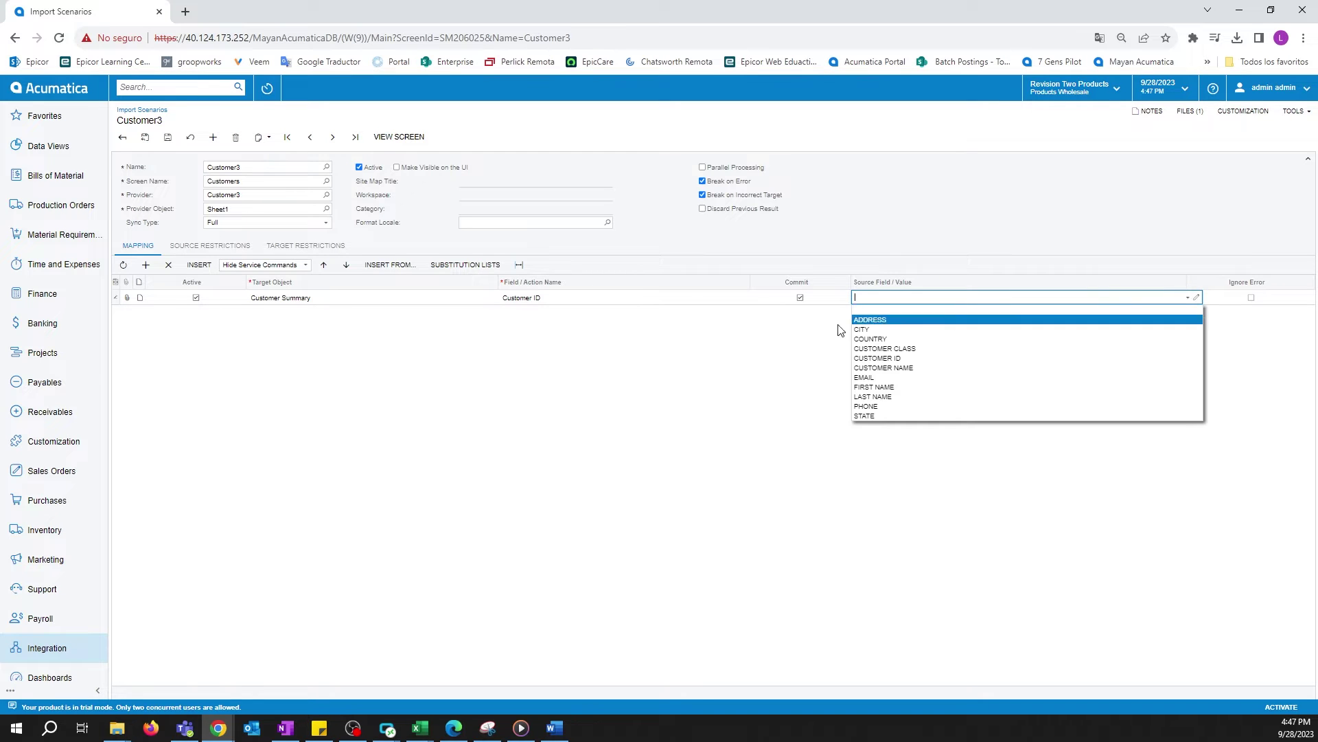
click(904, 359)
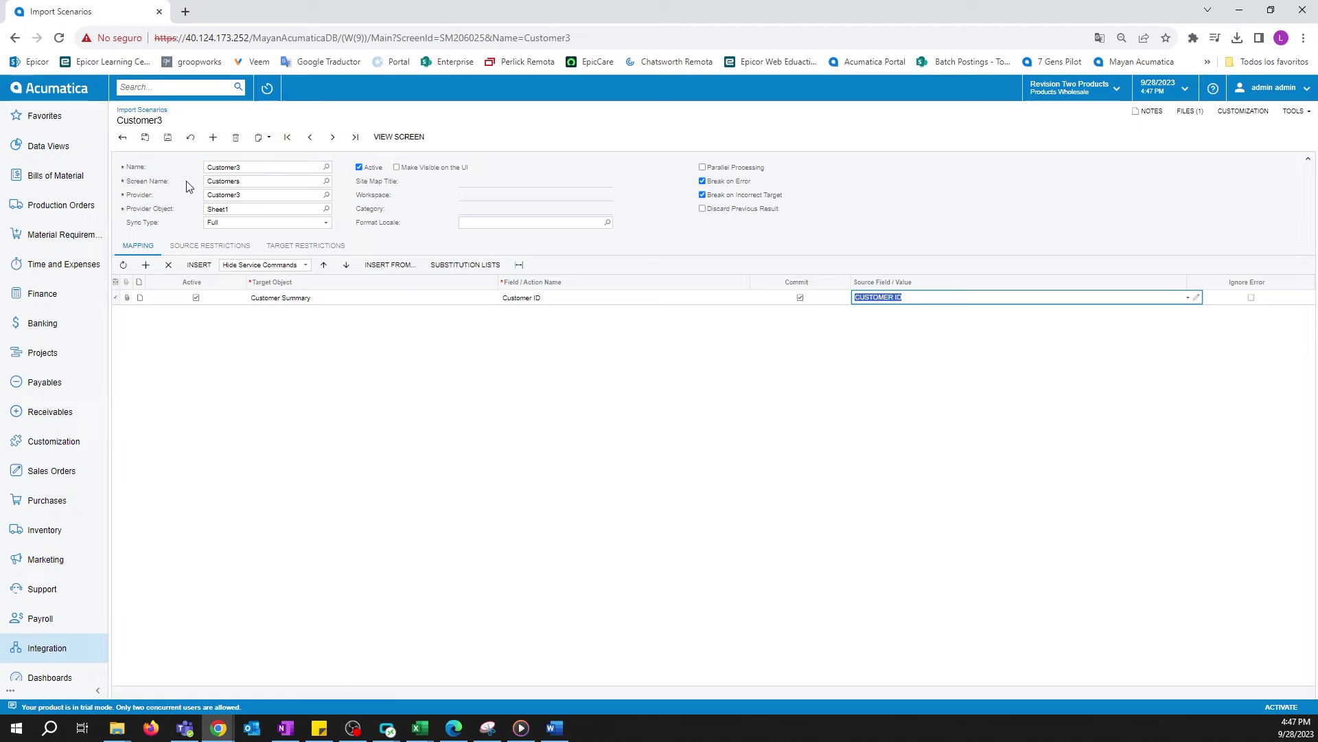
click(169, 139)
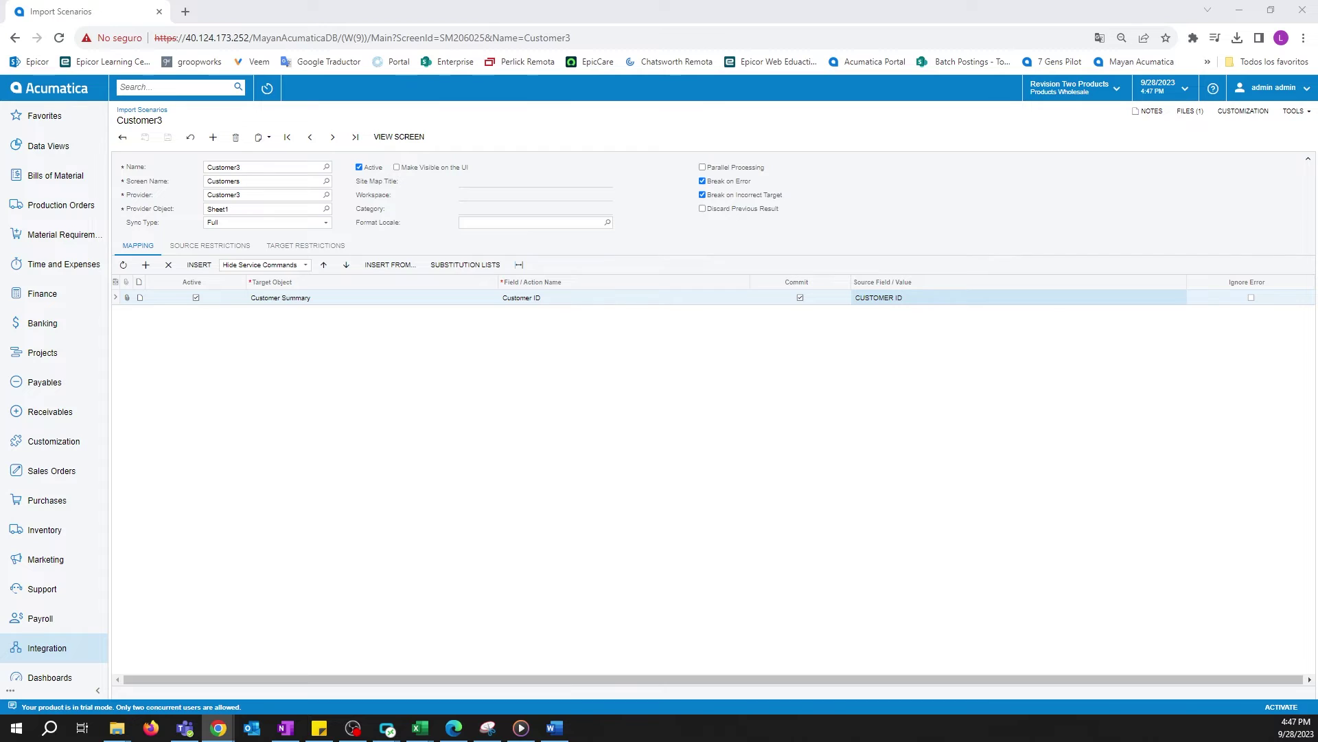
Add a second committed mapping row taking Account Name from the CUSTOMER NAME column
click(146, 265)
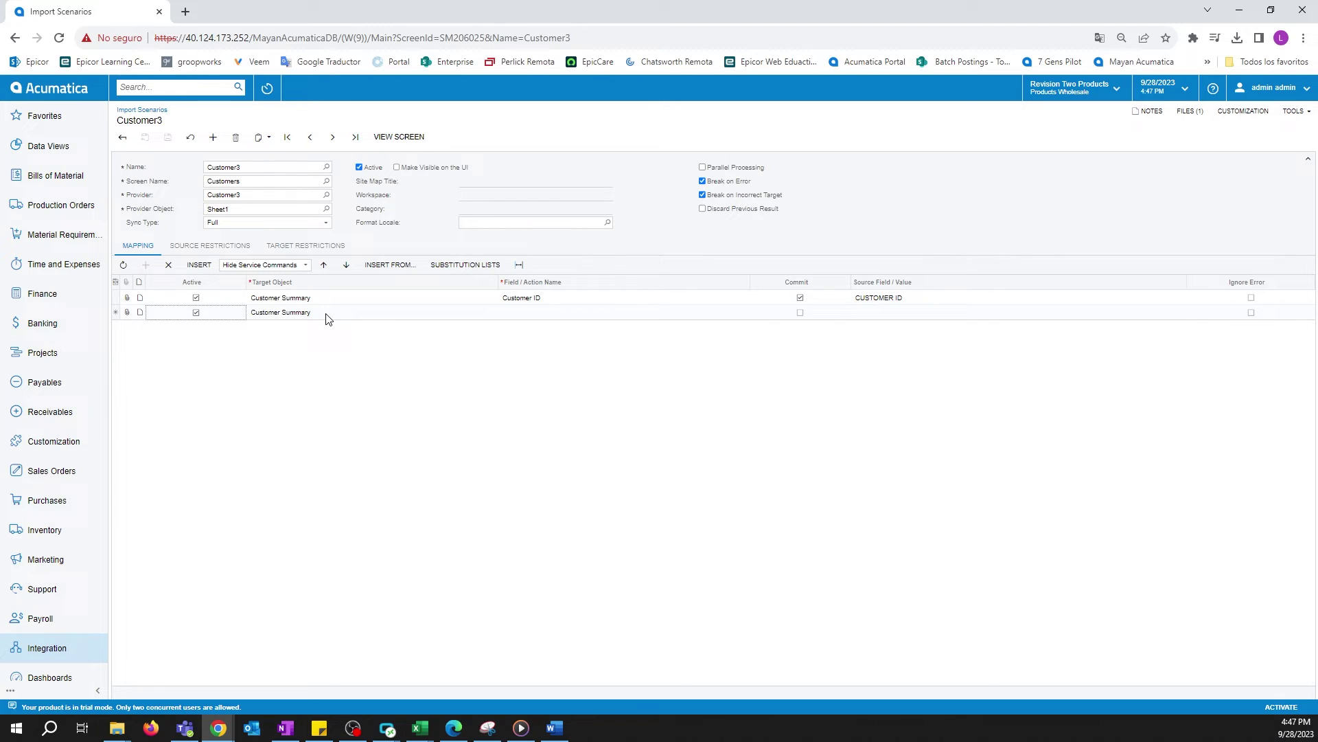
click(714, 314)
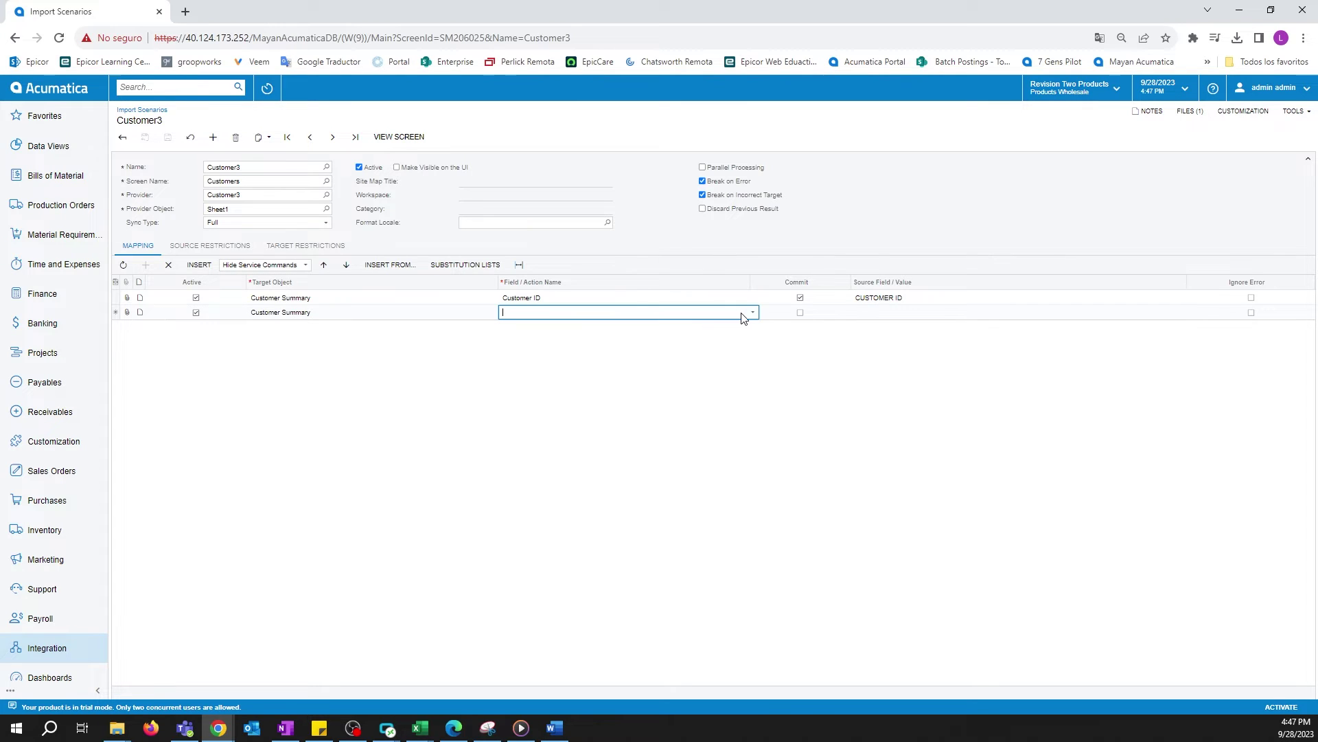
click(753, 313)
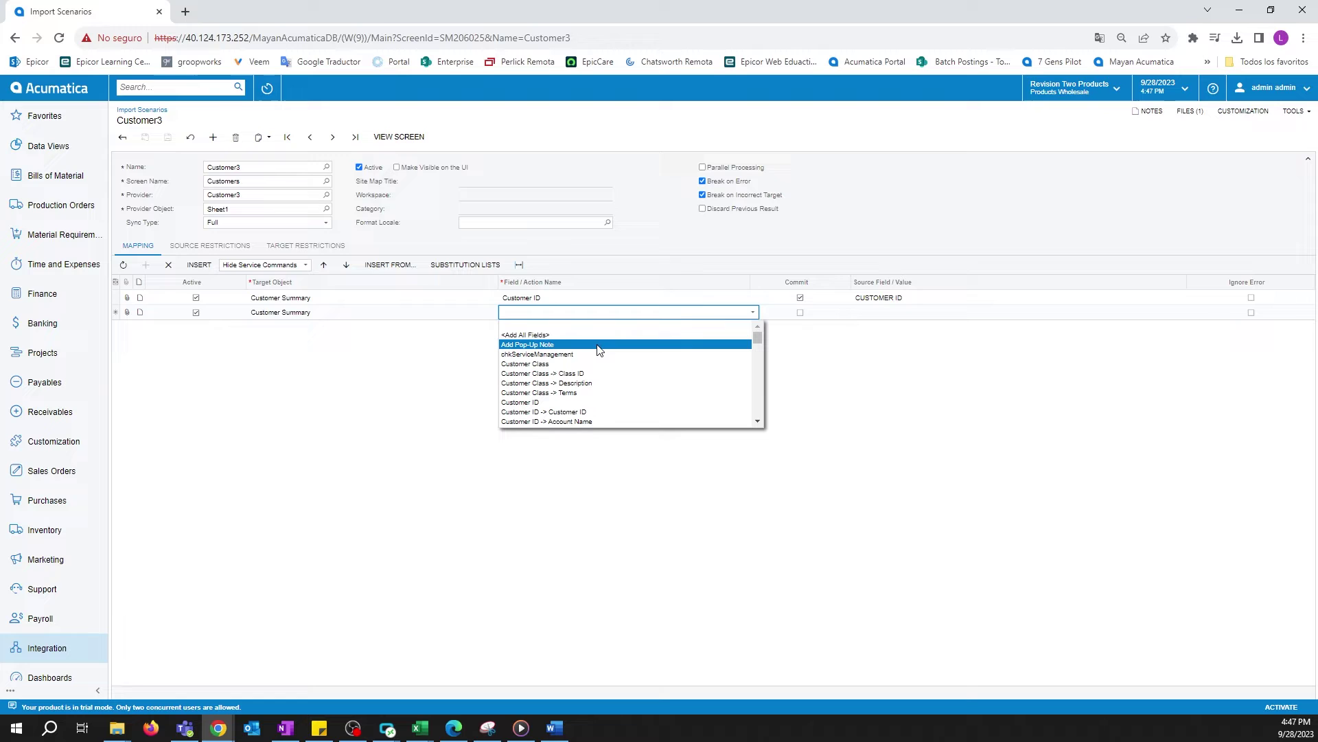
text(acc)
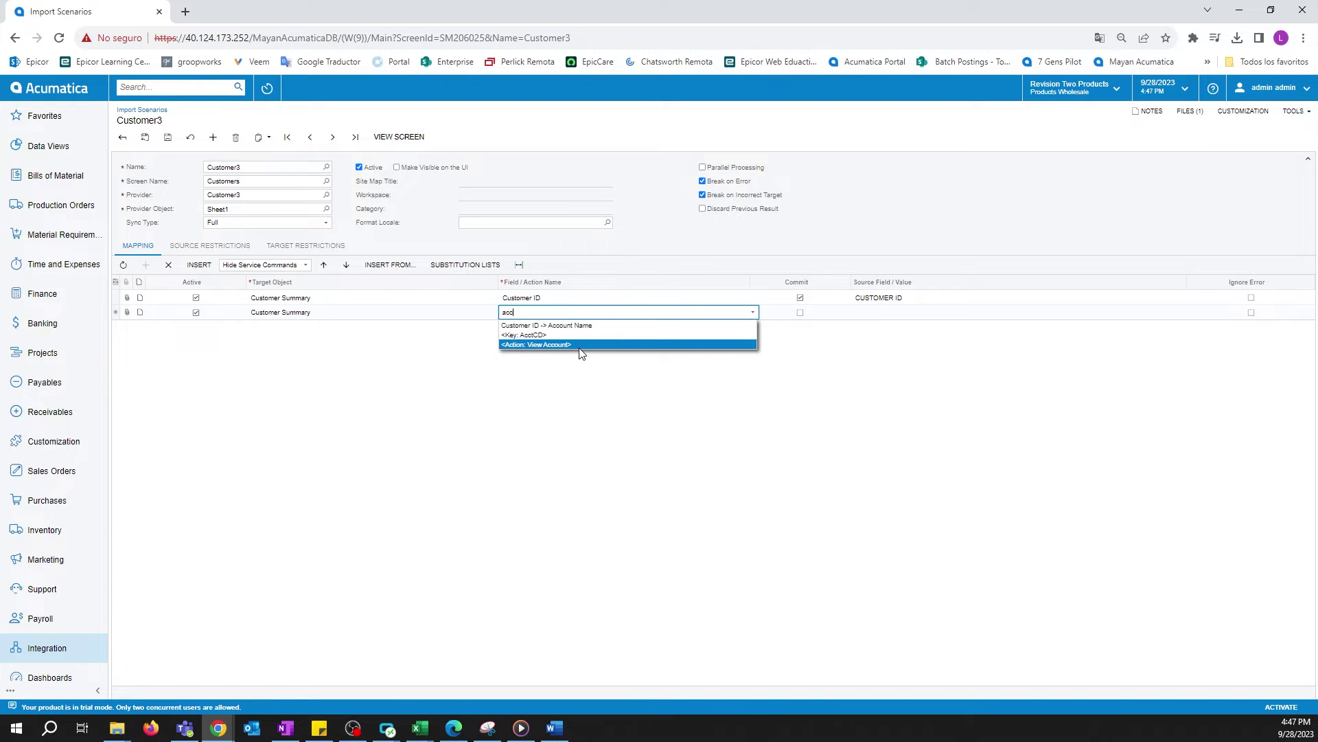
click(577, 327)
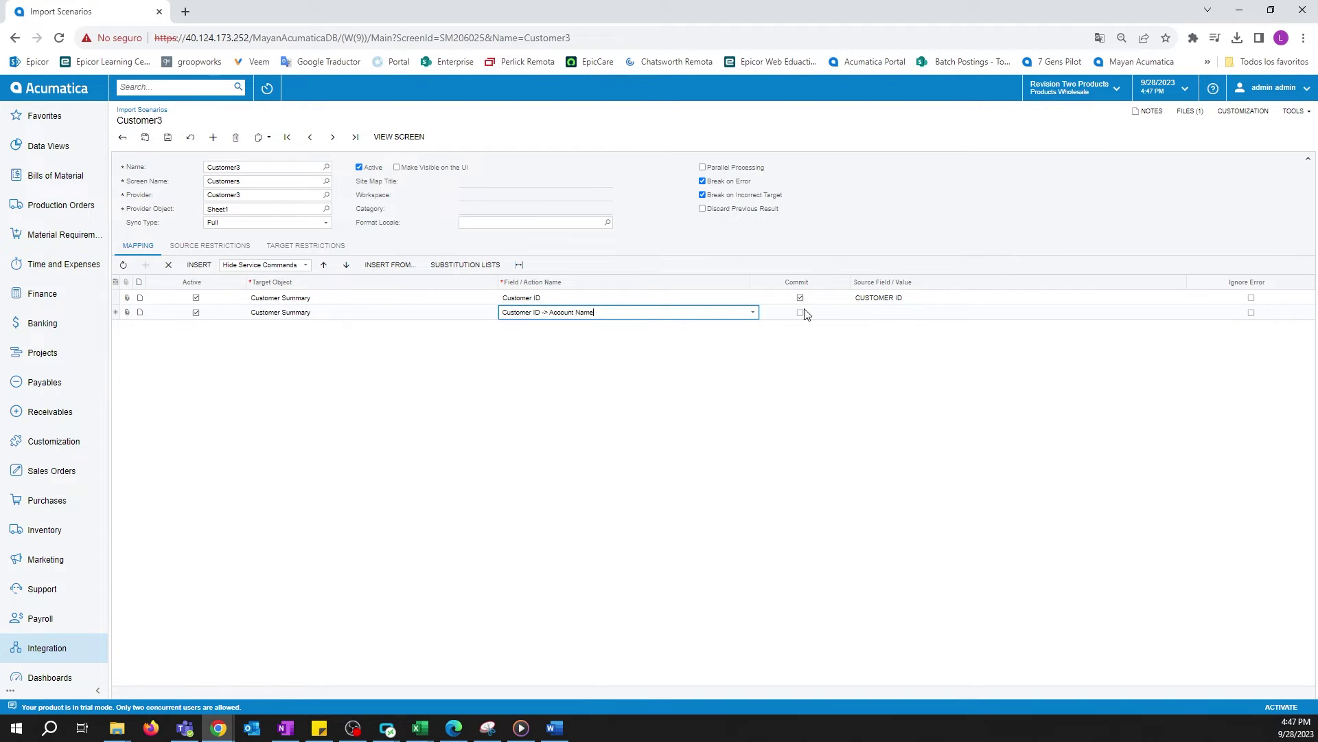
click(887, 313)
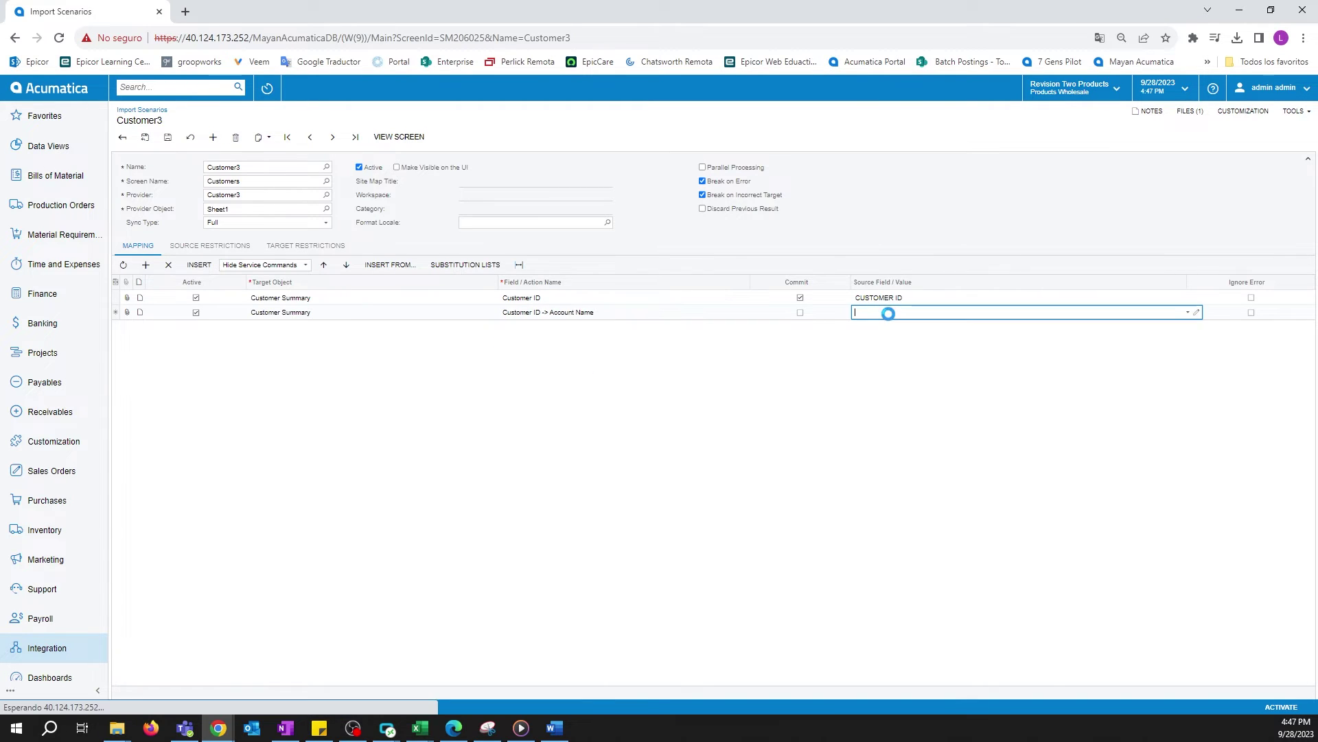
click(1187, 313)
click(920, 383)
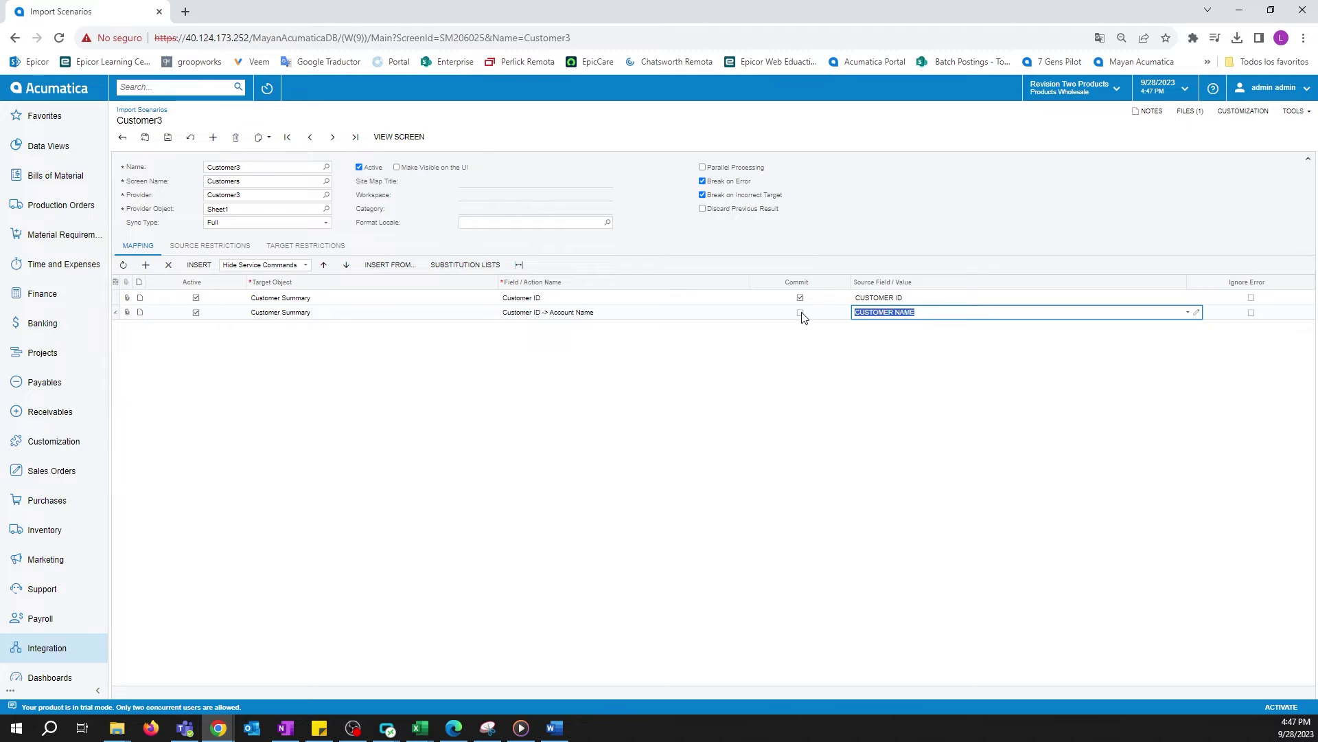
click(800, 314)
Add a third row mapping Customer Class from CUSTOMER CLASS, then start a fourth row
click(145, 264)
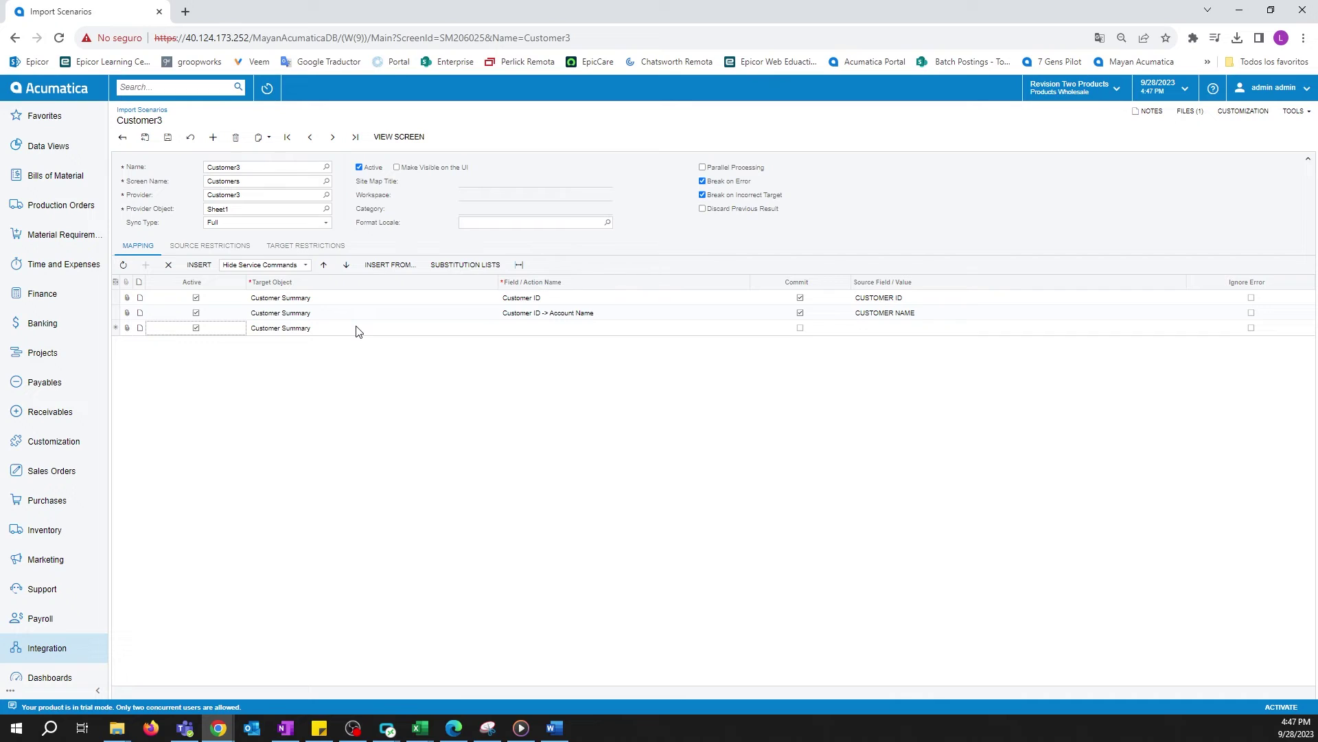
click(564, 328)
click(733, 331)
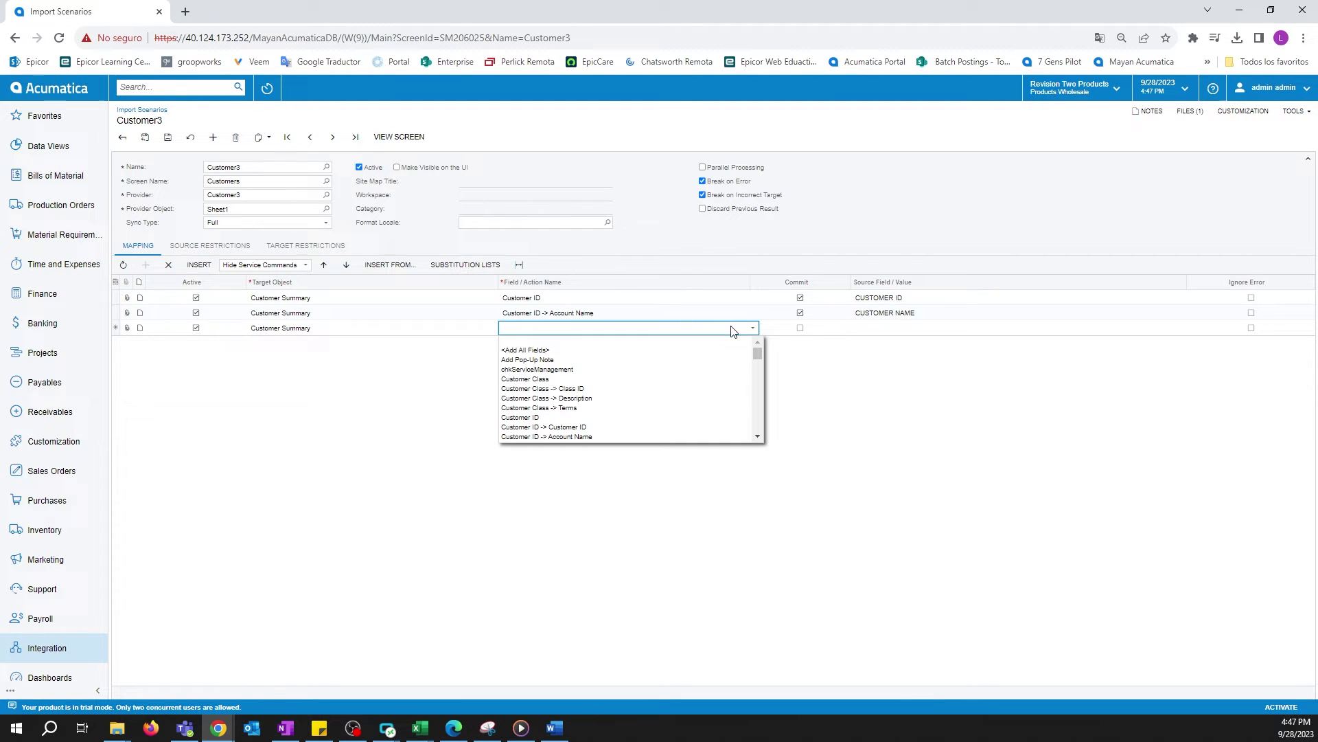
click(547, 372)
click(586, 377)
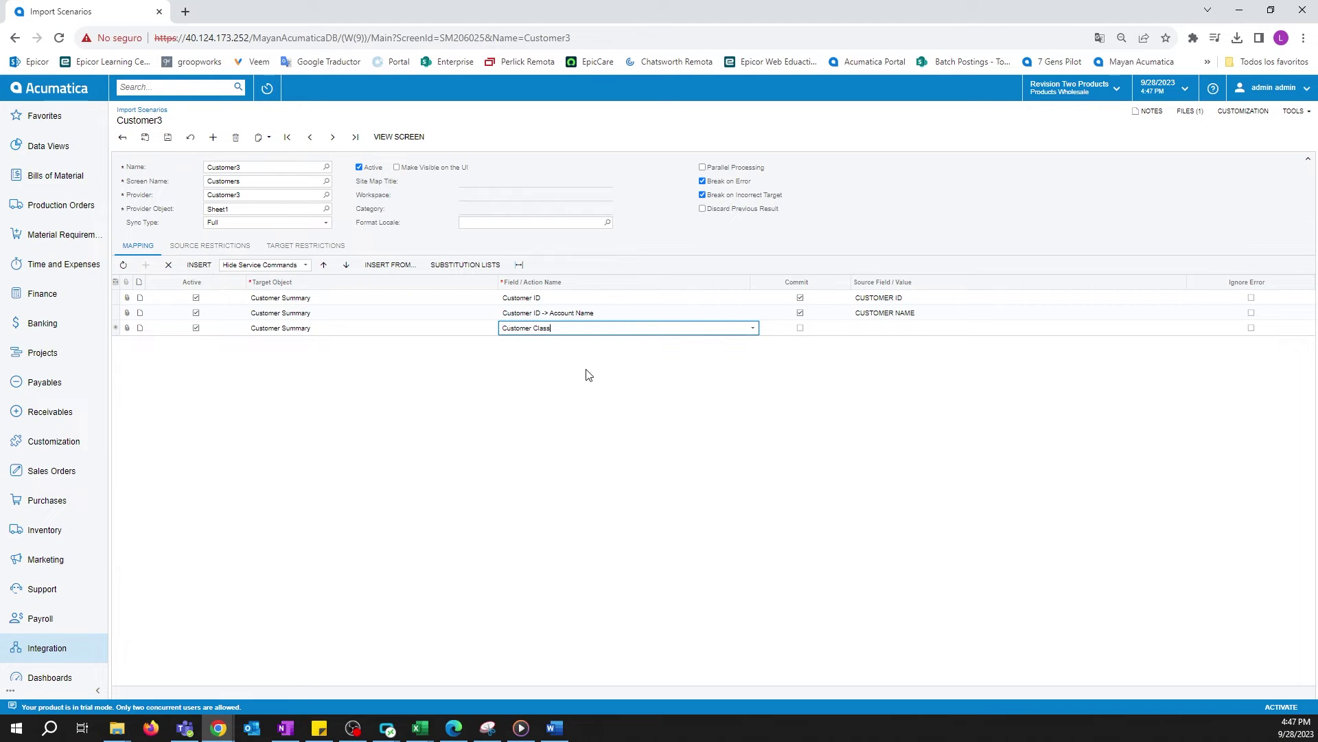
click(965, 328)
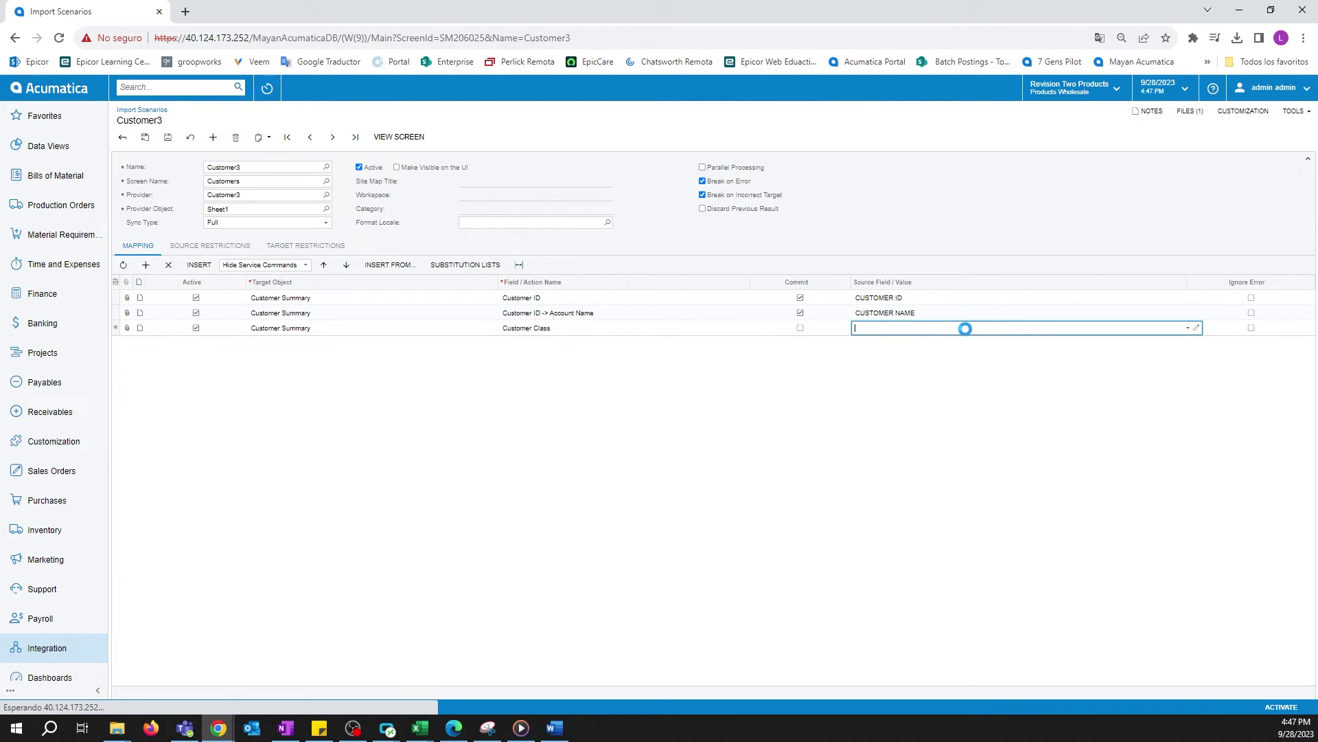
click(1188, 327)
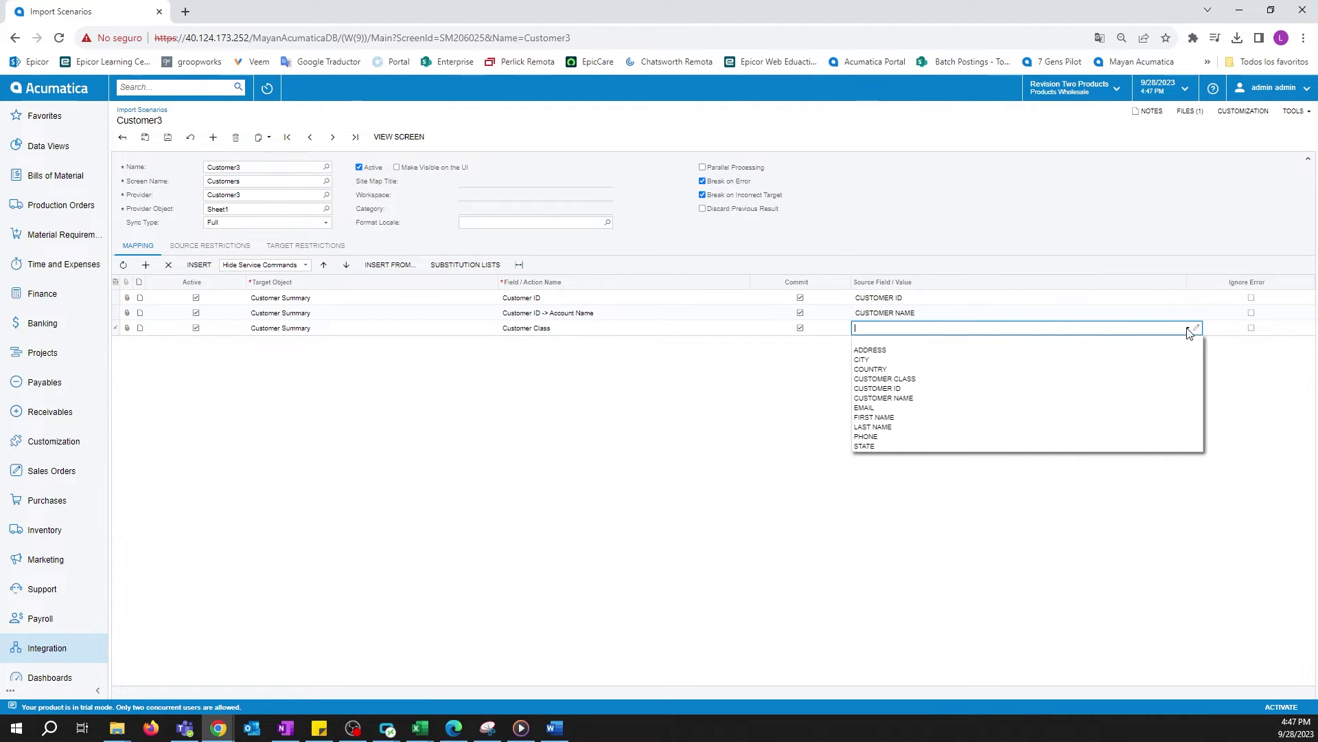
click(913, 378)
click(147, 265)
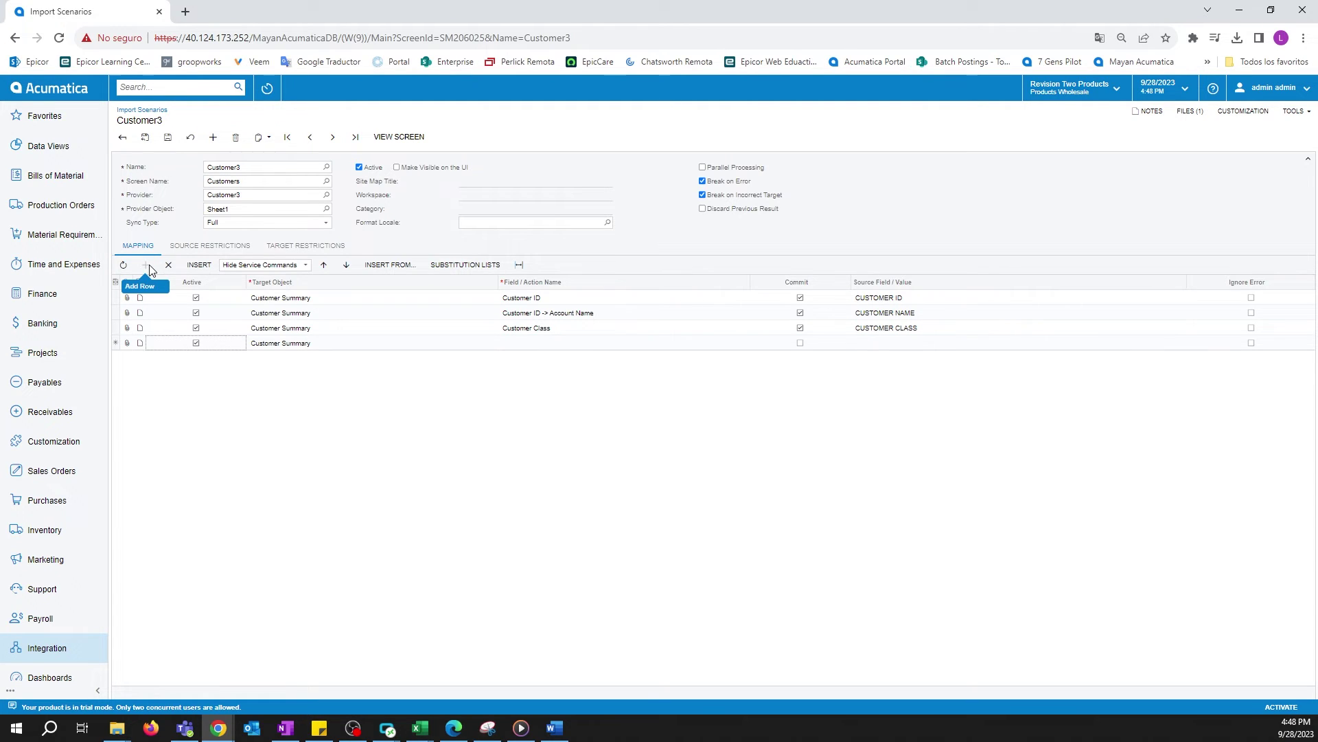
Add a General -> Account Address row mapping Address Line 1 to the ADDRESS column
click(337, 346)
click(444, 346)
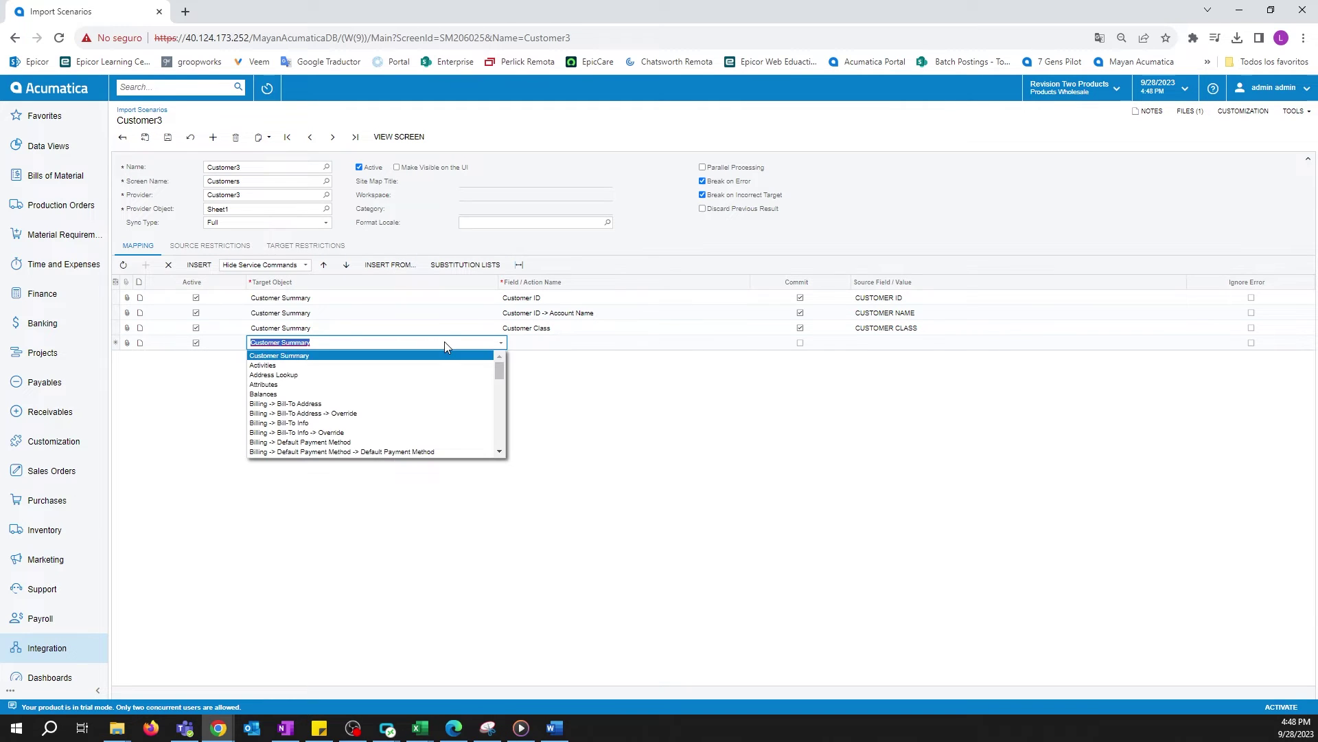
scroll(388, 380, down, 10)
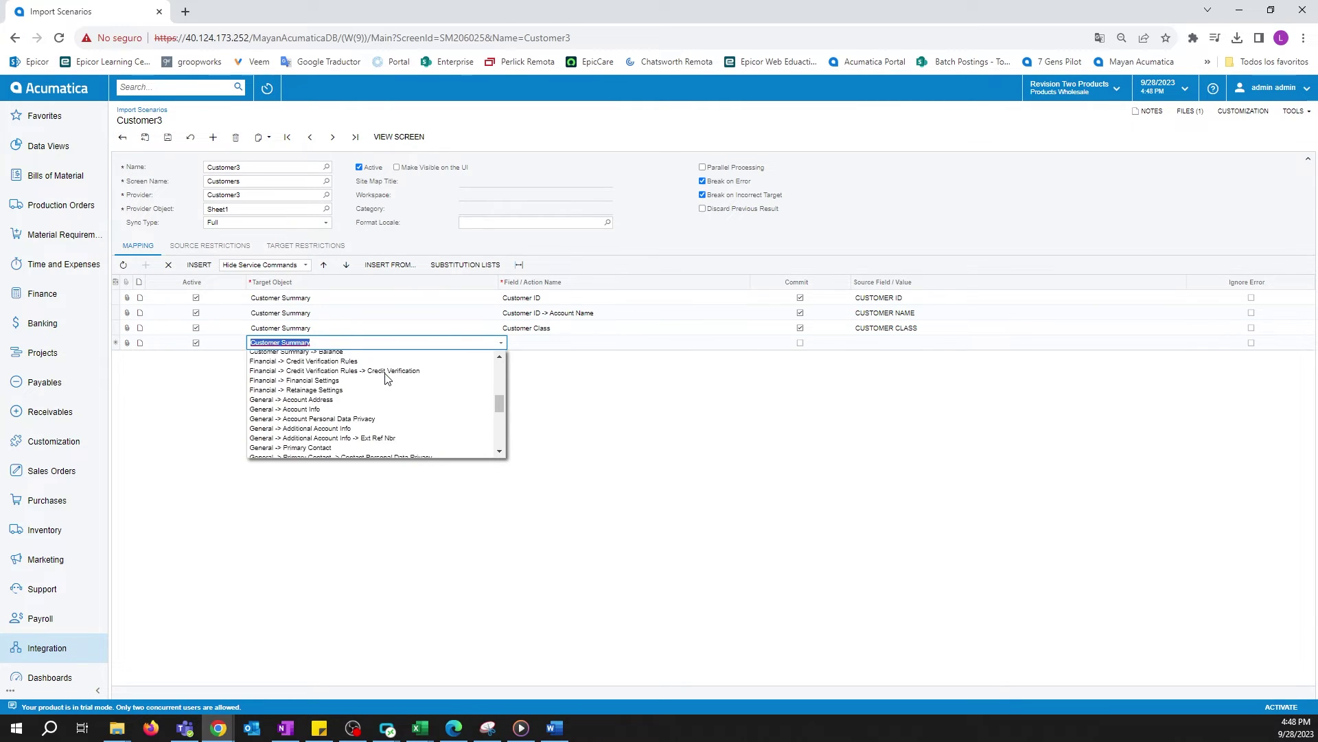
click(342, 399)
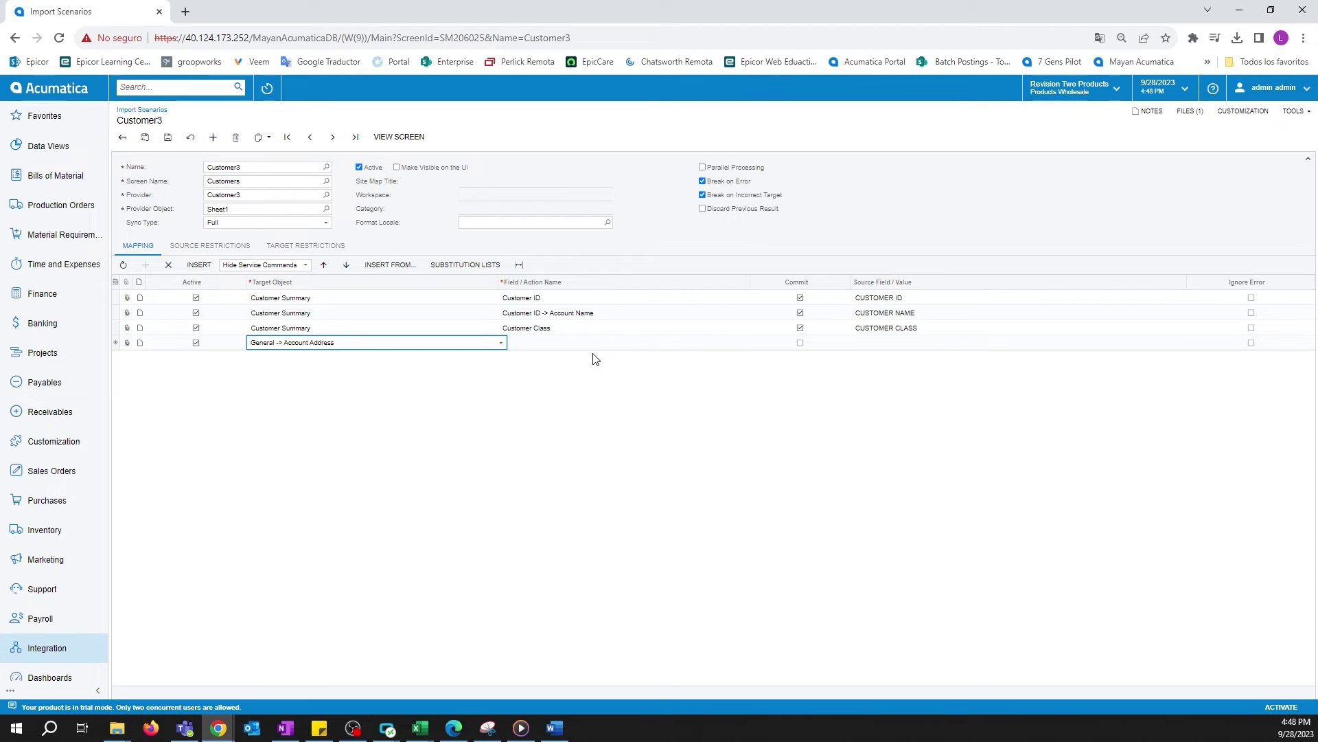
click(630, 350)
click(634, 345)
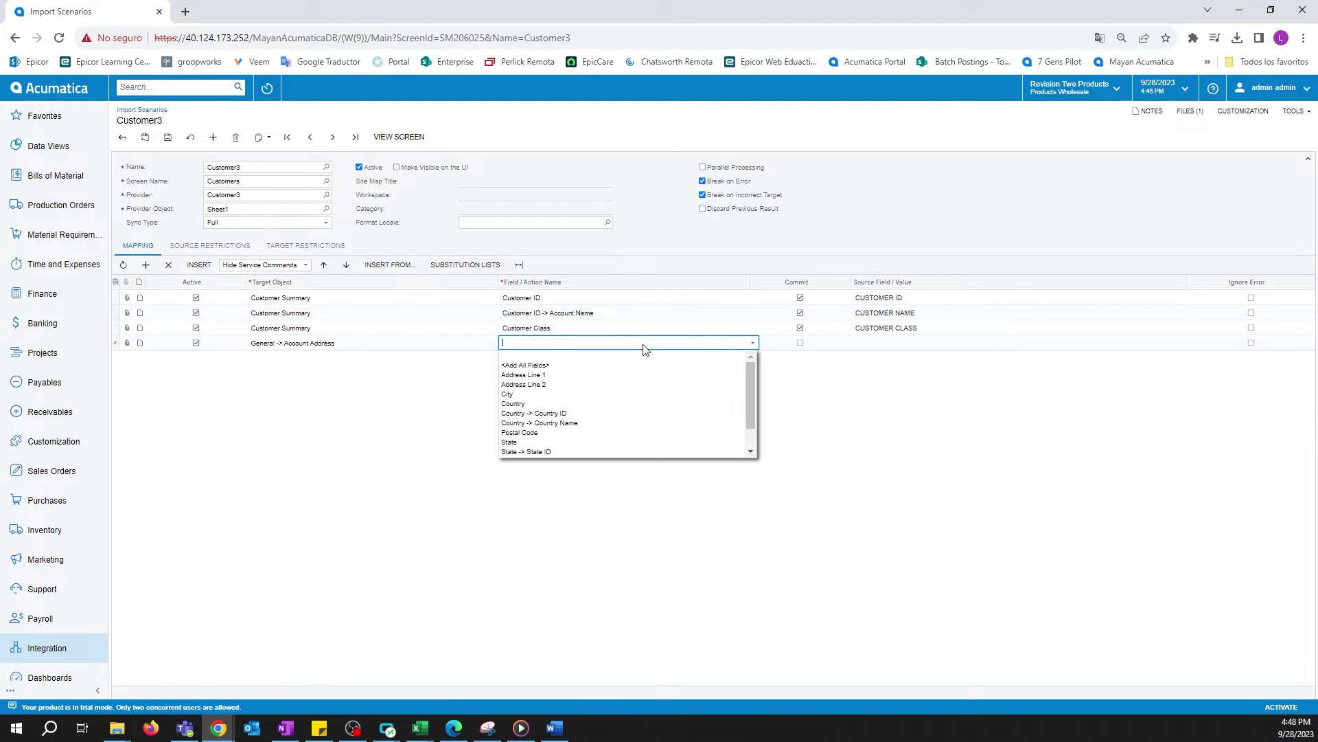
click(564, 375)
click(891, 346)
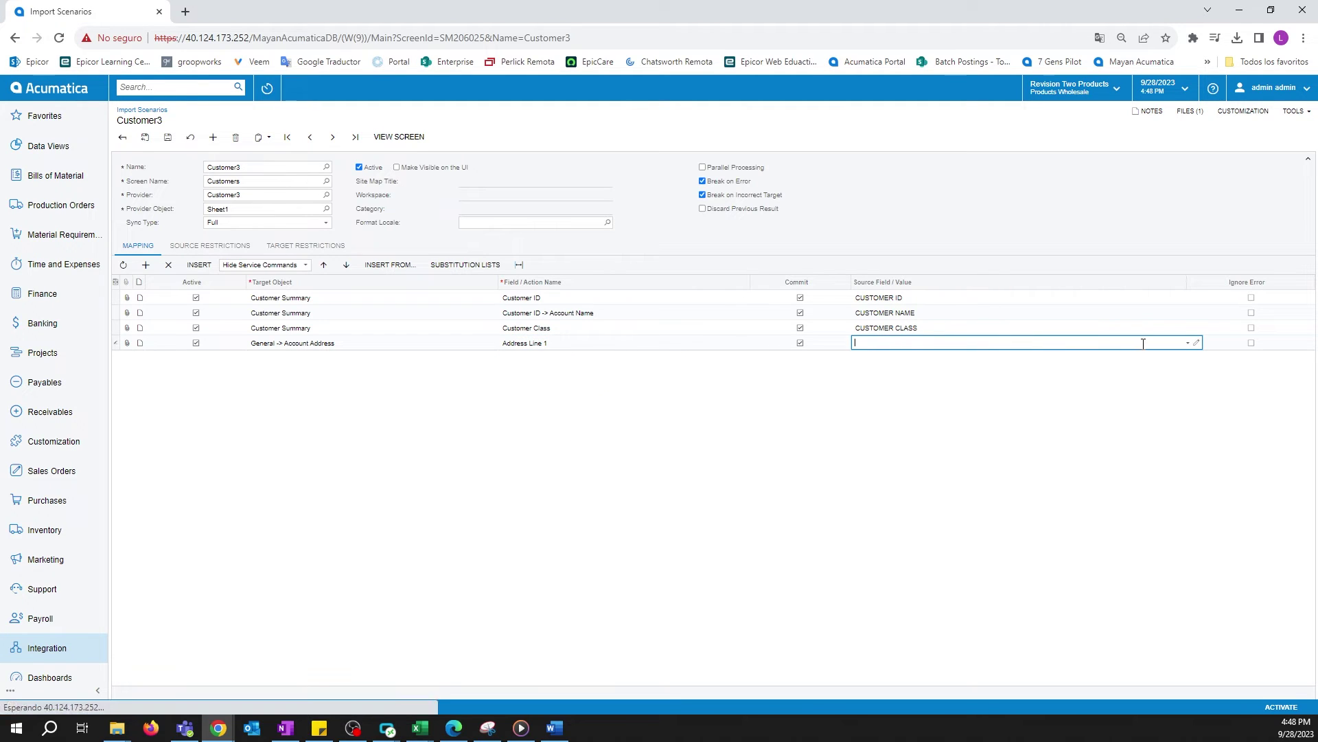
click(1186, 343)
click(903, 369)
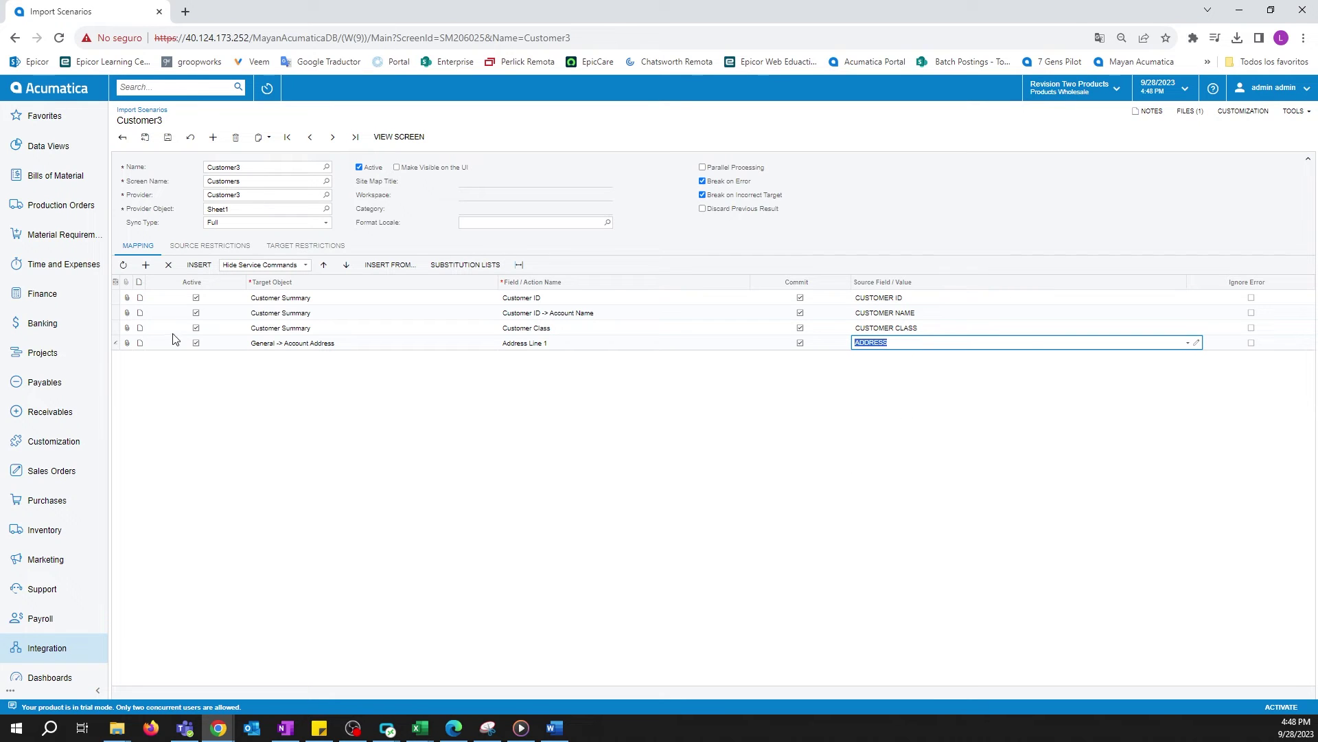
click(146, 265)
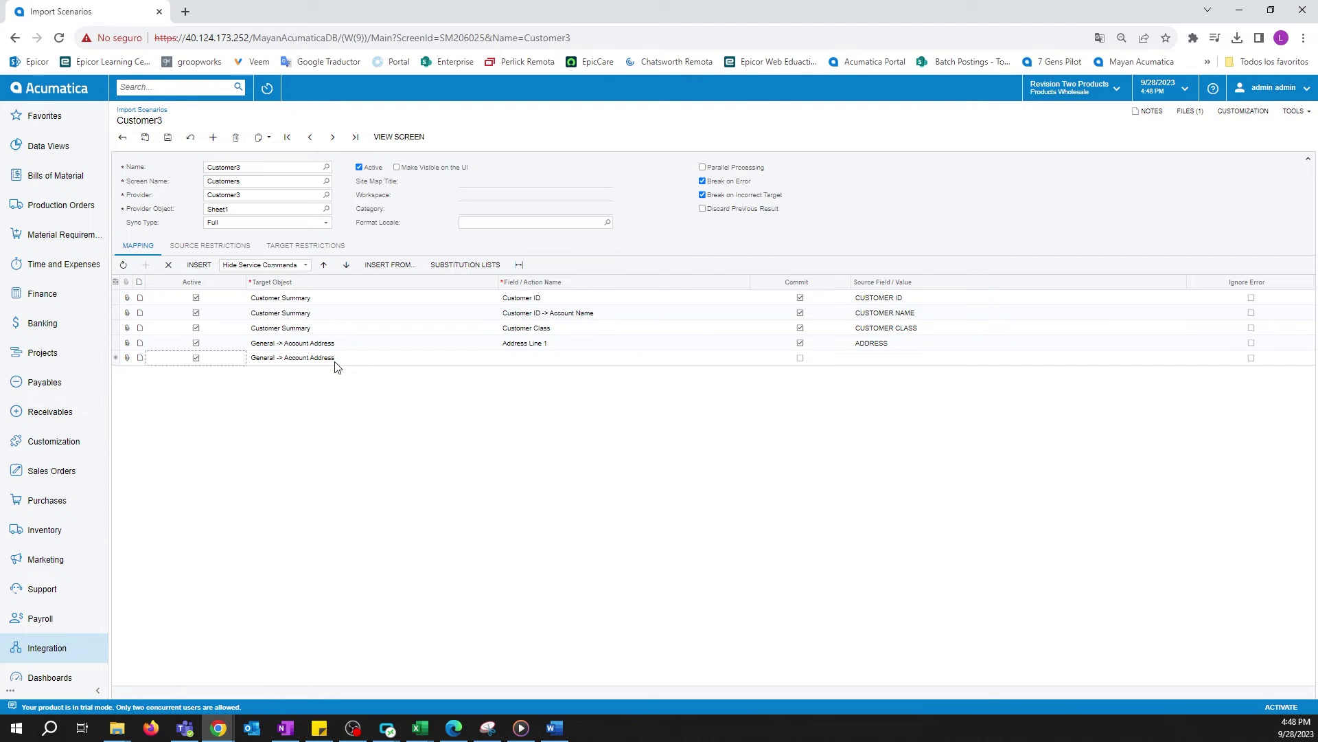
Add Account Address rows mapping City to CITY and Country to COUNTRY
click(555, 358)
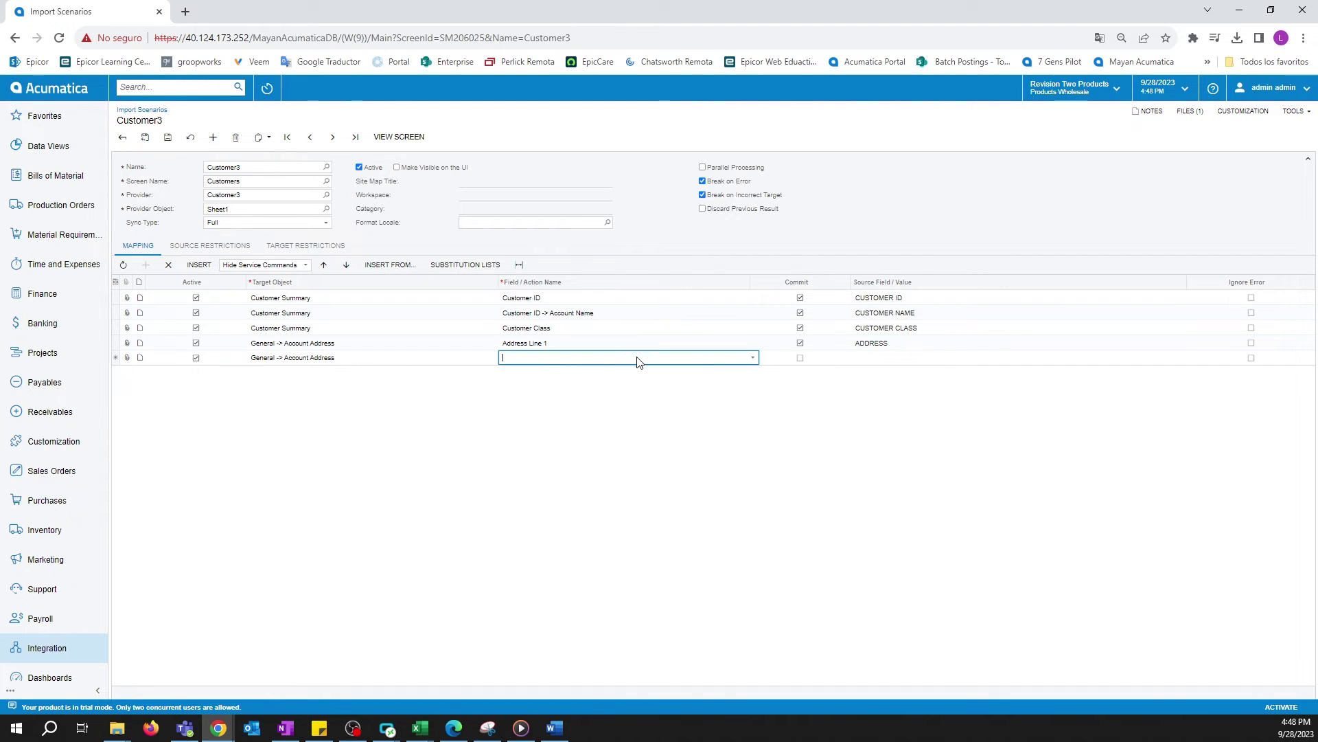
click(753, 357)
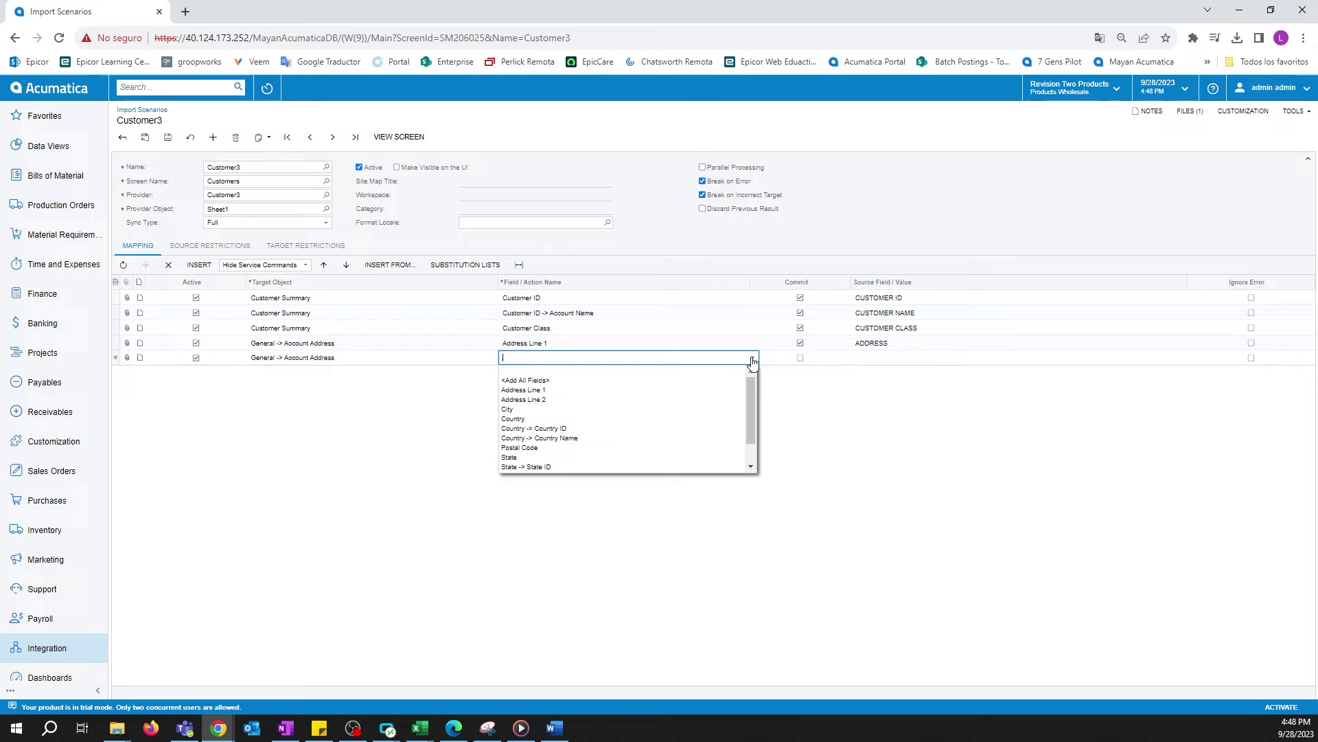
click(508, 411)
click(909, 358)
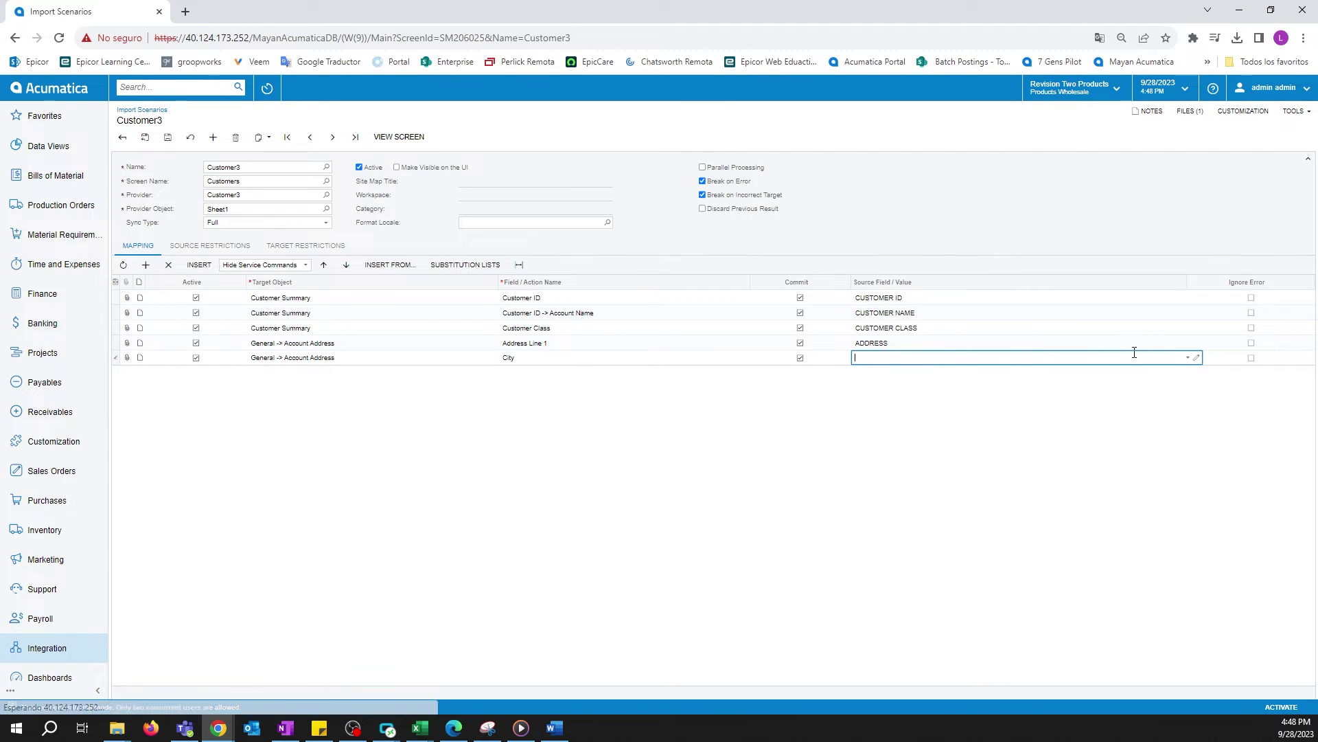
click(1190, 358)
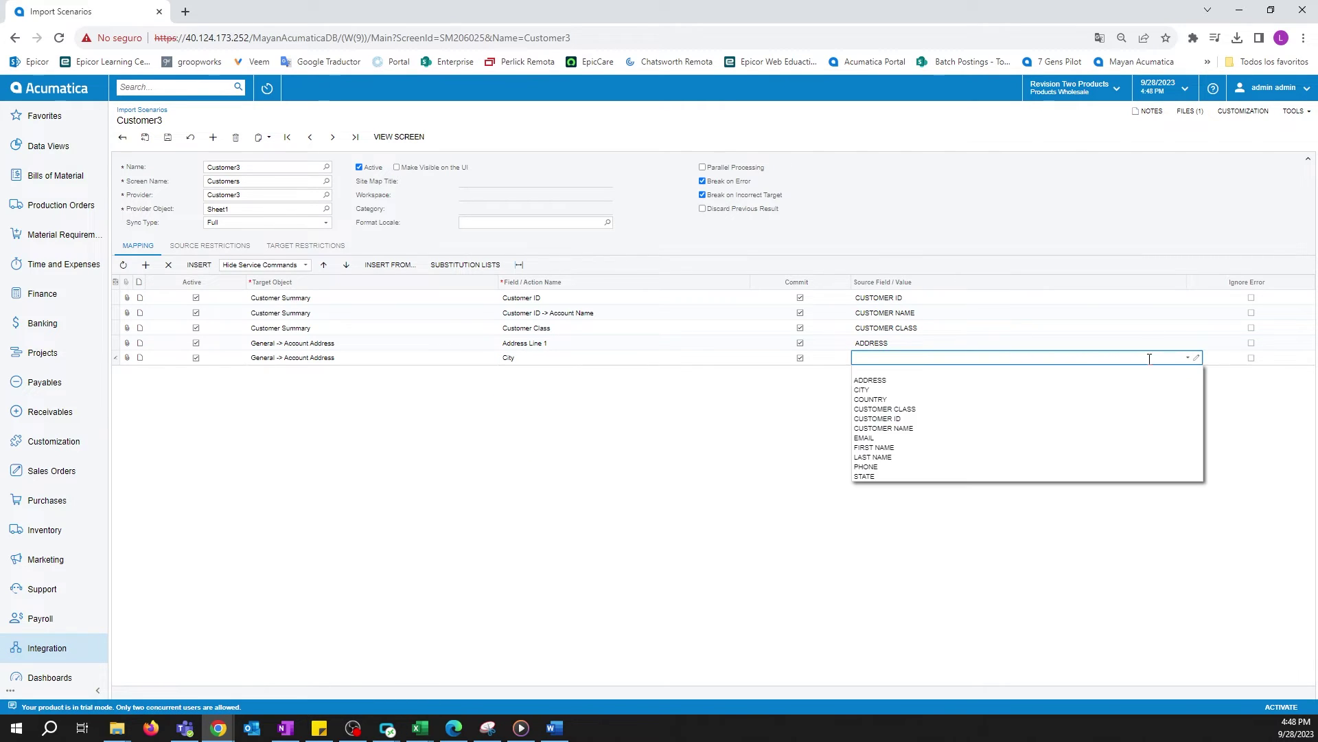
click(876, 392)
click(140, 272)
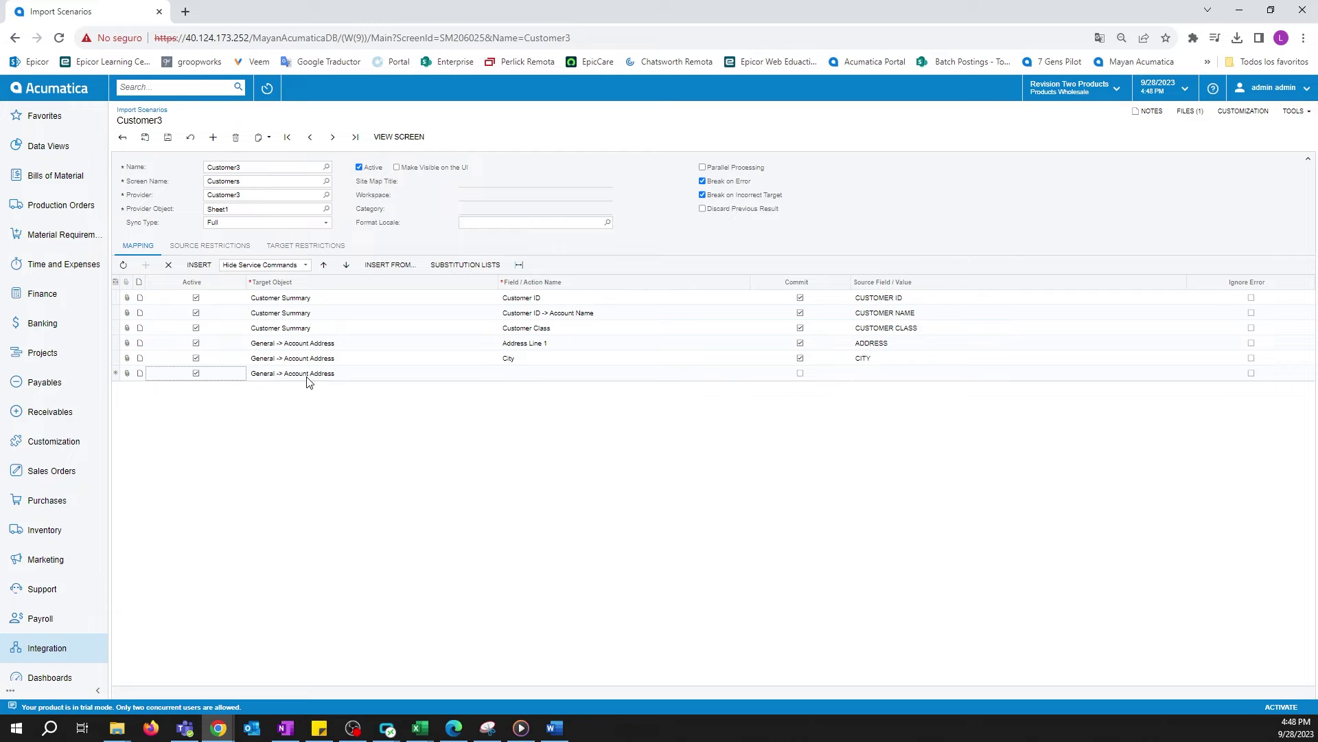
click(528, 374)
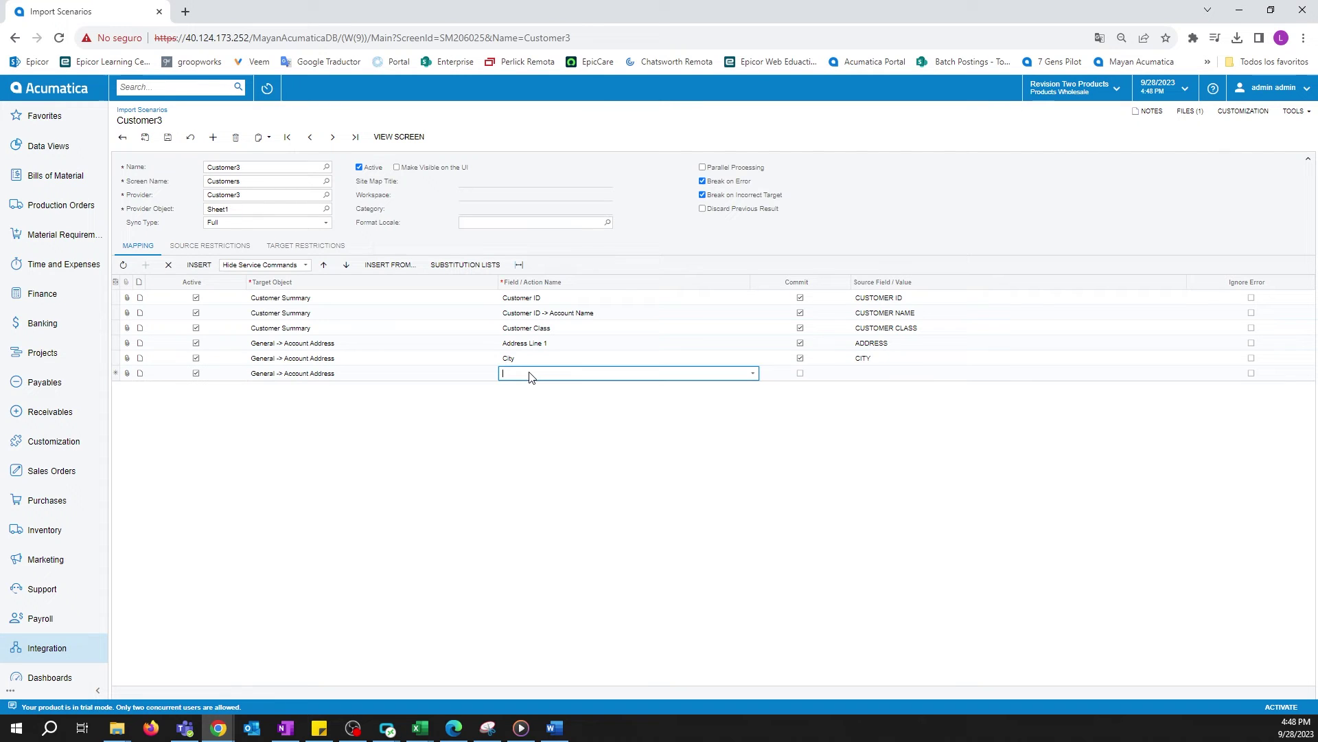
click(754, 372)
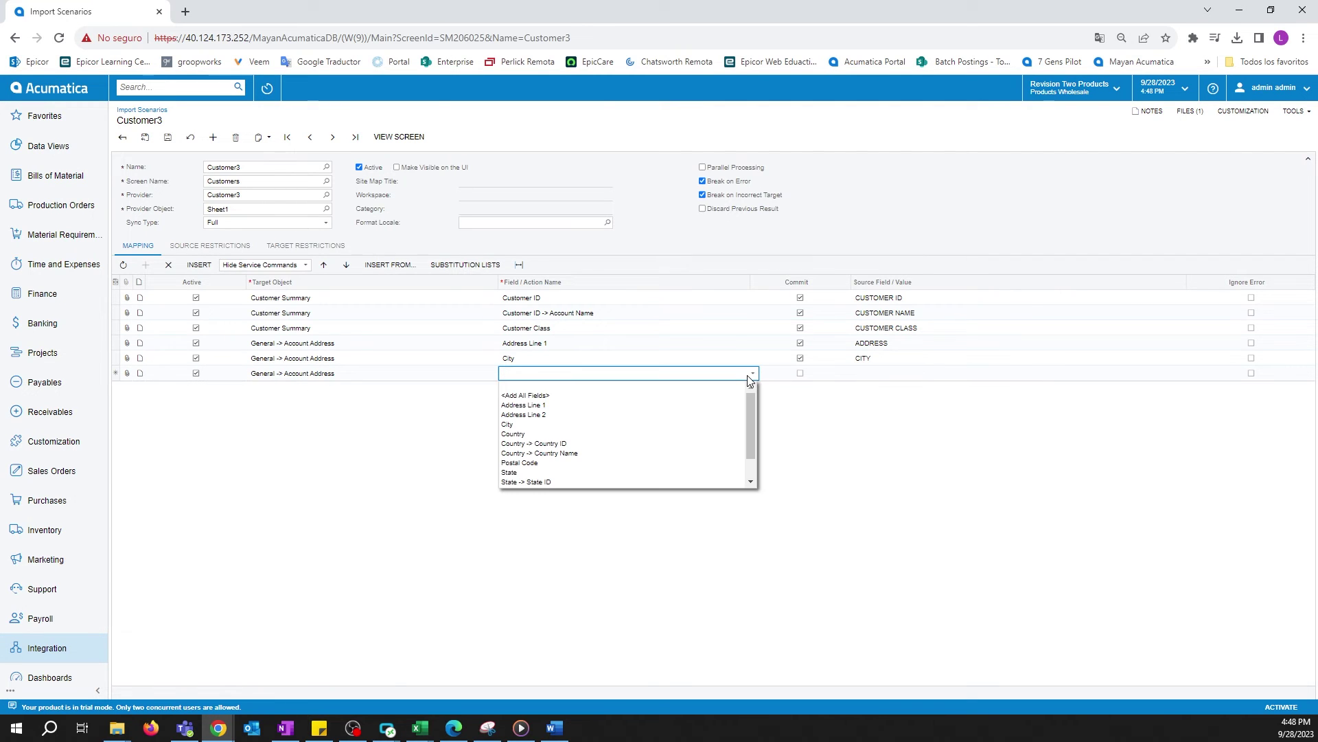
click(554, 433)
click(870, 375)
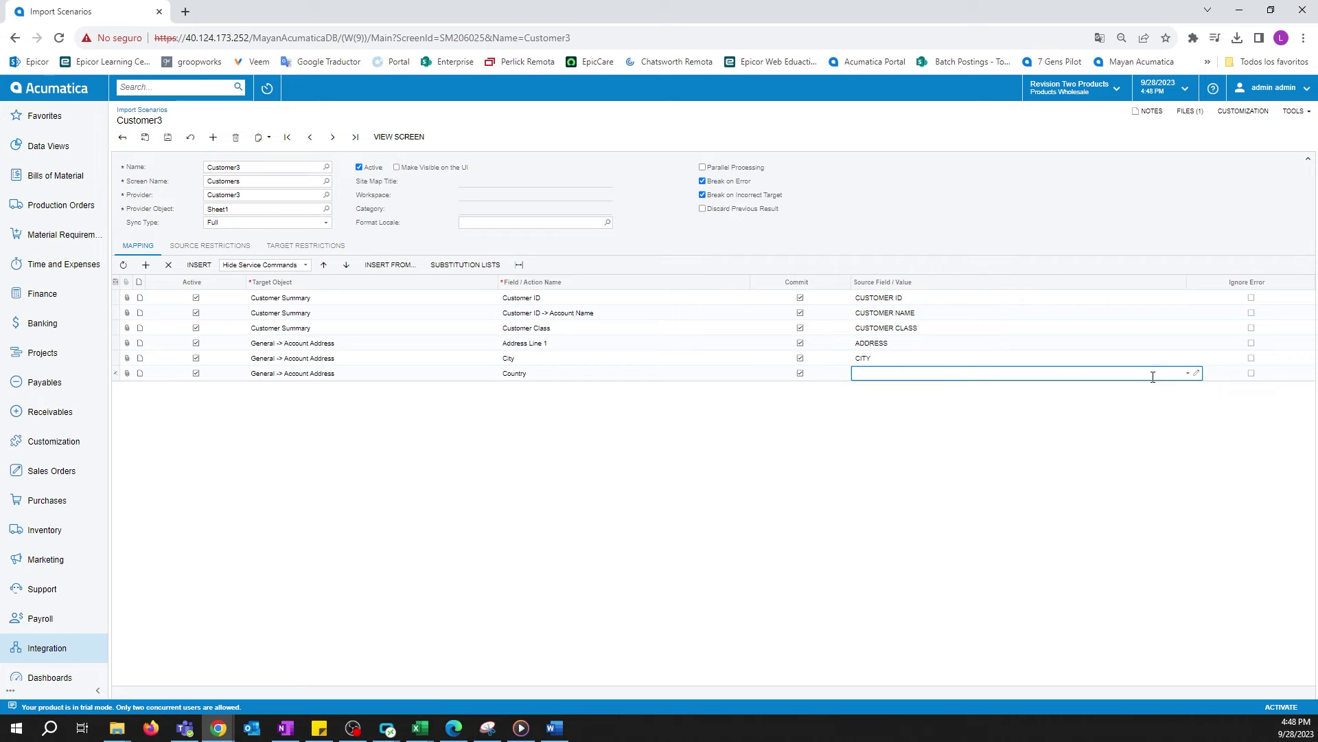
click(1188, 377)
click(939, 421)
click(146, 265)
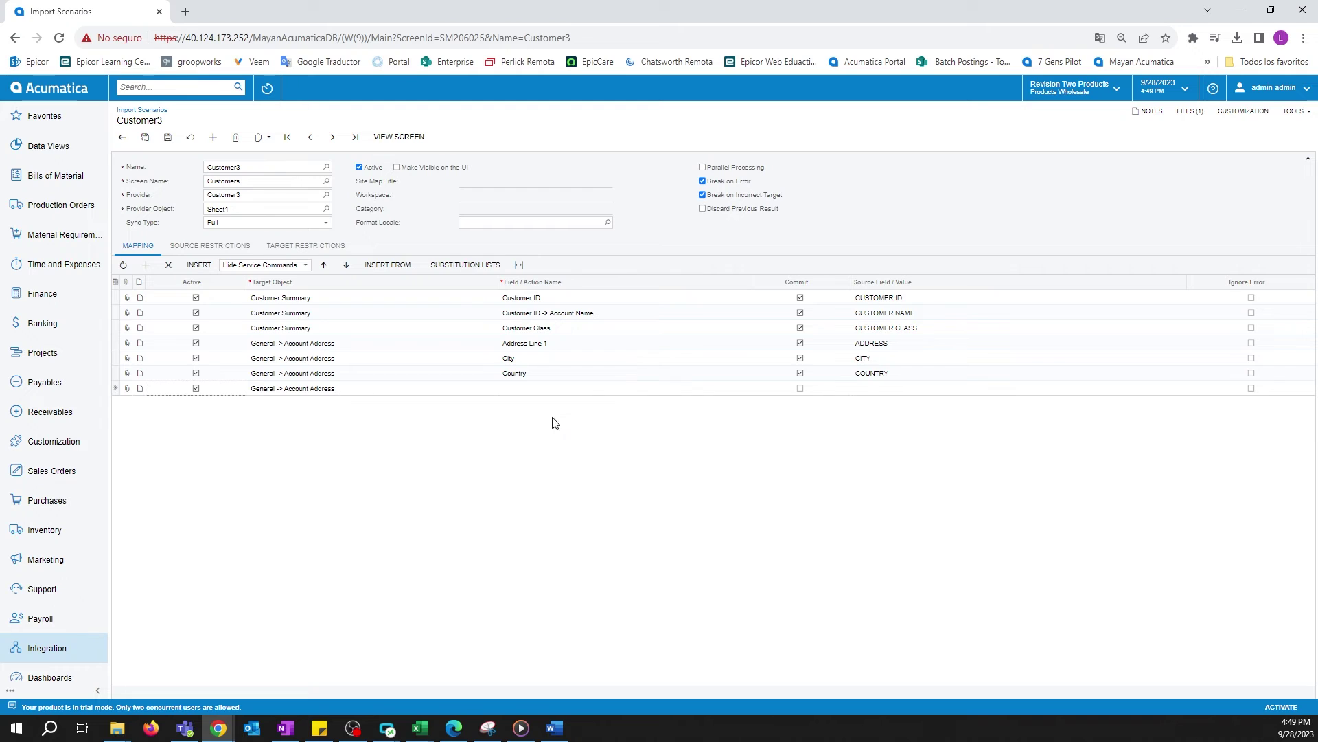
Map Account Address State to the STATE column and start another mapping row
click(699, 390)
click(752, 388)
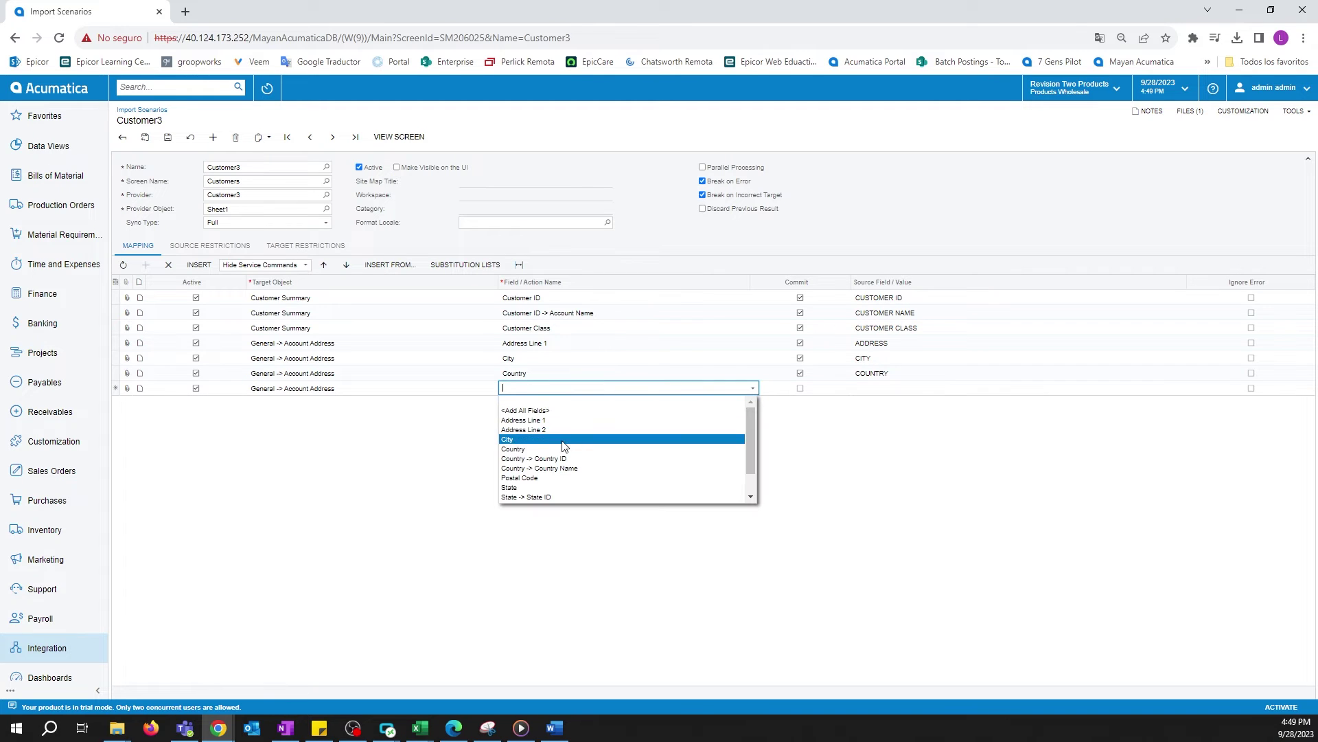
click(530, 488)
click(918, 391)
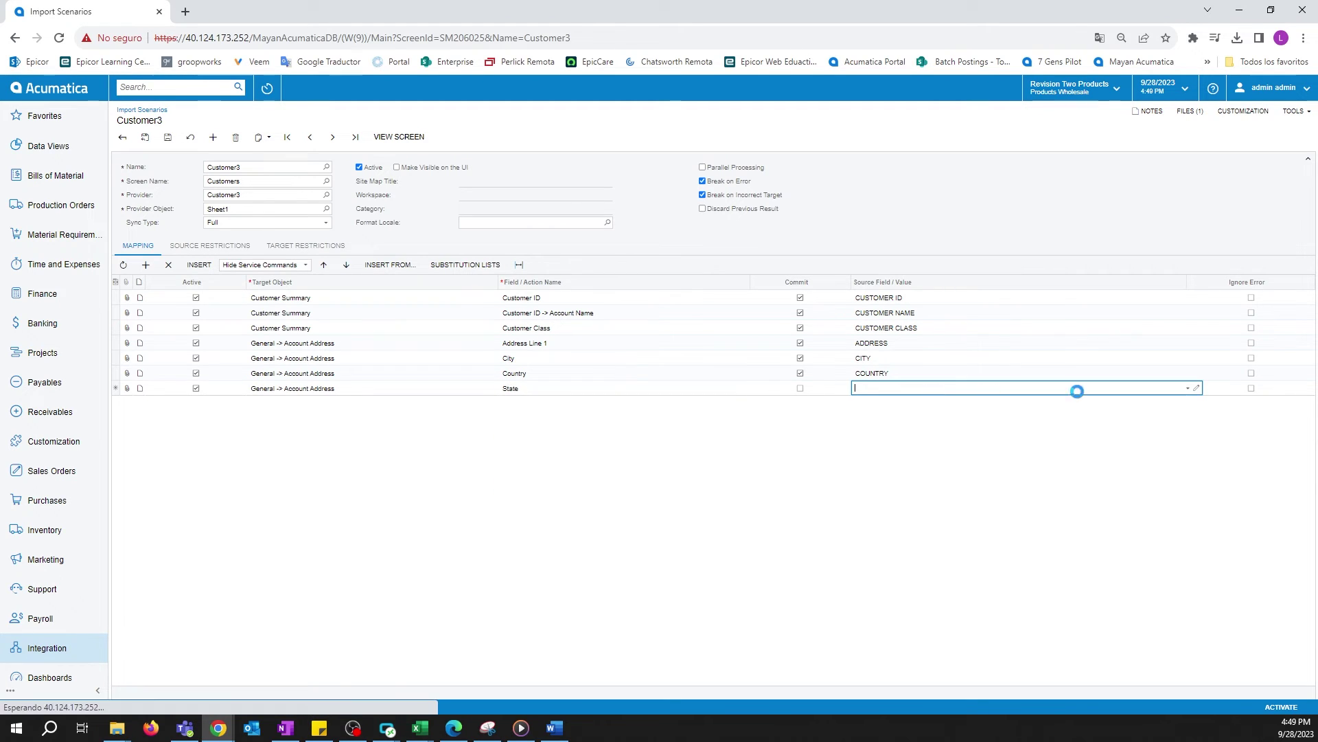
click(1187, 388)
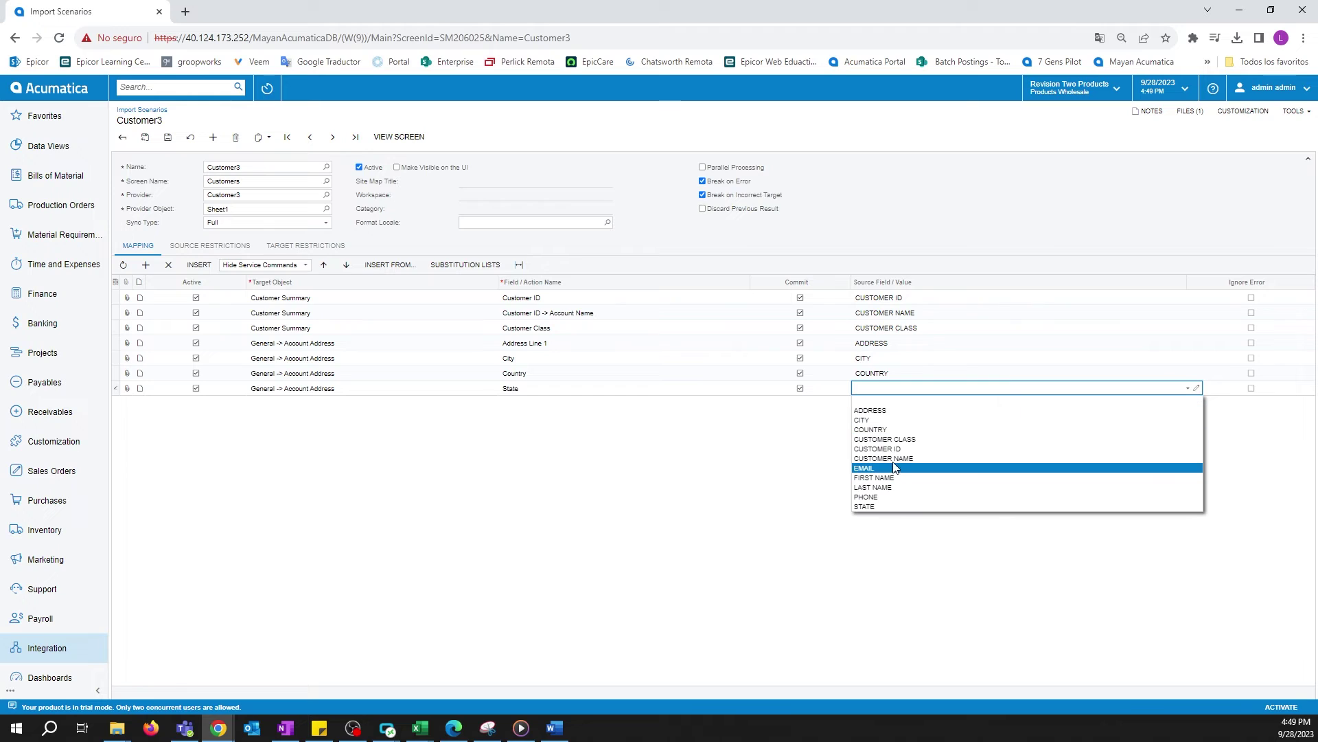
click(867, 506)
click(146, 265)
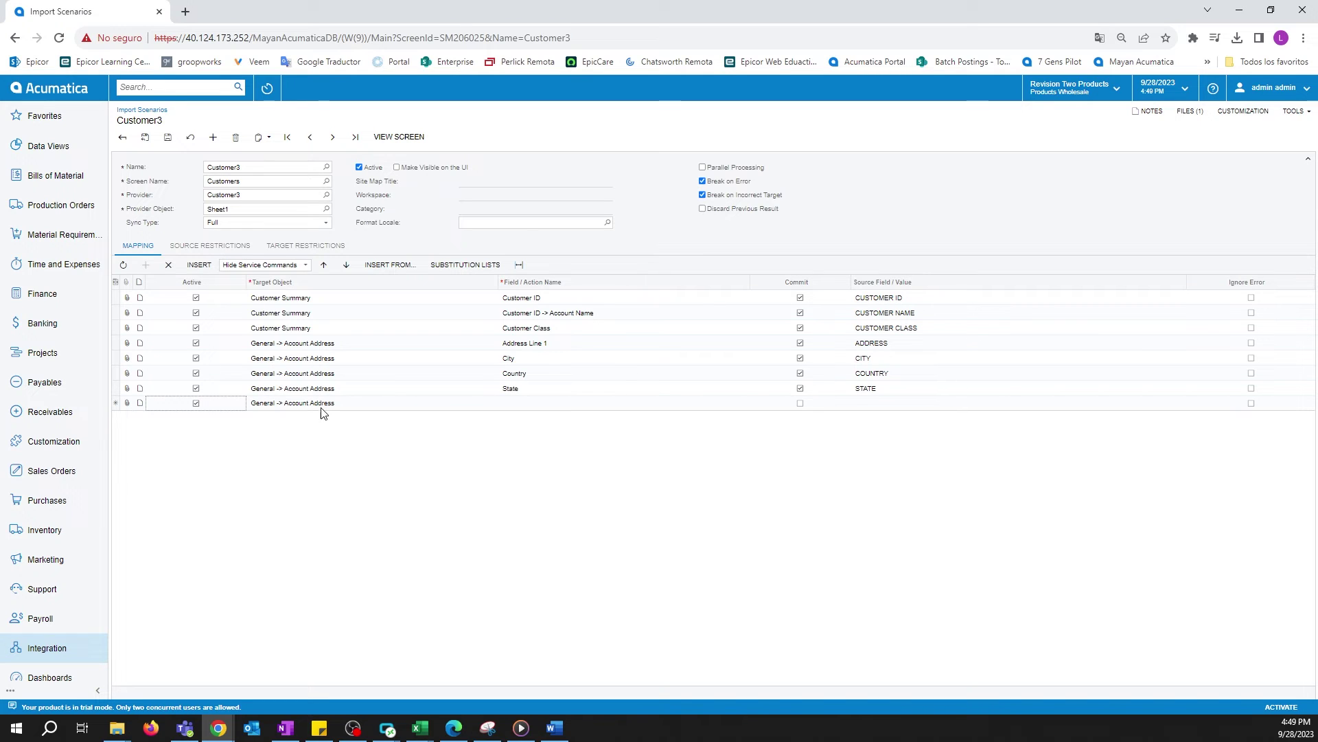
Target General -> Primary Contact and map First Name to the FIRST NAME column
click(340, 406)
click(371, 405)
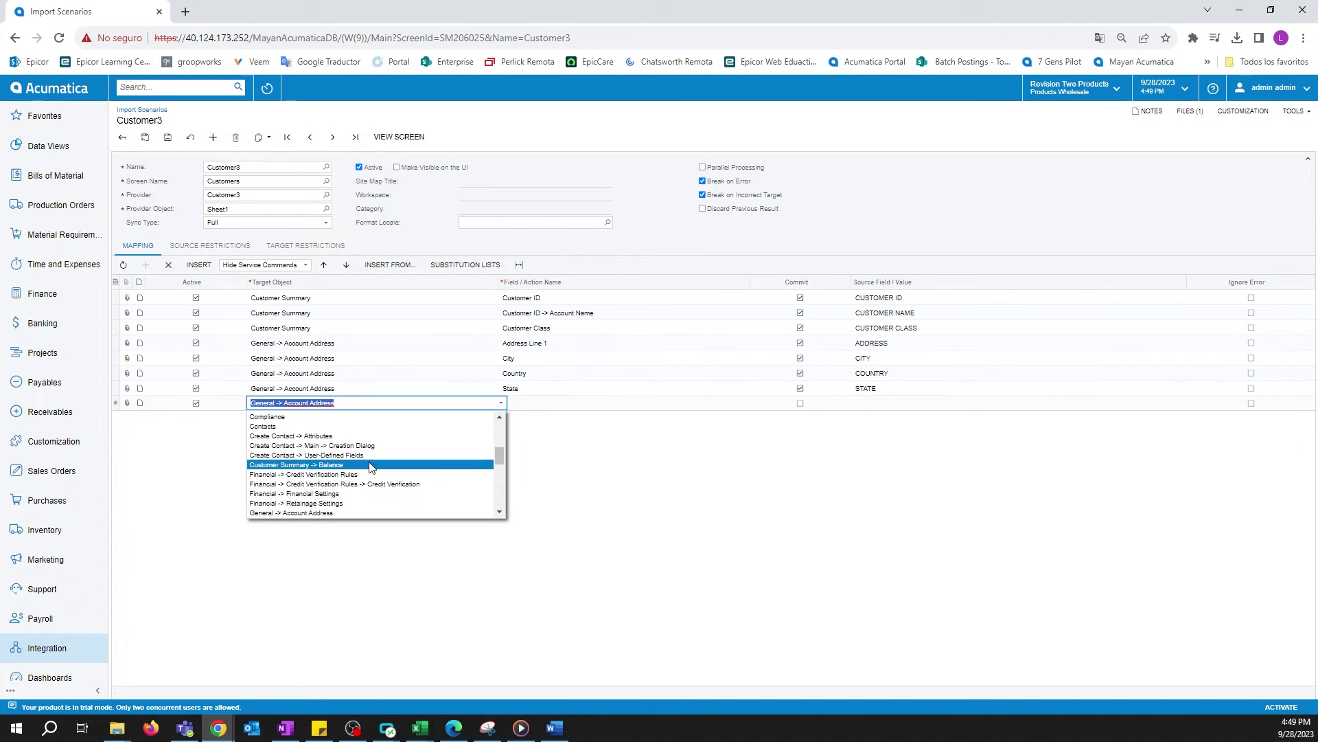
scroll(353, 473, down, 2)
key(Down)
key(Down)
key(Return)
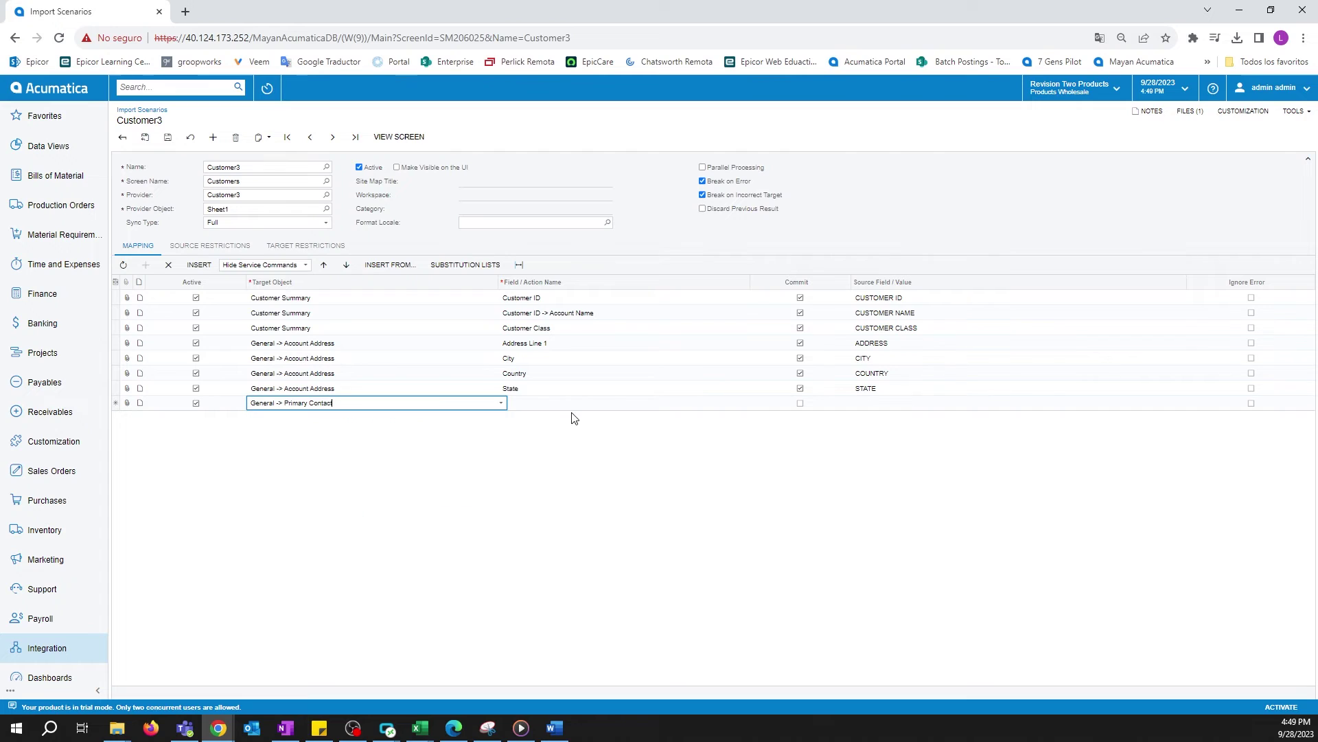
click(565, 406)
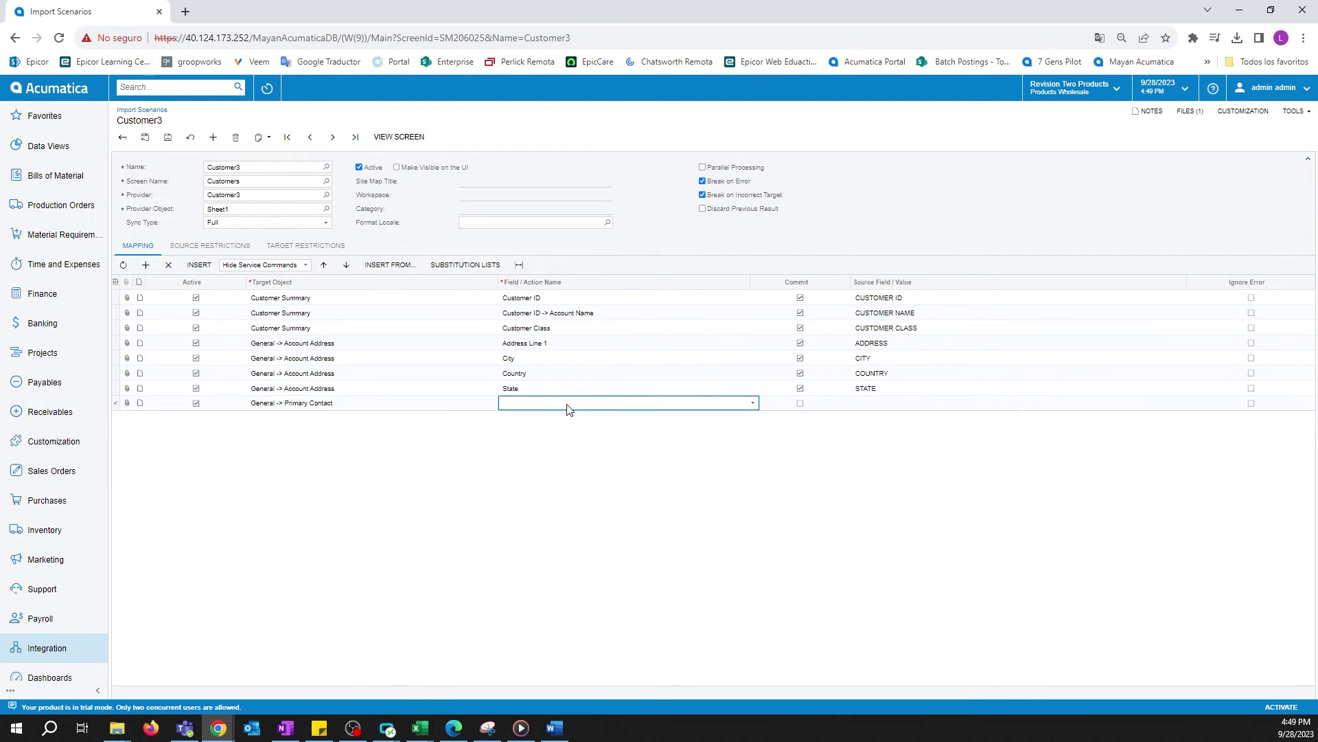
click(568, 406)
click(538, 445)
click(886, 404)
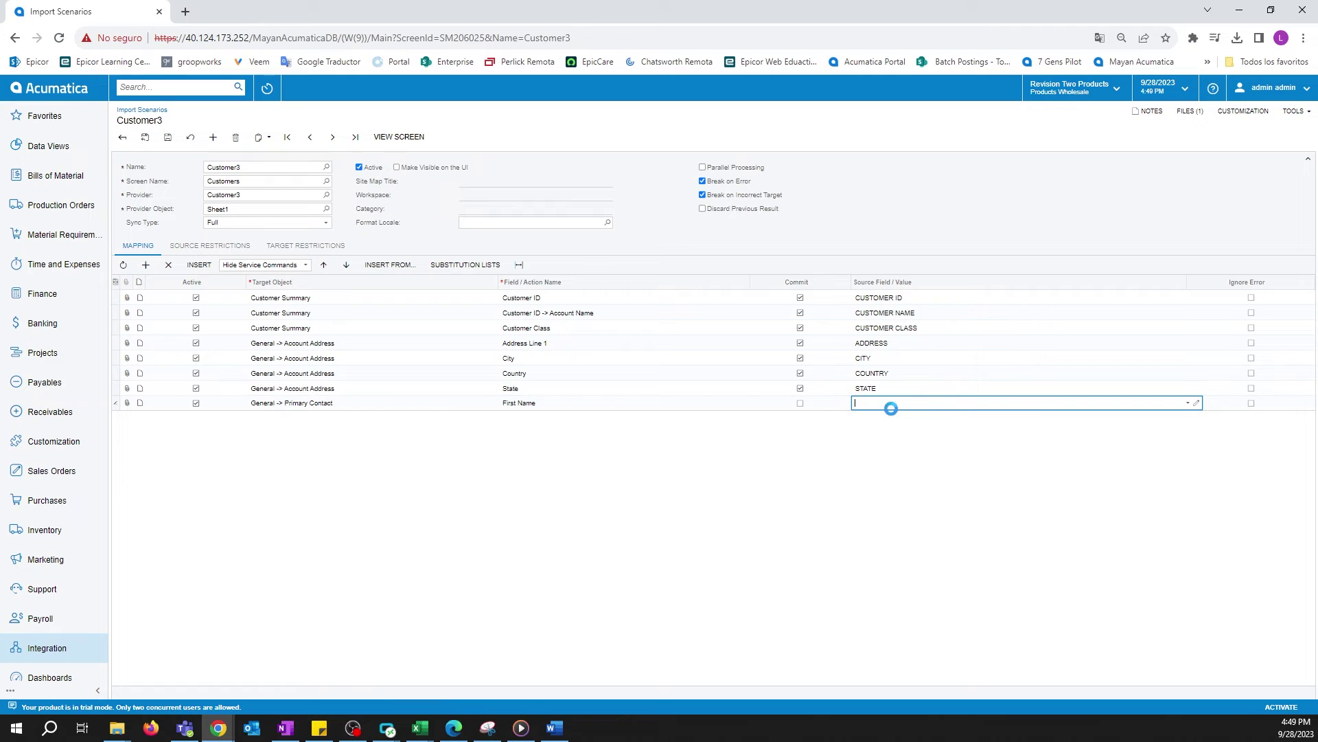
click(1190, 404)
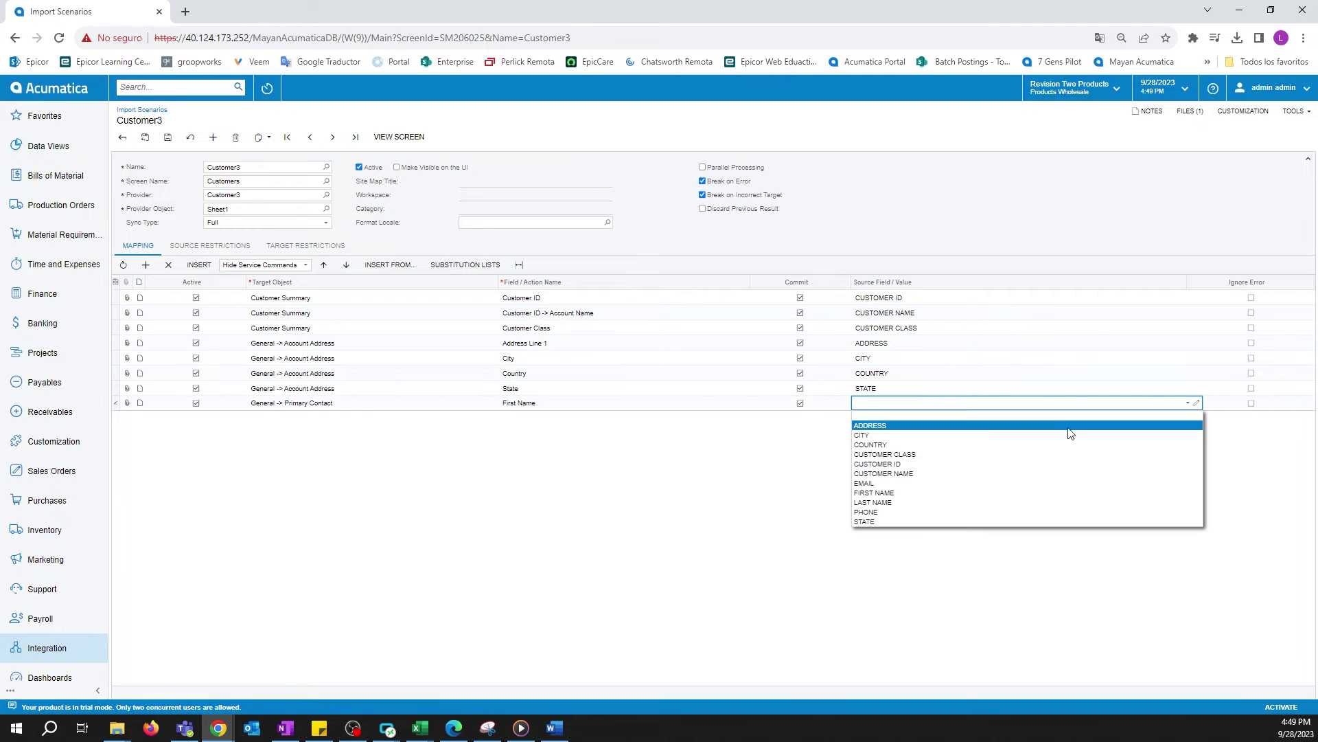
click(884, 493)
click(146, 265)
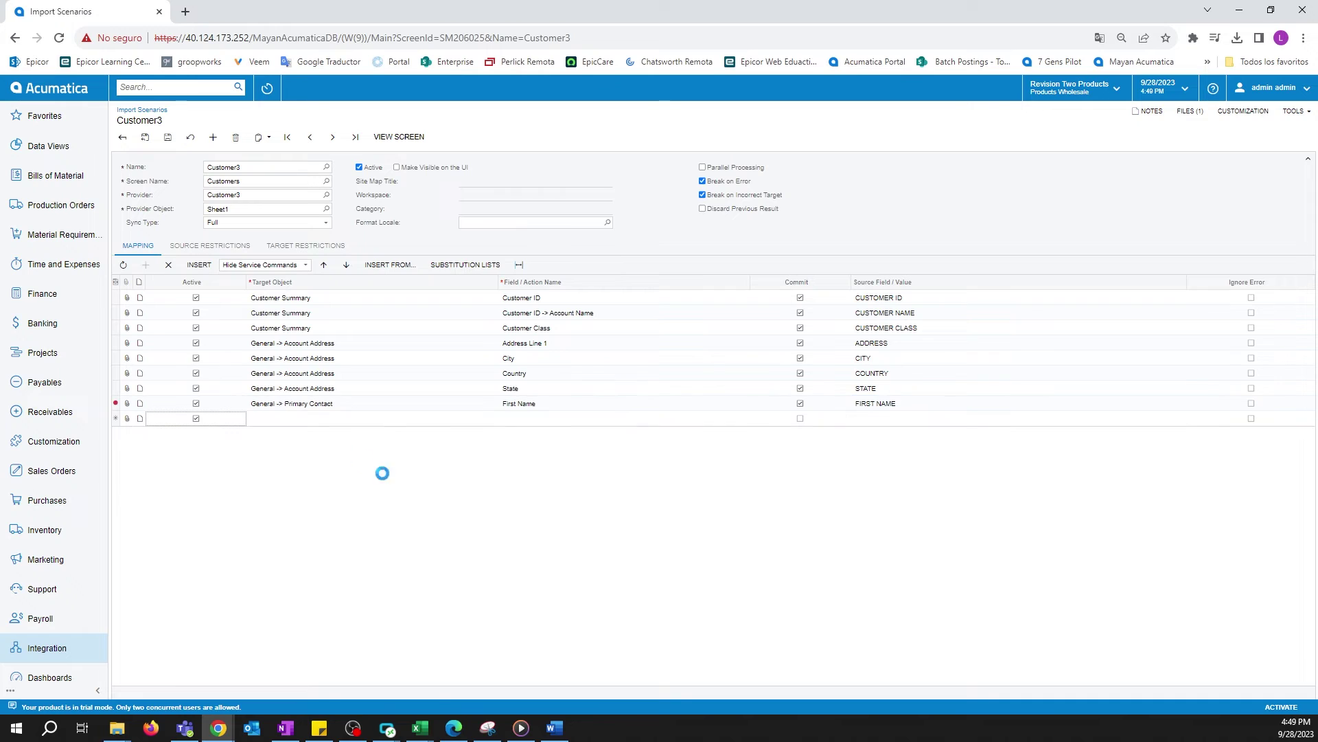
Map Primary Contact Last Name to the LAST NAME column
click(643, 421)
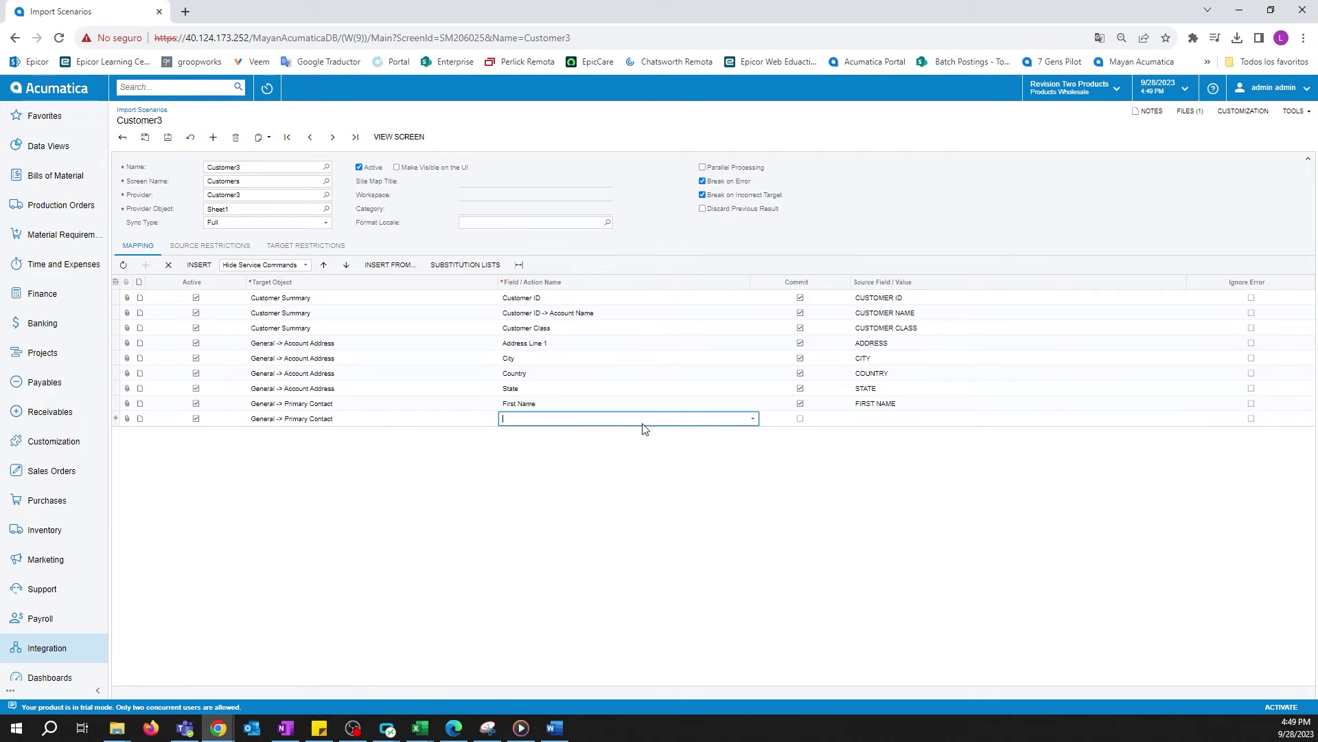
click(750, 419)
click(563, 474)
click(927, 419)
click(1188, 418)
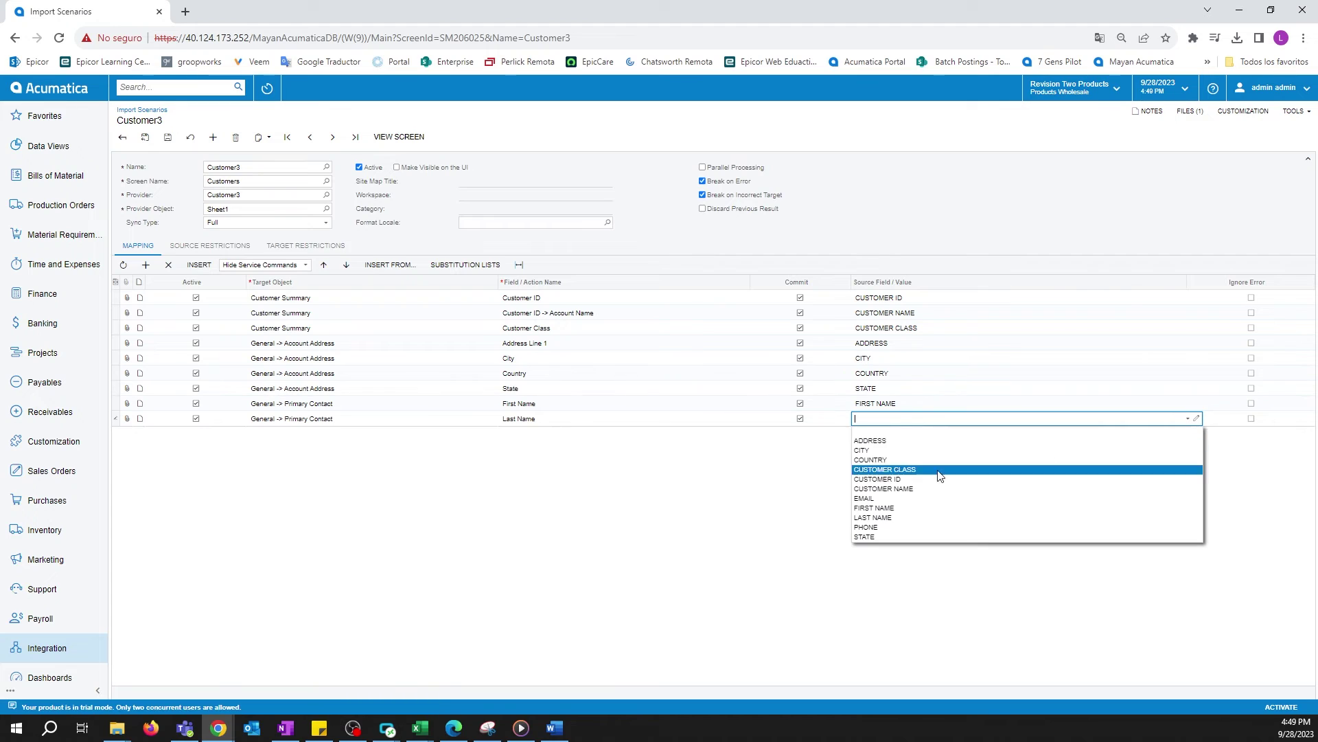
click(893, 518)
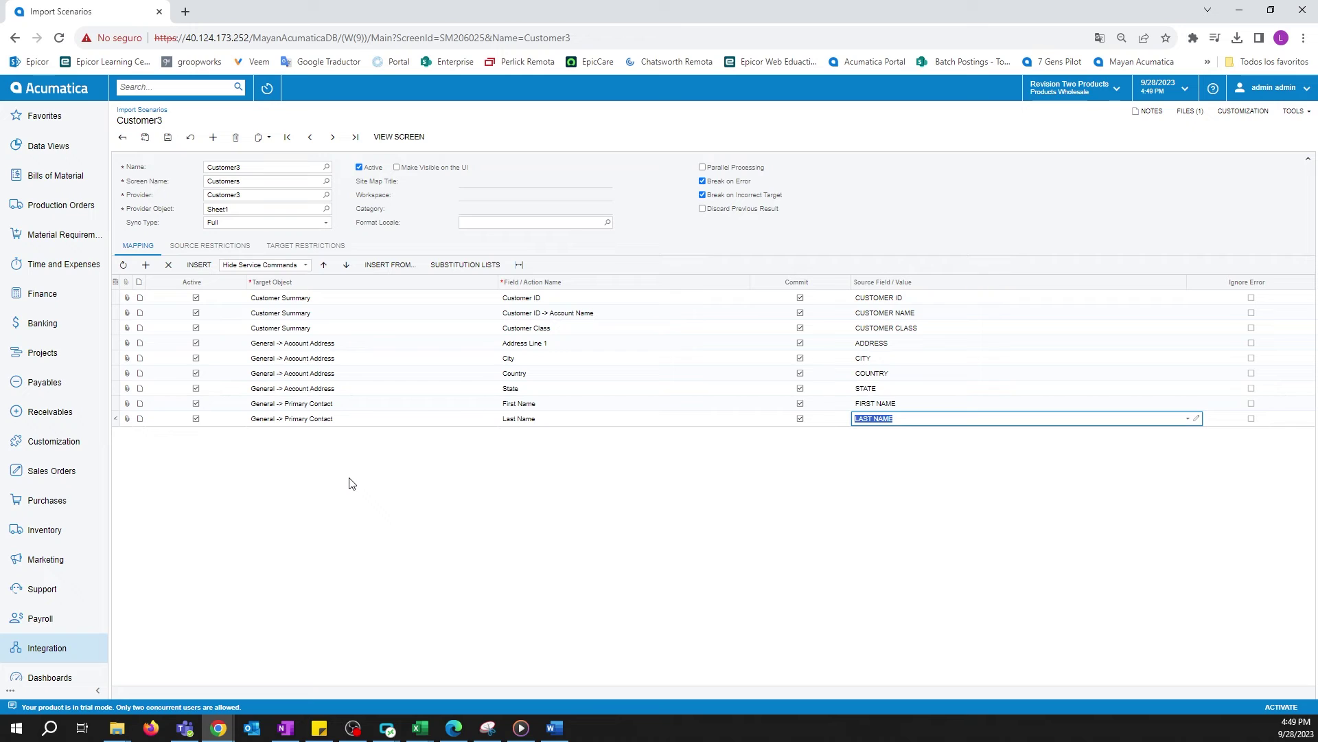
Add a General -> Additional Account Info row mapping Email to the EMAIL column
click(147, 266)
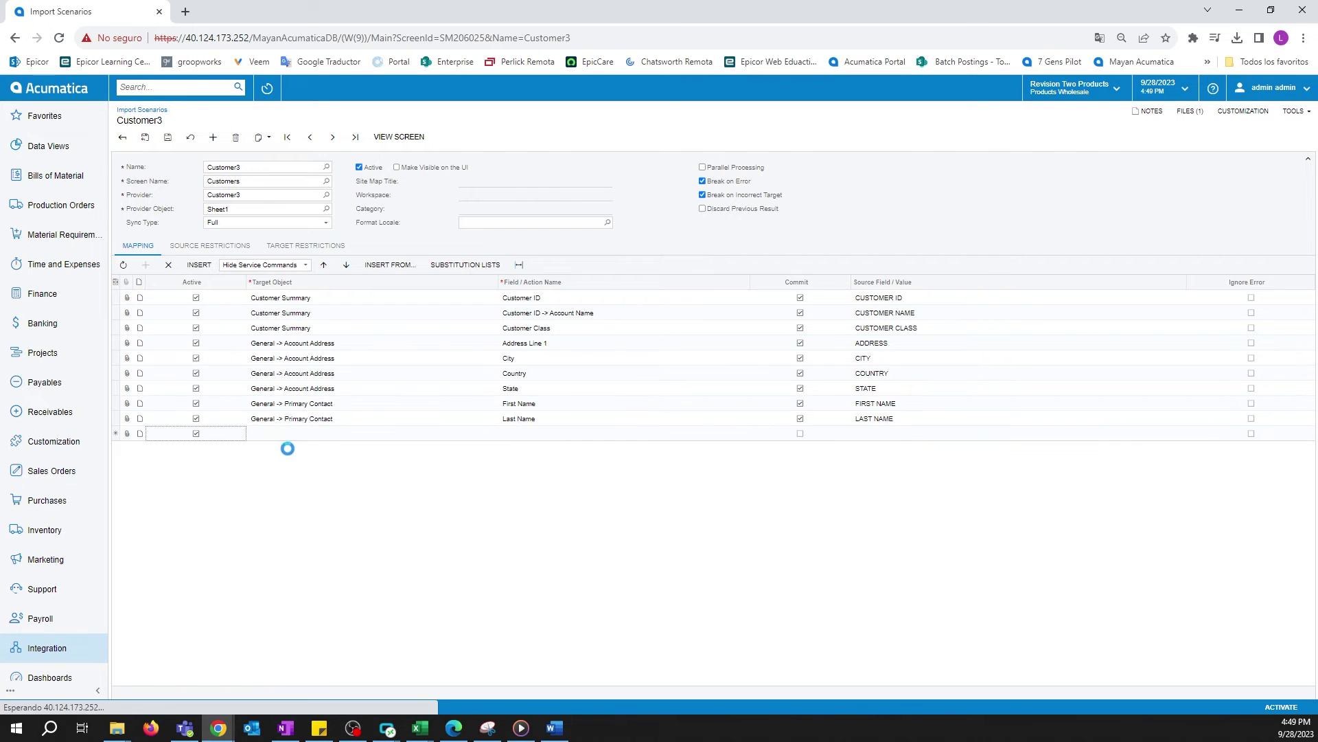
click(309, 434)
click(494, 434)
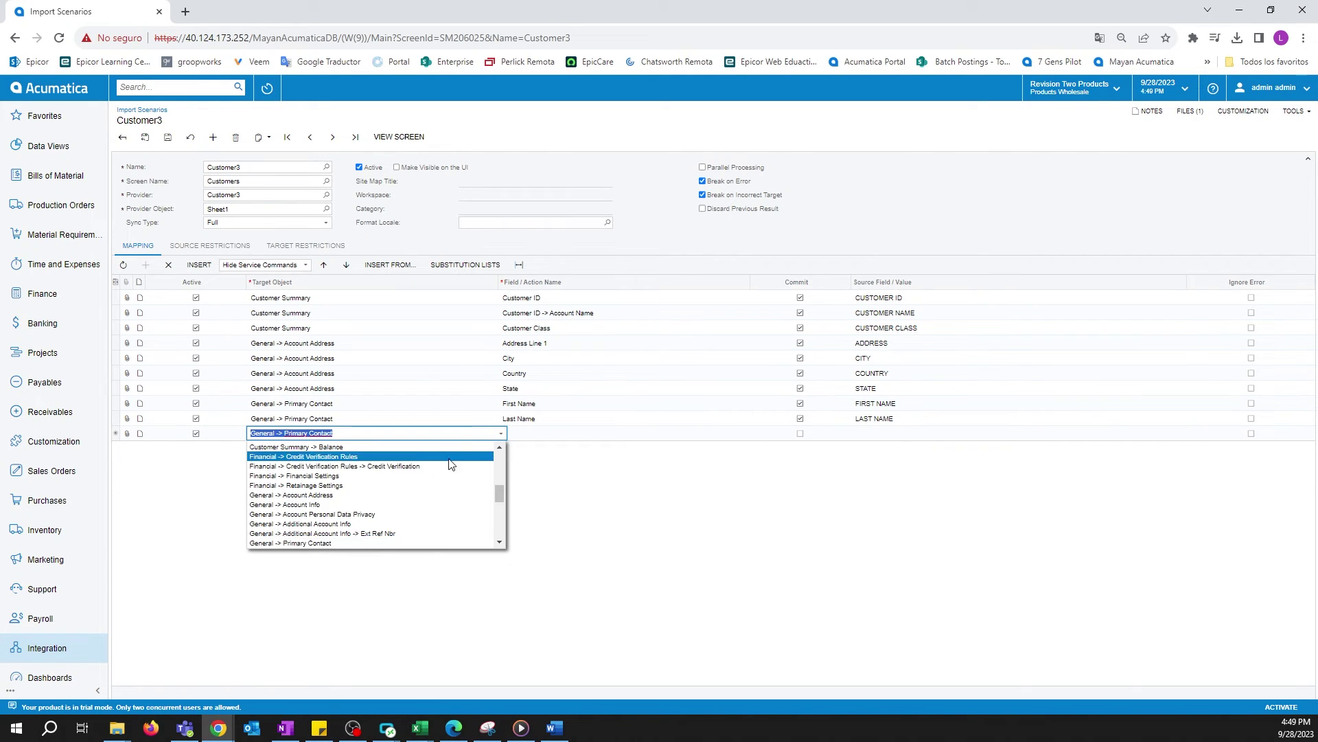
click(388, 524)
click(680, 434)
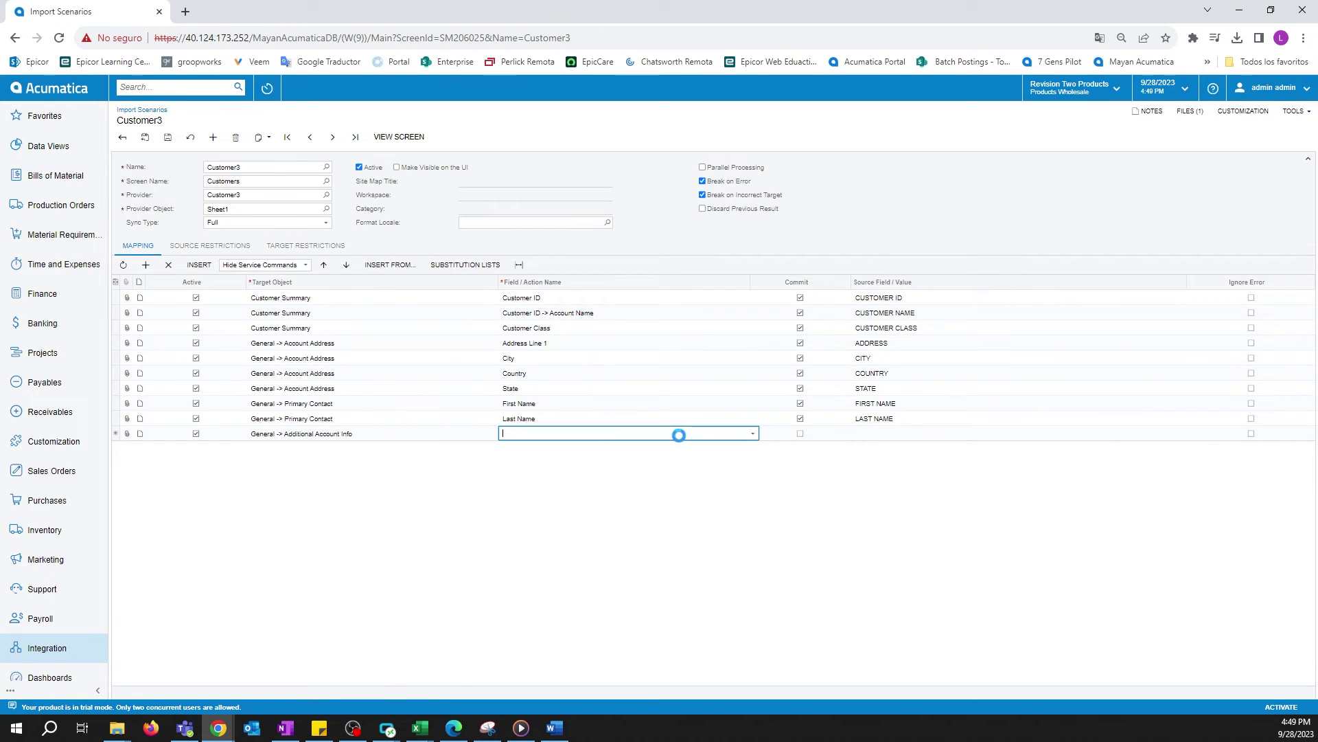
click(606, 438)
click(539, 466)
click(905, 432)
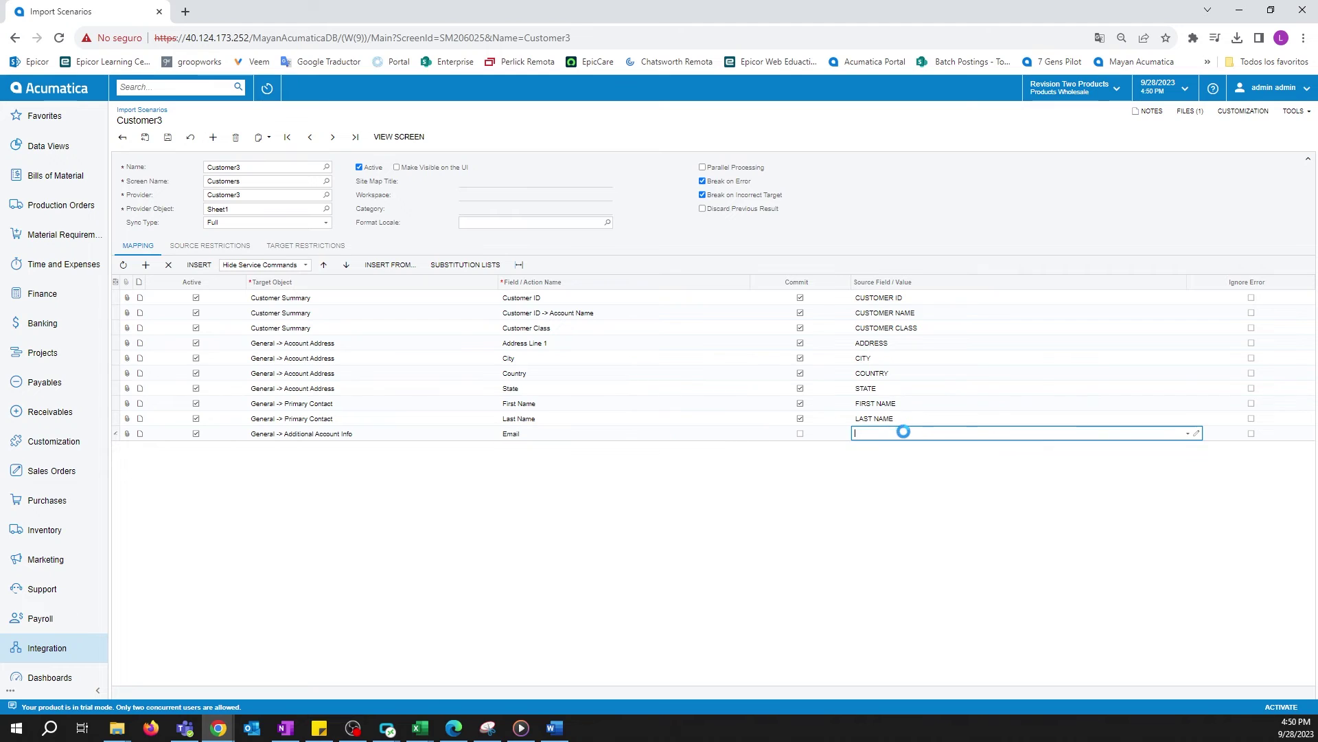
click(1187, 432)
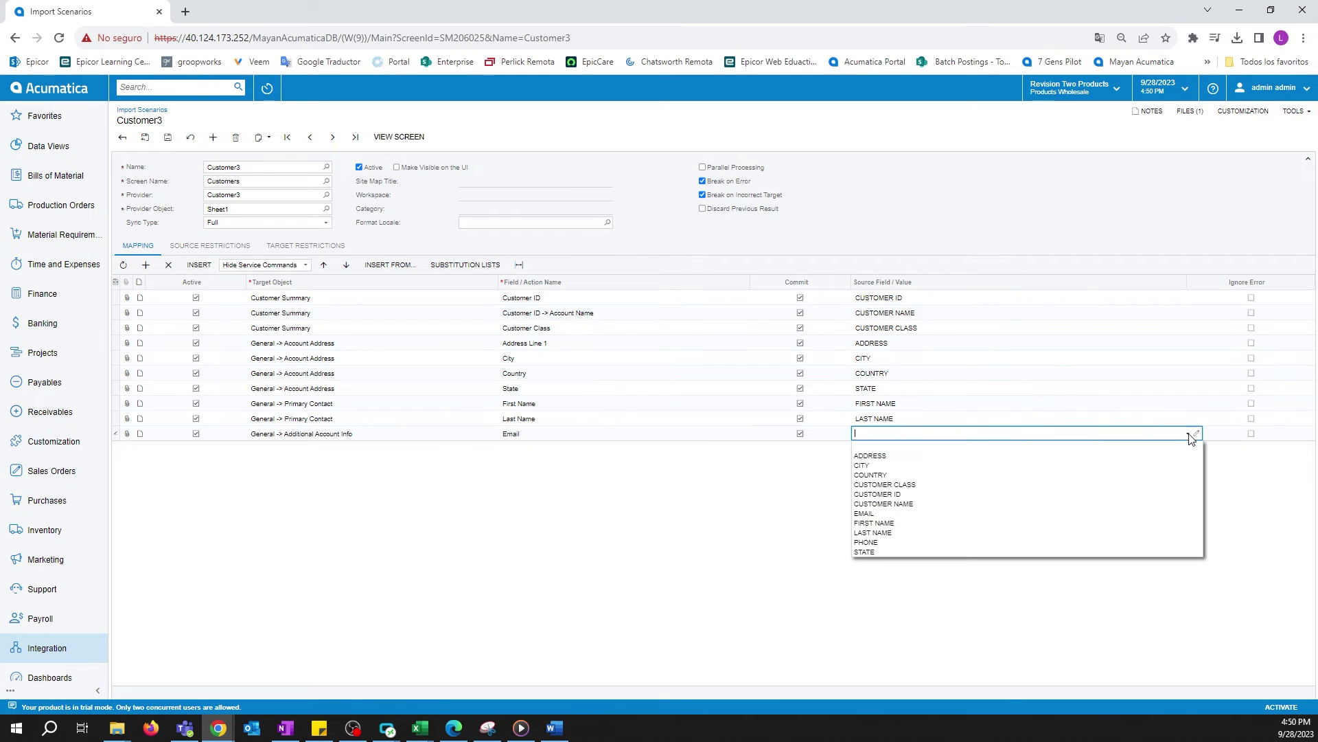
click(905, 513)
click(145, 265)
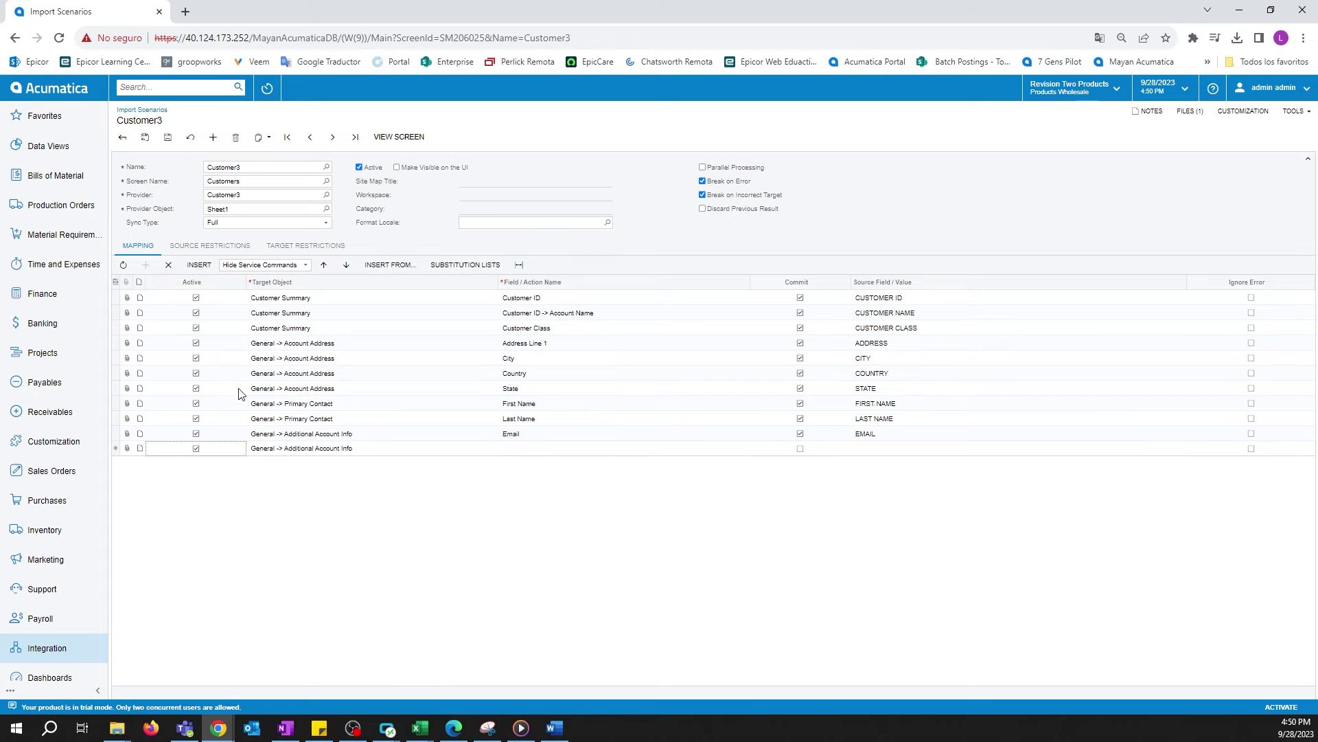
Map Additional Account Info Phone 1 to the PHONE column
click(584, 452)
click(584, 450)
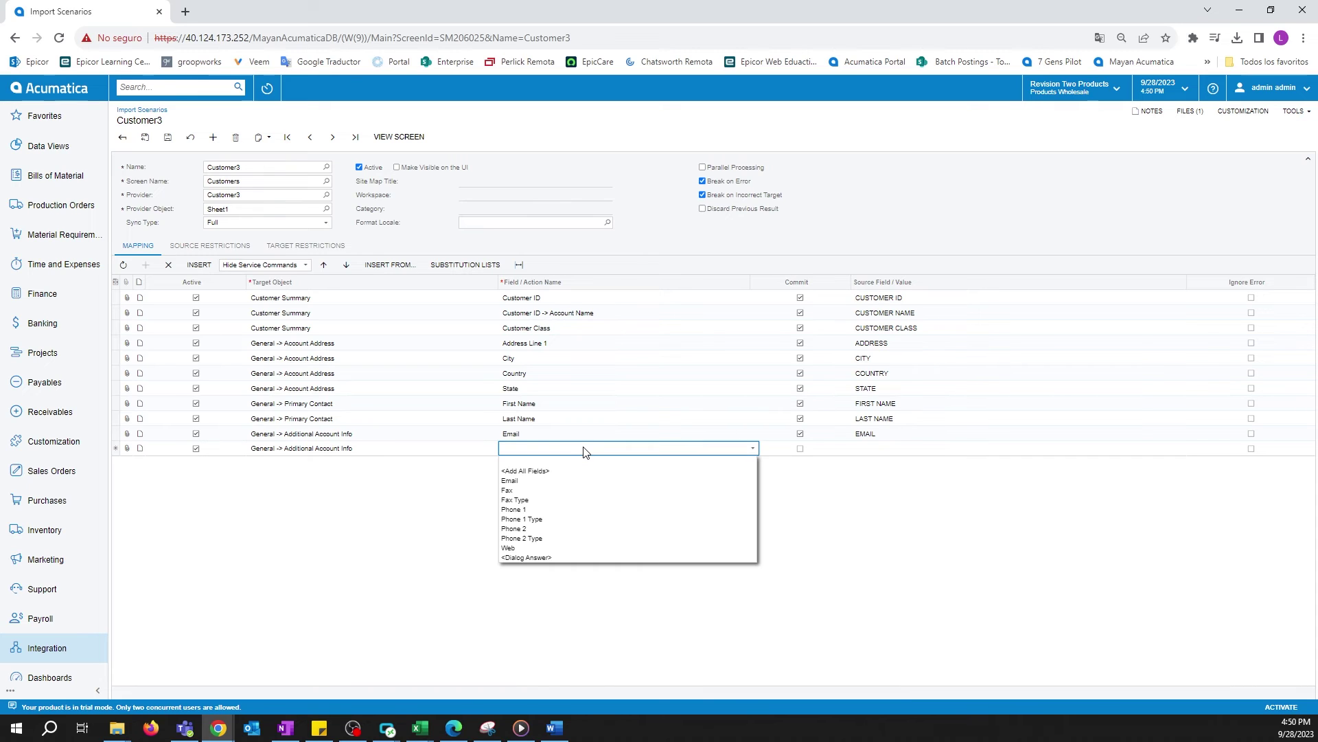
click(545, 509)
click(906, 448)
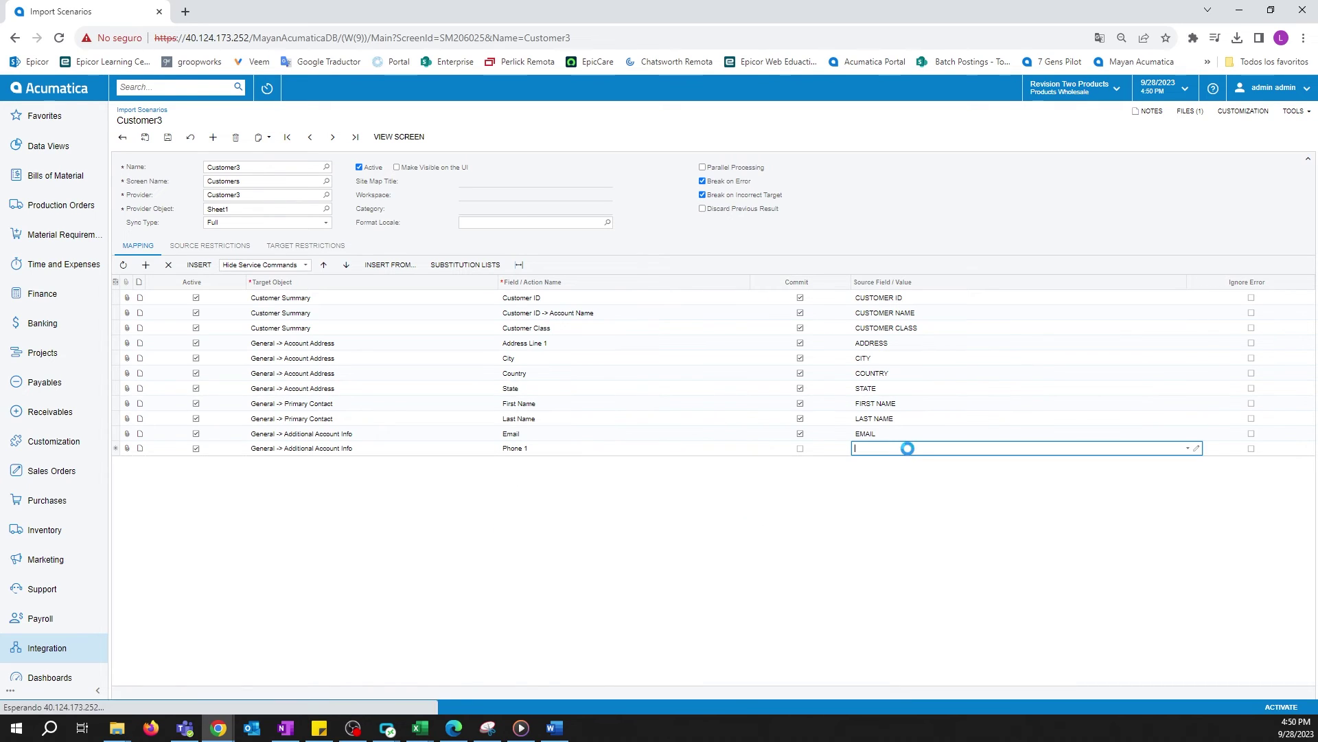
click(1191, 448)
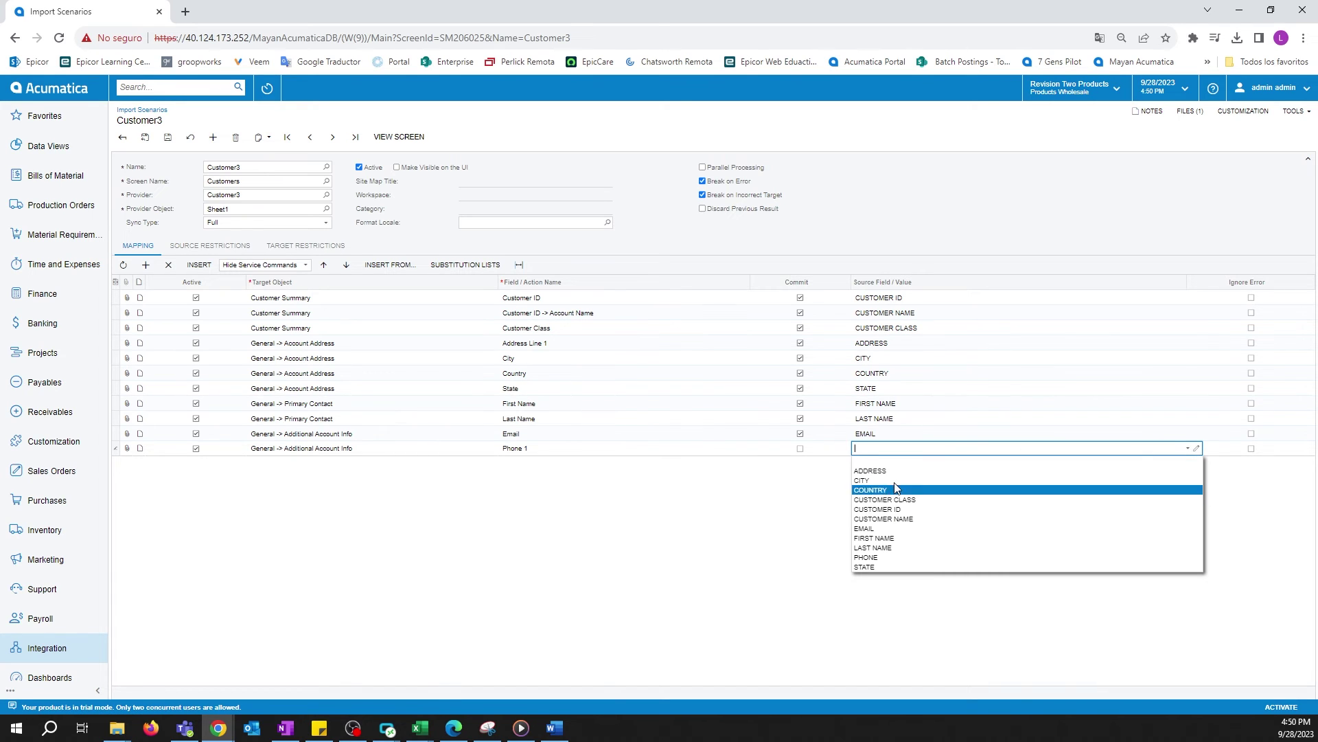
click(875, 556)
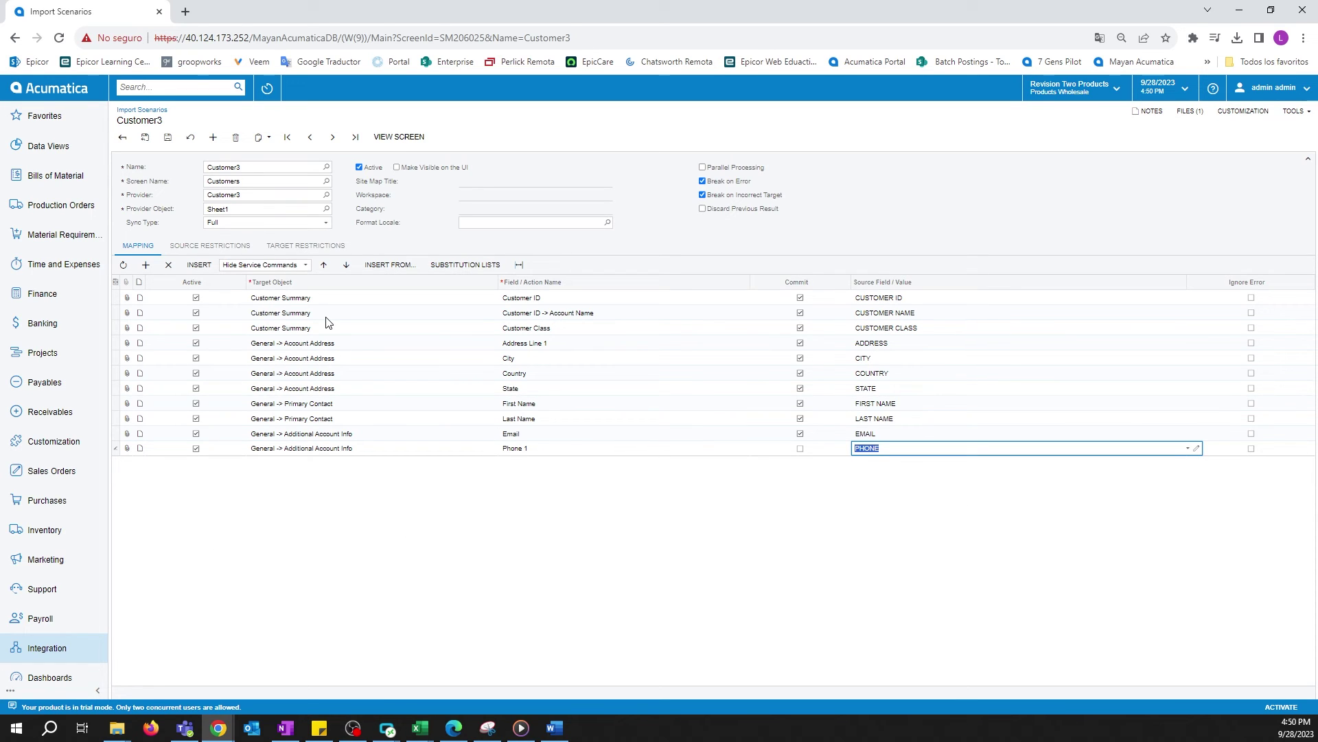
Save the Customer3 scenario, adding the AcctCD key and cancel action rows
click(167, 138)
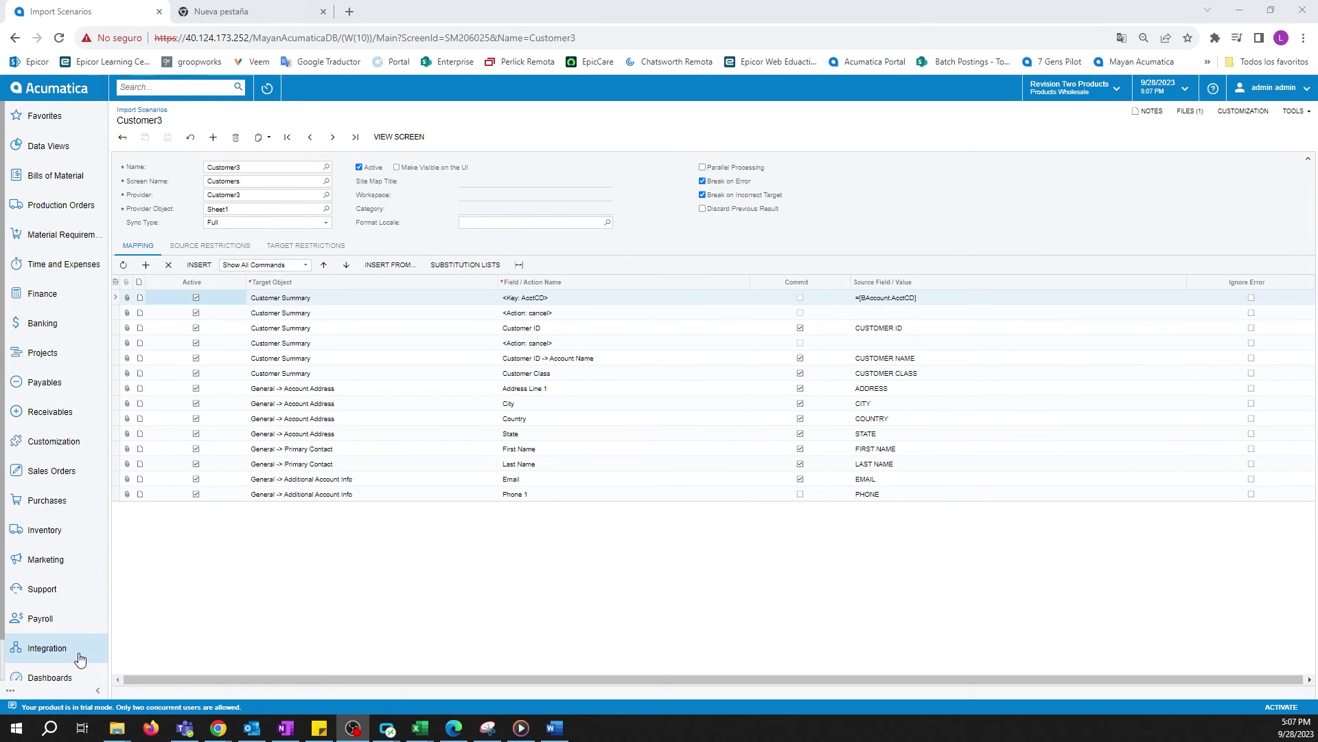
Select the Import Customers scenario in Import by Scenario and prepare its 121 records
click(79, 658)
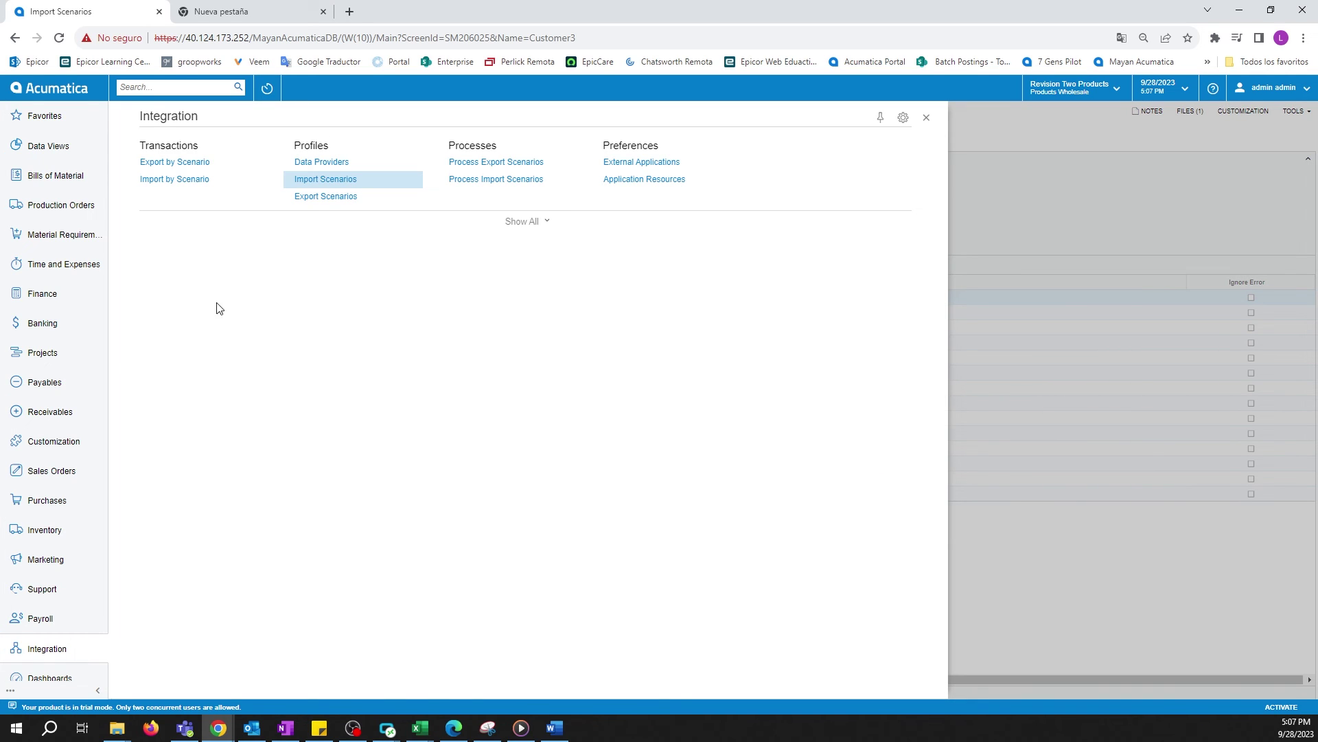
click(193, 180)
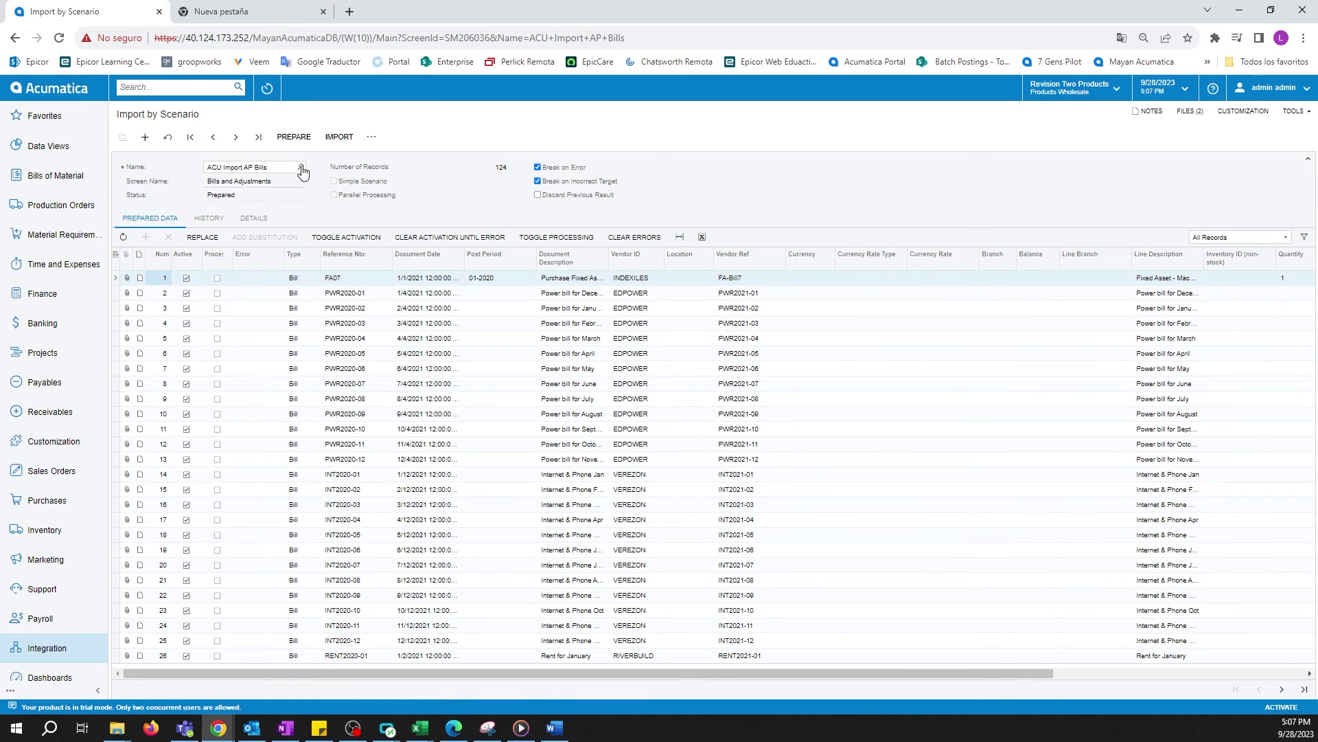
click(302, 168)
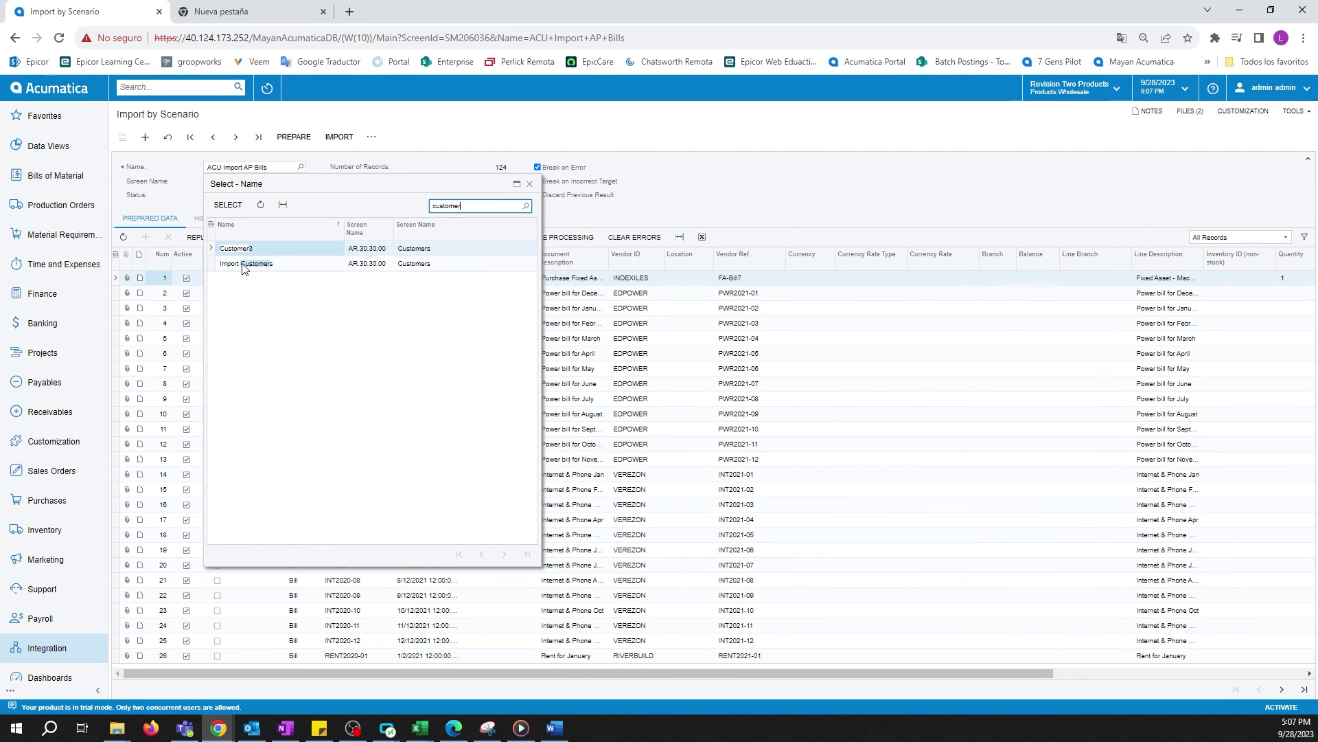
double_click(244, 264)
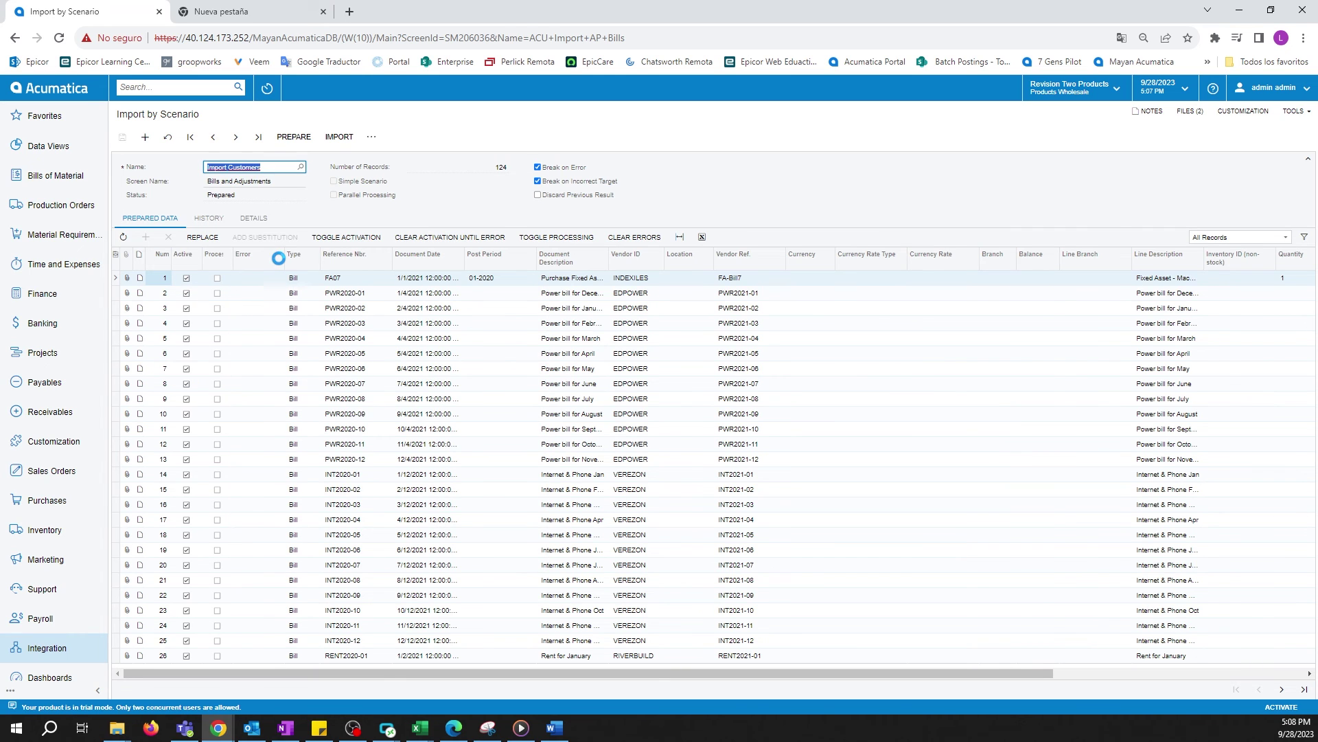
click(300, 136)
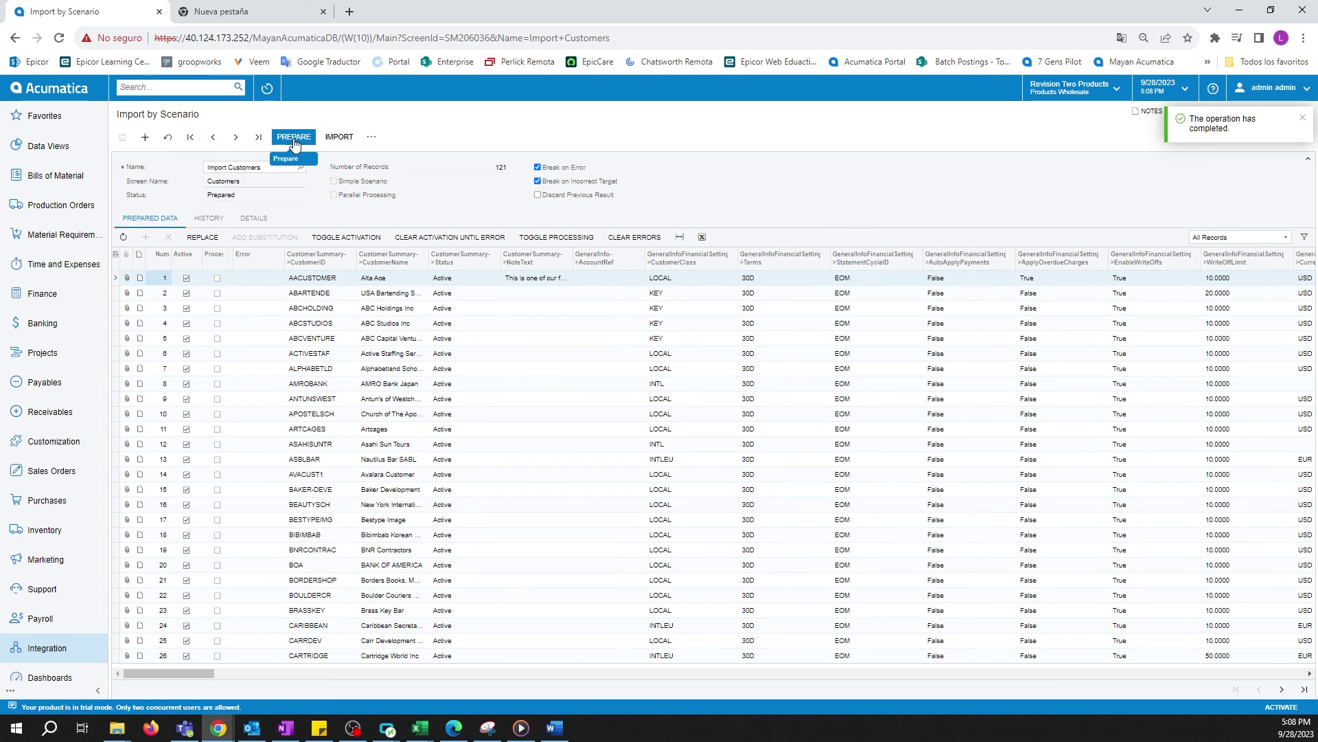
Start importing the 121 prepared customer records
click(339, 136)
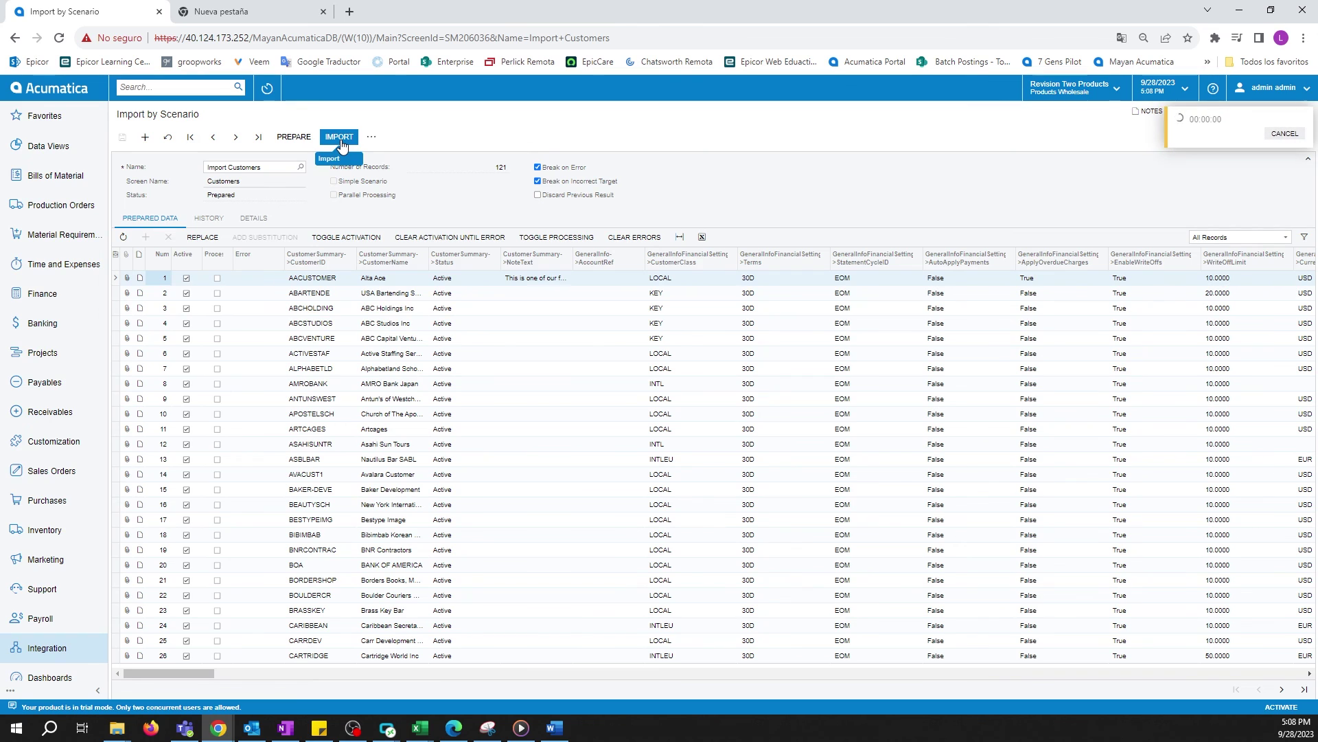